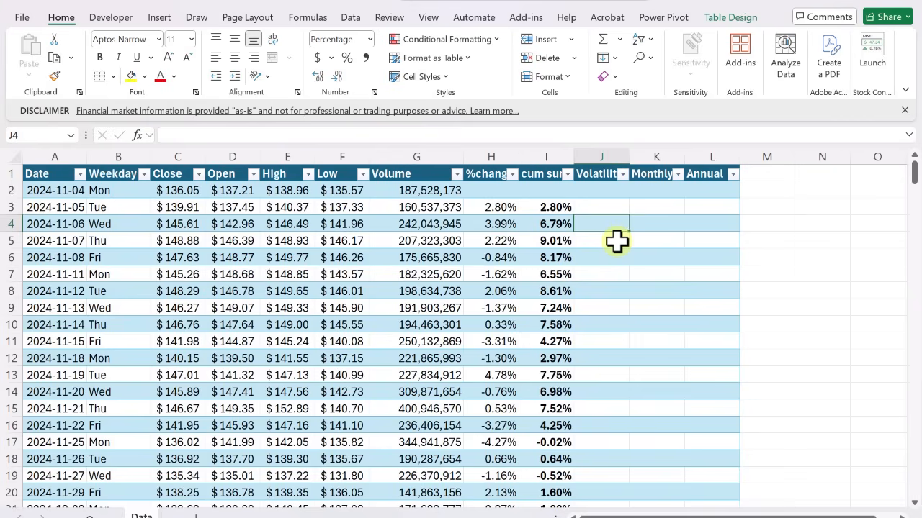
key("Left")
key("Left")
key("Left")
key("Left")
key("Left")
key("Left")
key("Left")
key("Left")
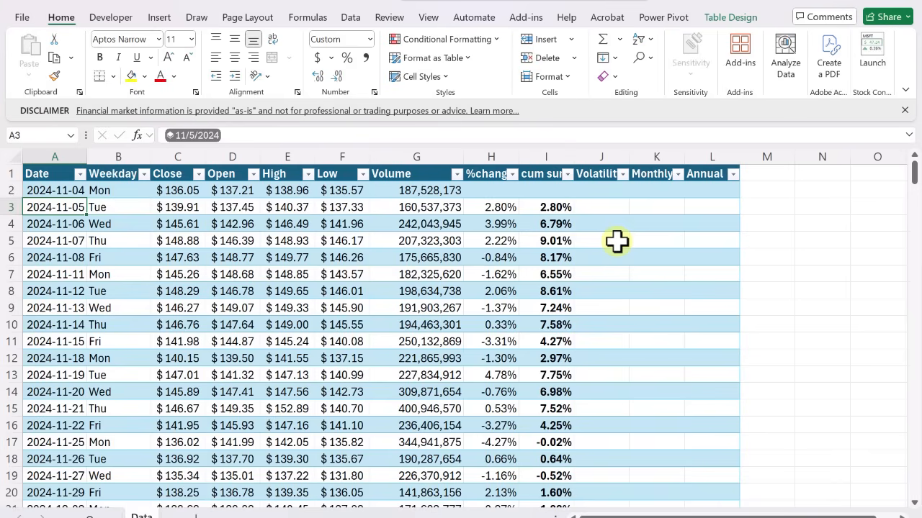
Insert a new column before the Close column of the stock data table and give it the header Year
left_click(184, 150)
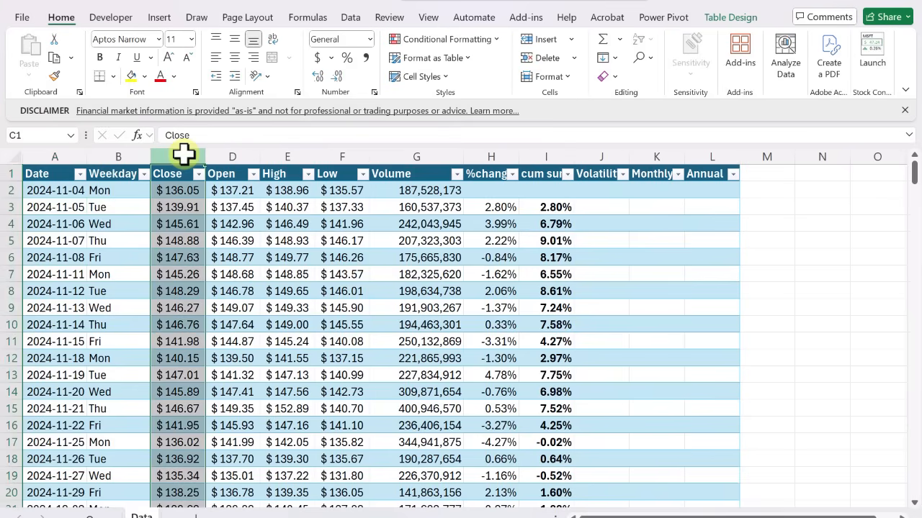
right_click(184, 151)
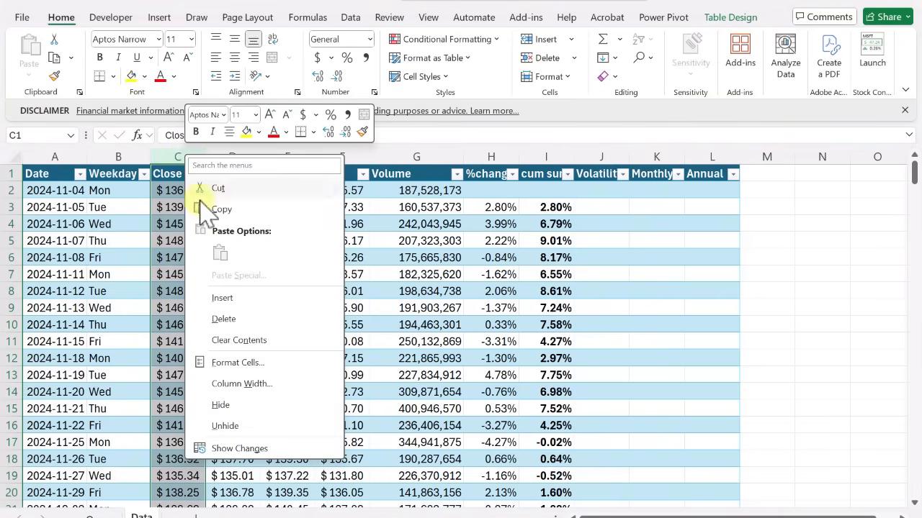
left_click(223, 298)
left_click(181, 177)
type("Year")
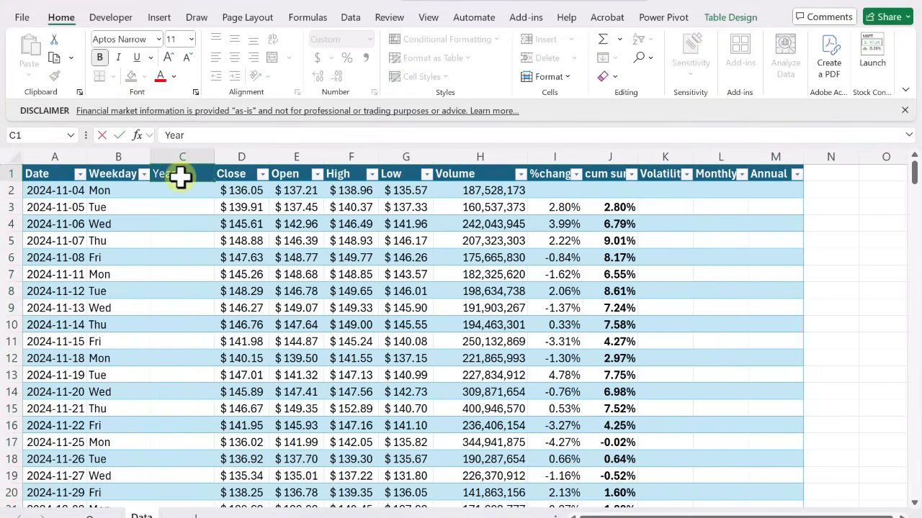
key("Return")
type("=")
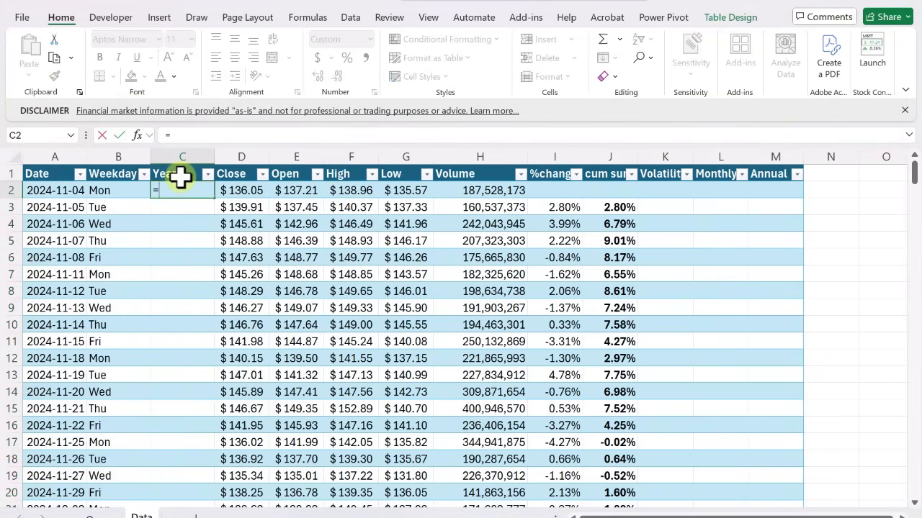
type("year(")
key("Left")
key("Left")
key("Return")
key("Up")
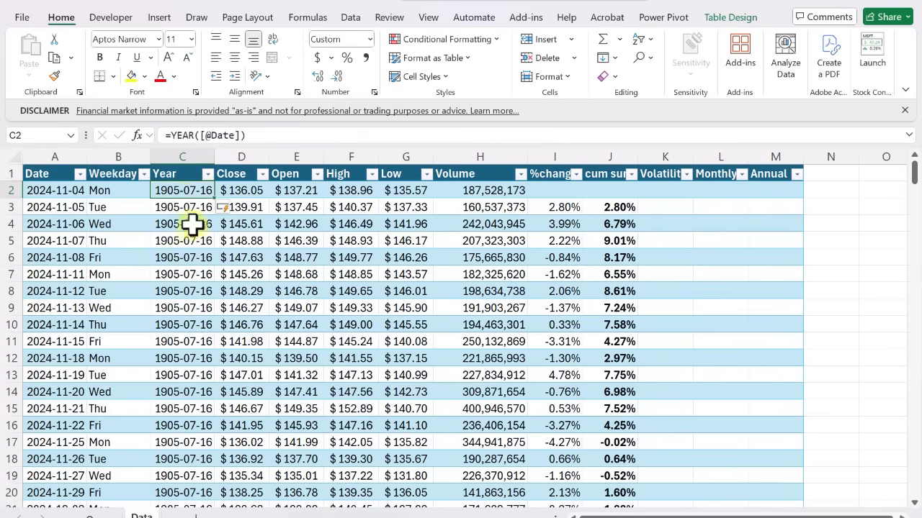
Format the whole Year column as comma-style numbers with no decimal places
left_click(165, 157)
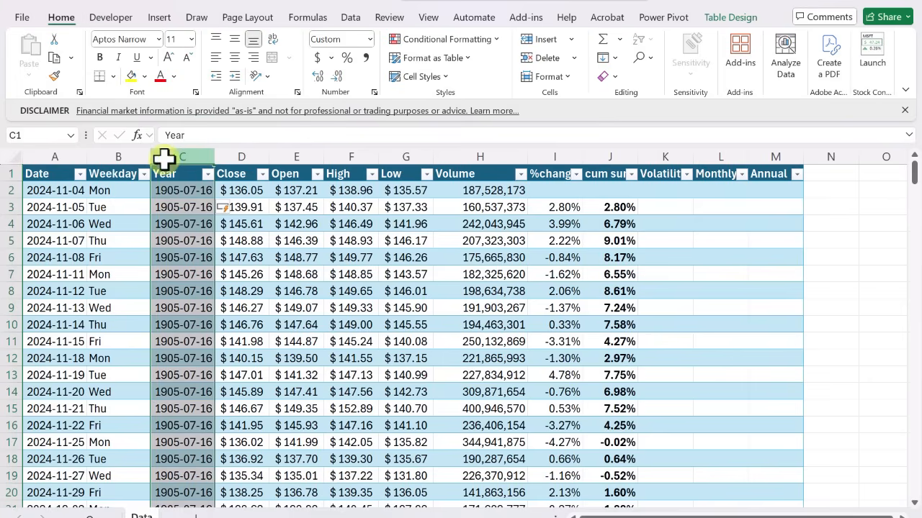
left_click(364, 58)
left_click(336, 76)
left_click(336, 75)
scroll(710, 220, "right", 1)
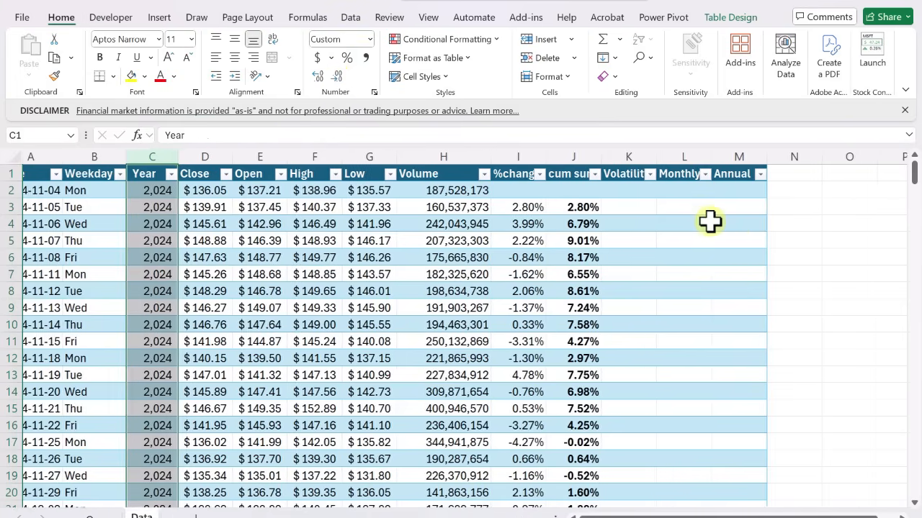
scroll(710, 221, "left", 1)
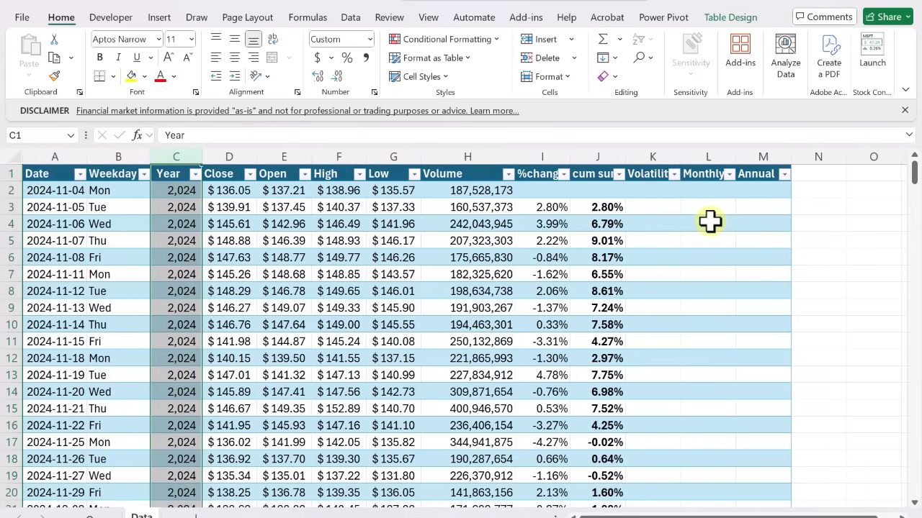
Add a new worksheet after the Data sheet and name it Analytics
left_click(190, 515)
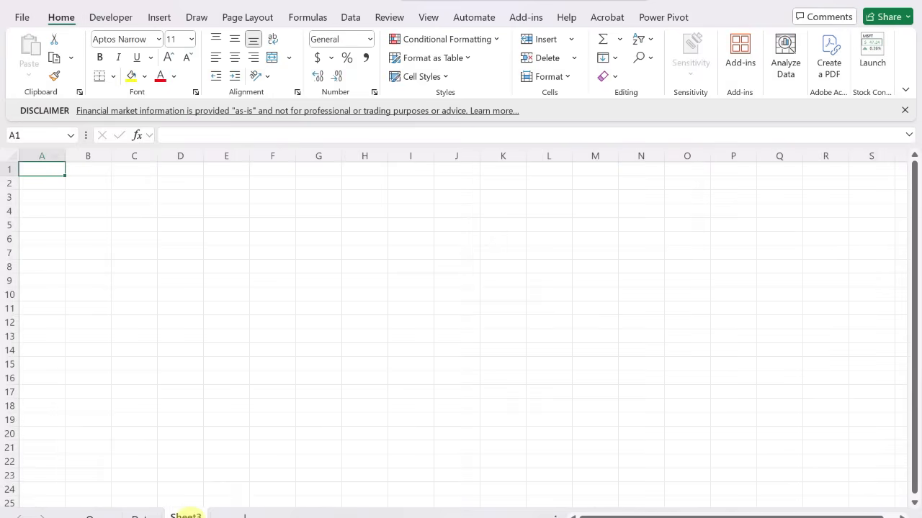
double_click(190, 515)
type("Analytics")
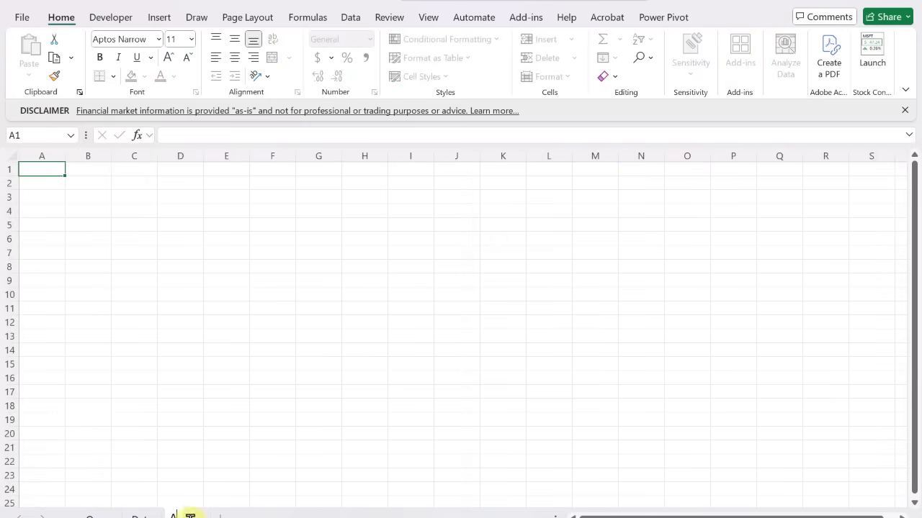
key("Return")
Enter the title NVDA ANALYTICS in A1 and merge and center it across A1:I1
key("shift+Right")
key("shift+Right")
key("shift+Right")
key("shift+Right")
key("shift+Right")
key("shift+Right")
key("shift+Right")
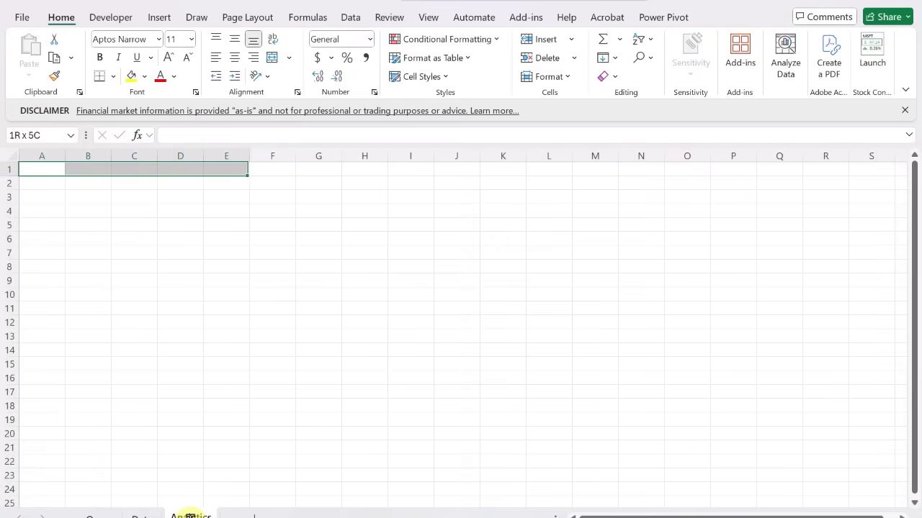
key("shift+Right")
key("shift+Right")
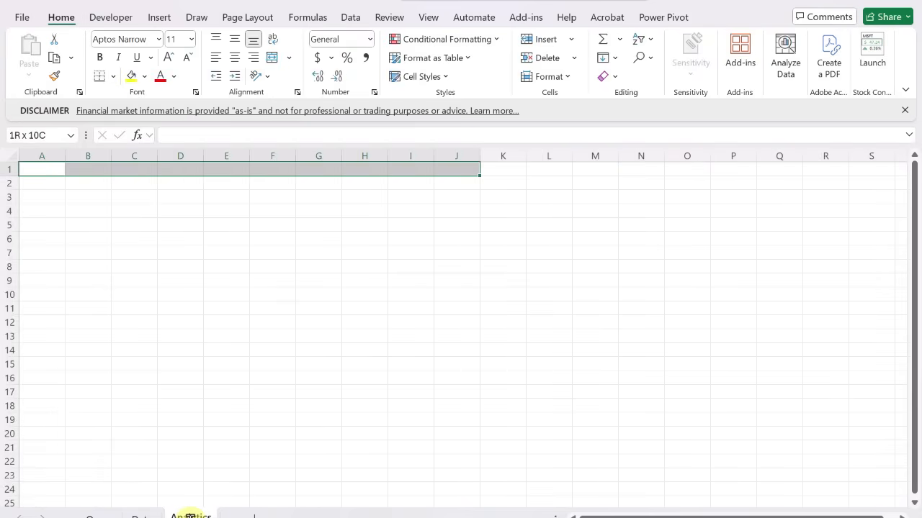
type("NVDA A")
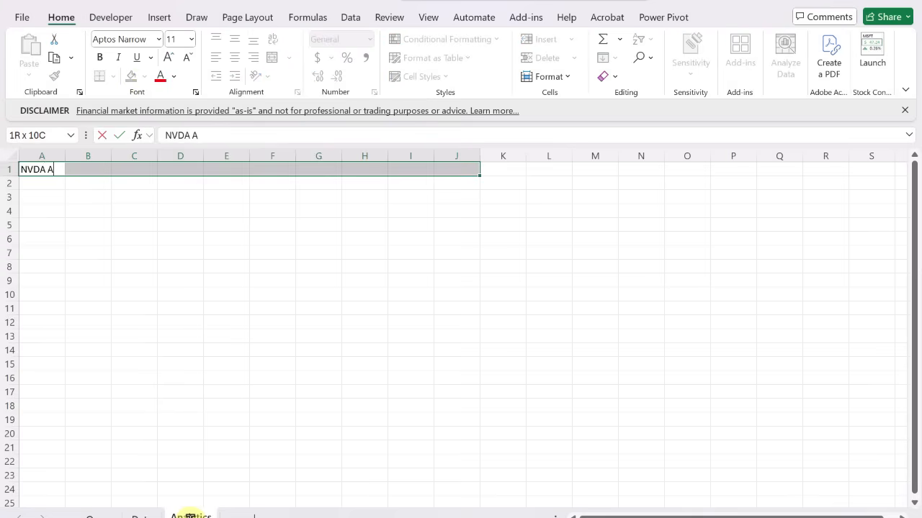
type("NALYTICS")
left_click_drag(51, 169, 410, 169)
left_click(279, 58)
Set the merged title's font size to 18 and give it a light blue fill
left_click(191, 39)
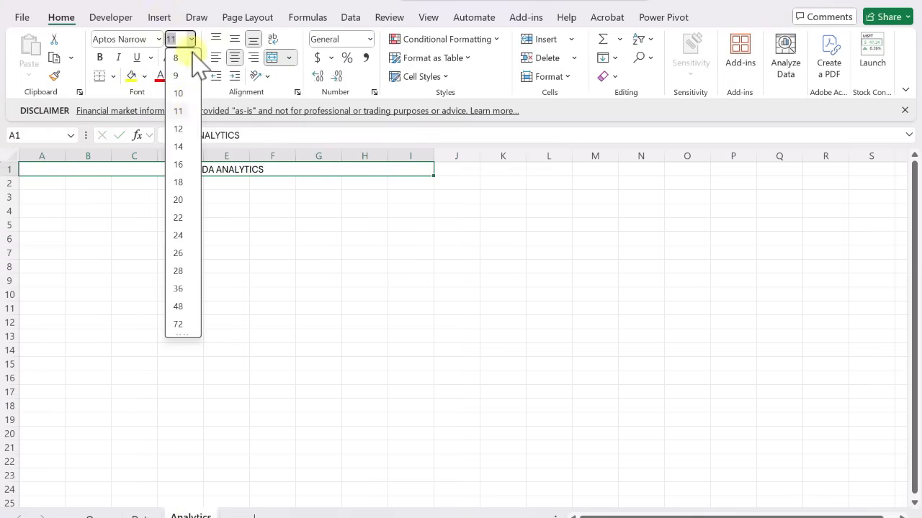
left_click(184, 181)
left_click(144, 76)
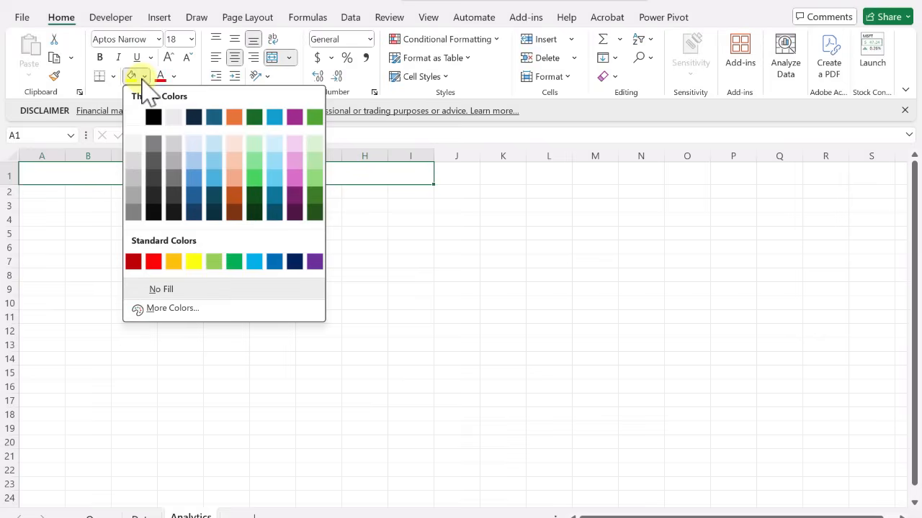
left_click(195, 146)
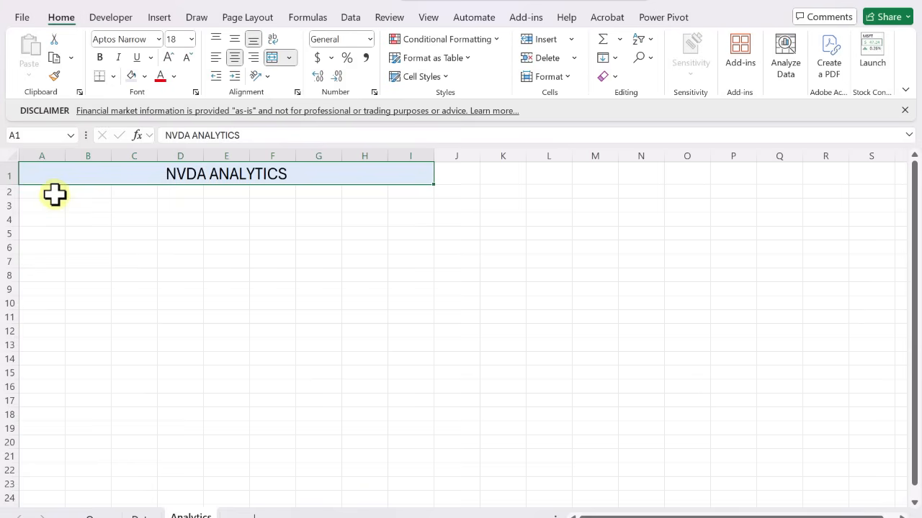
Enter the row labels Worst Day in A2 and Best Day in A3
left_click(55, 194)
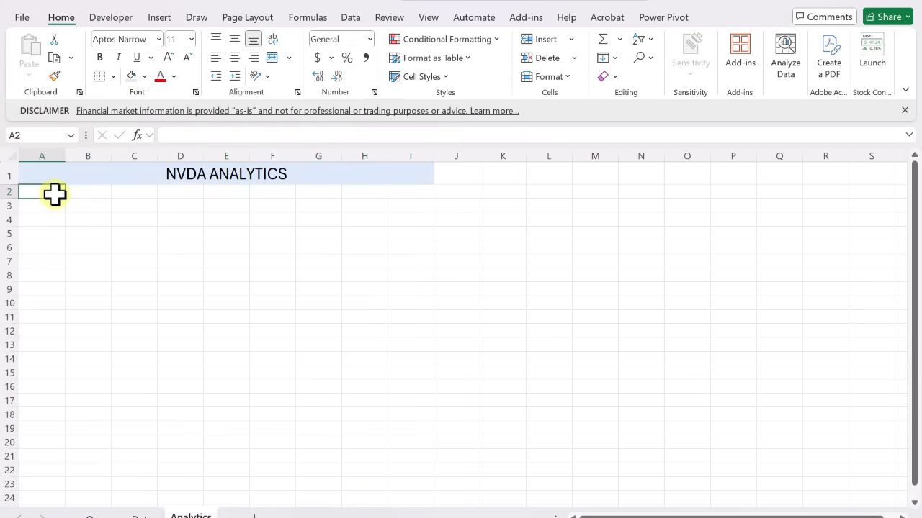
type("Worst Day")
key("Return")
type("Bes")
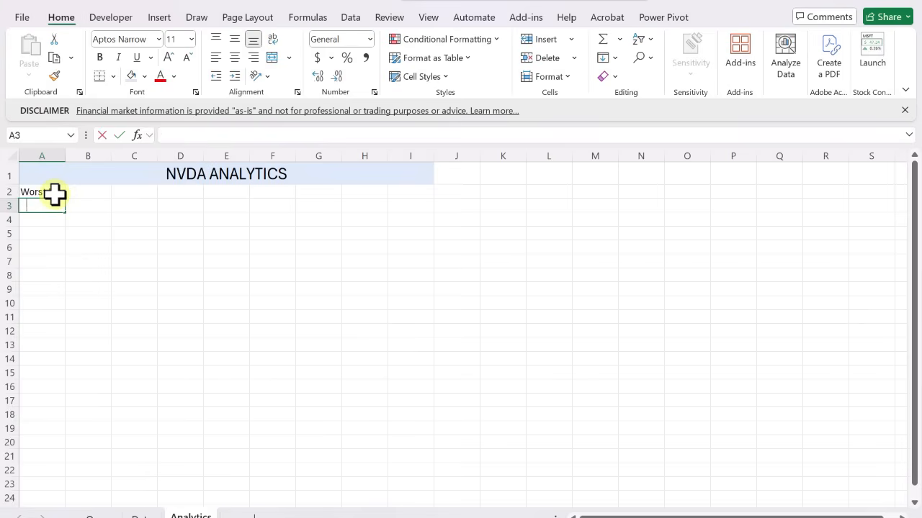
type("t Day")
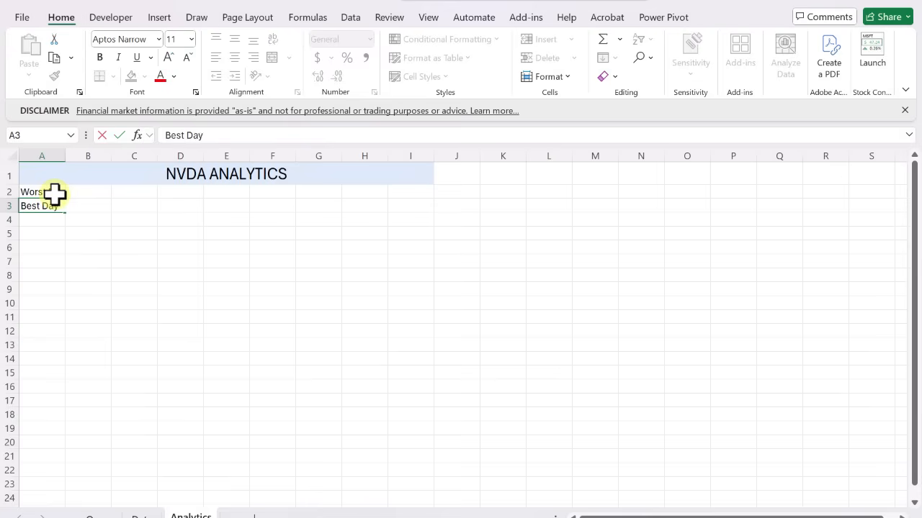
key("Tab")
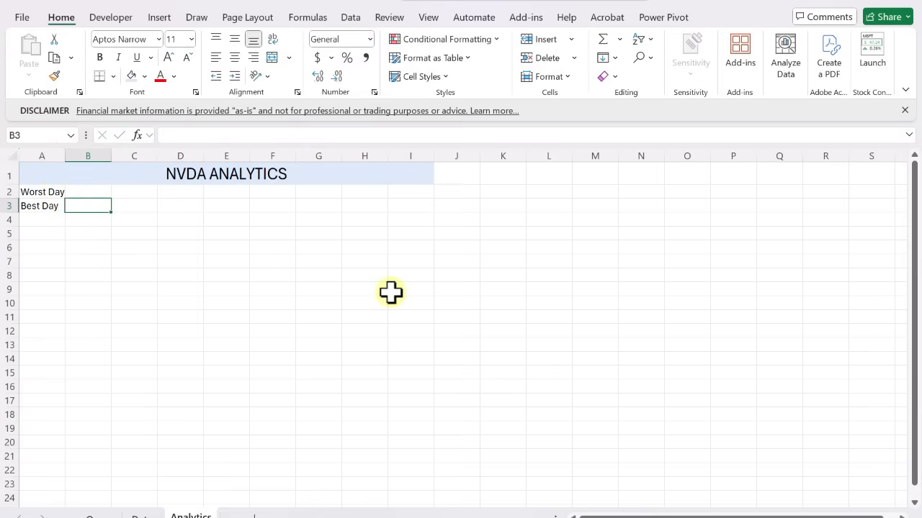
Calculate the worst daily change in B2 with the formula =MIN(NVDA[%change])
left_click(585, 517)
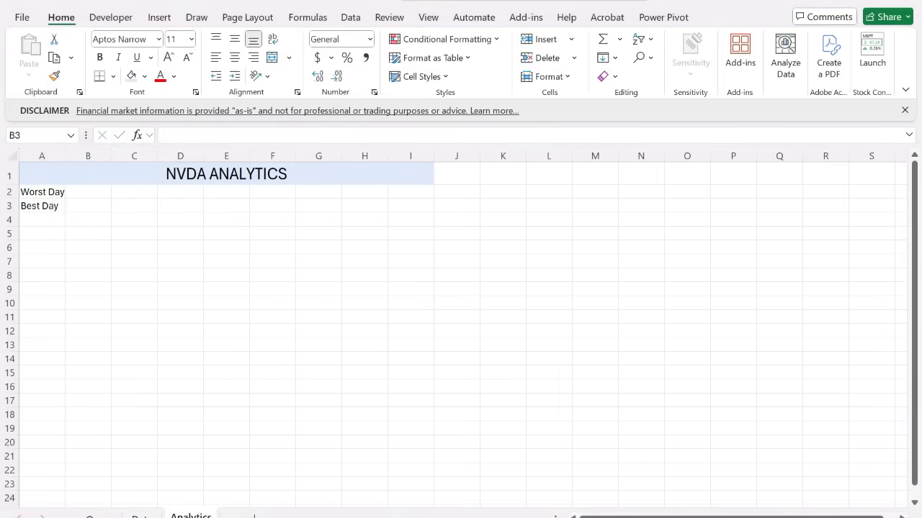
left_click(909, 517)
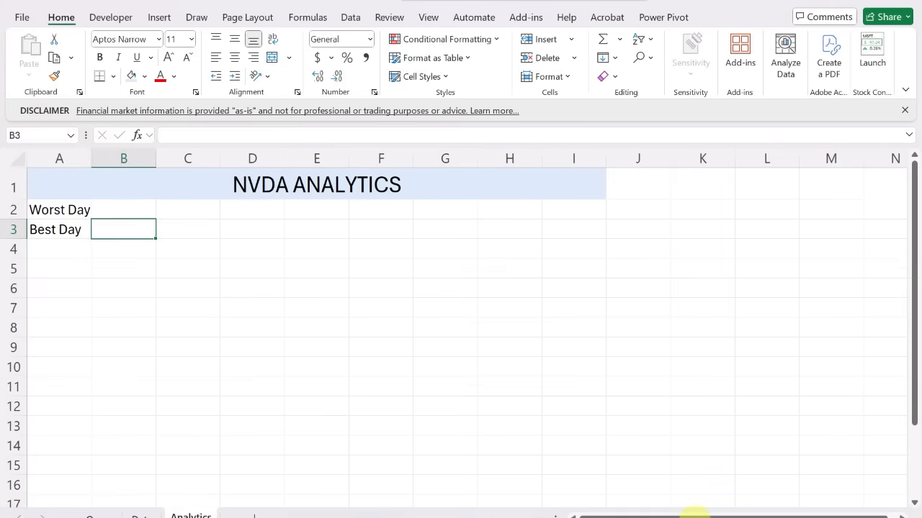
left_click(404, 494)
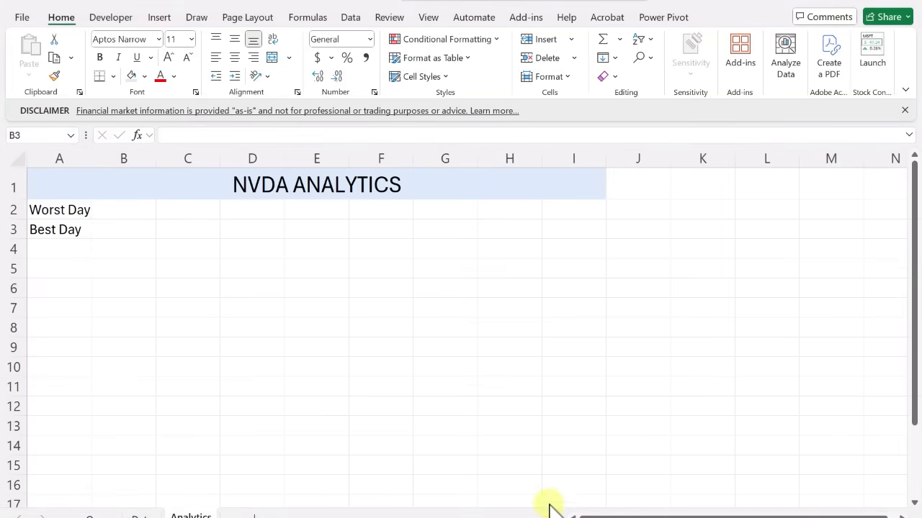
left_click(118, 208)
type("=min(")
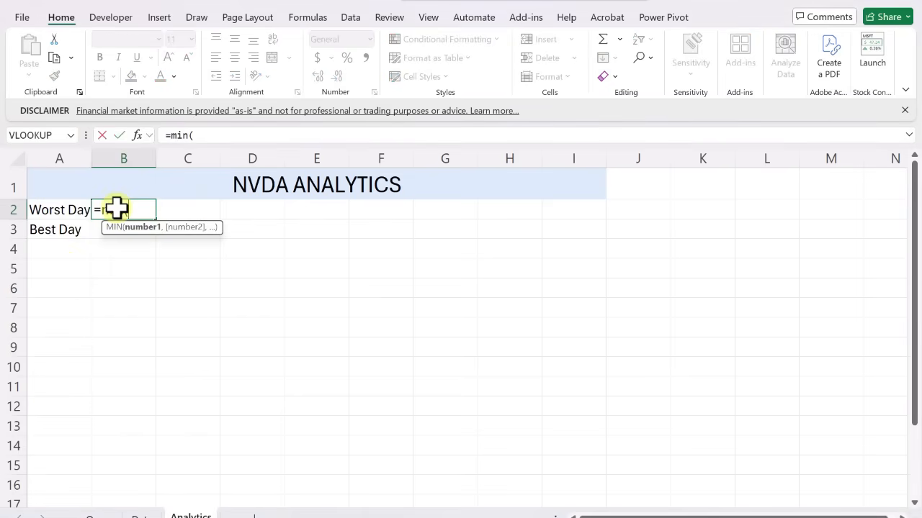
type("nvda")
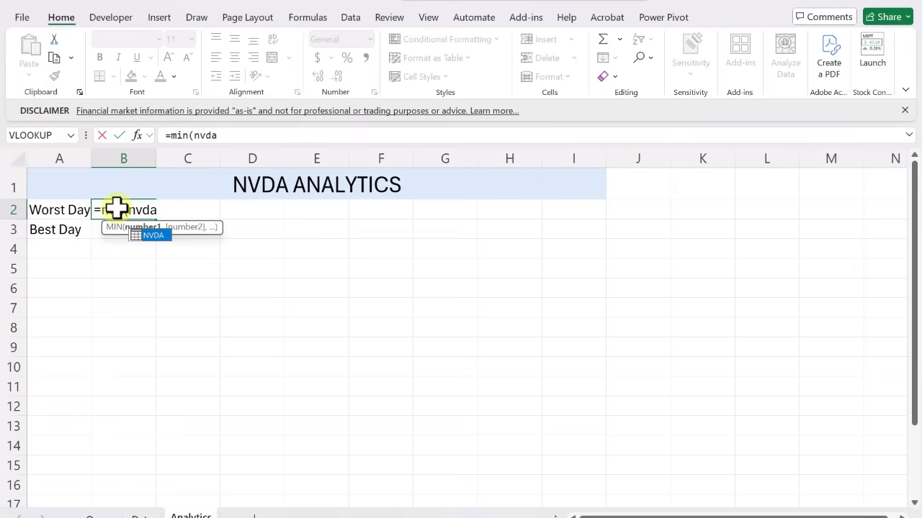
key("Tab")
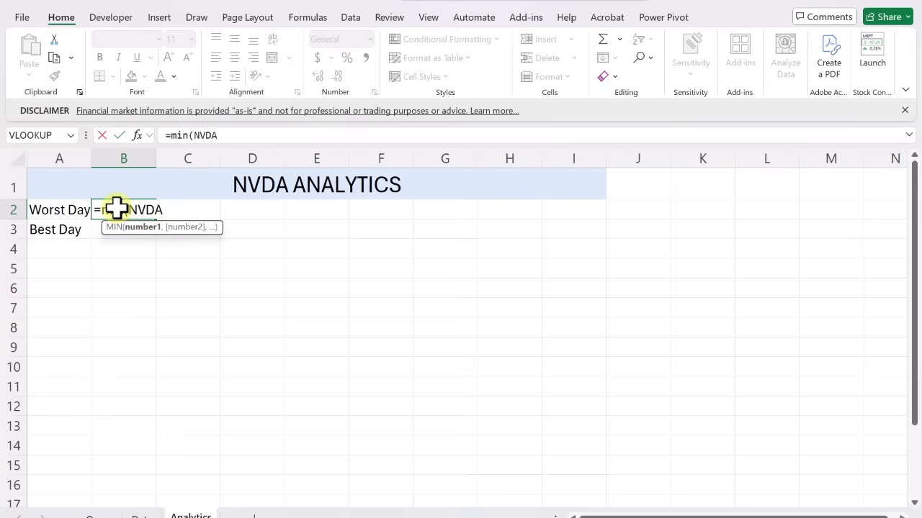
type("[")
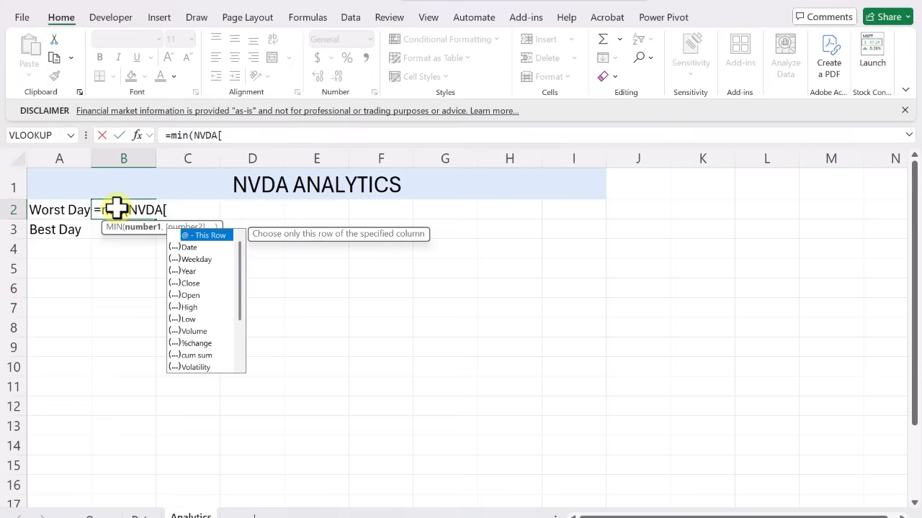
key("Down")
key("Down")
key("Down")
key("Down")
key("Down")
key("Down")
key("Down")
key("Down")
key("Down")
key("Tab")
type(")")
key("Return")
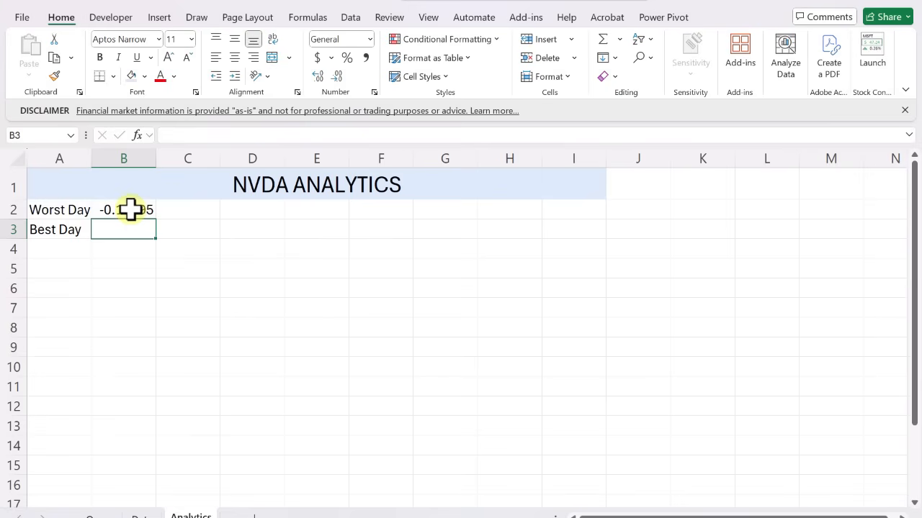
Format the Worst Day value in B2 as a percentage with two decimal places
left_click(132, 210)
left_click(347, 58)
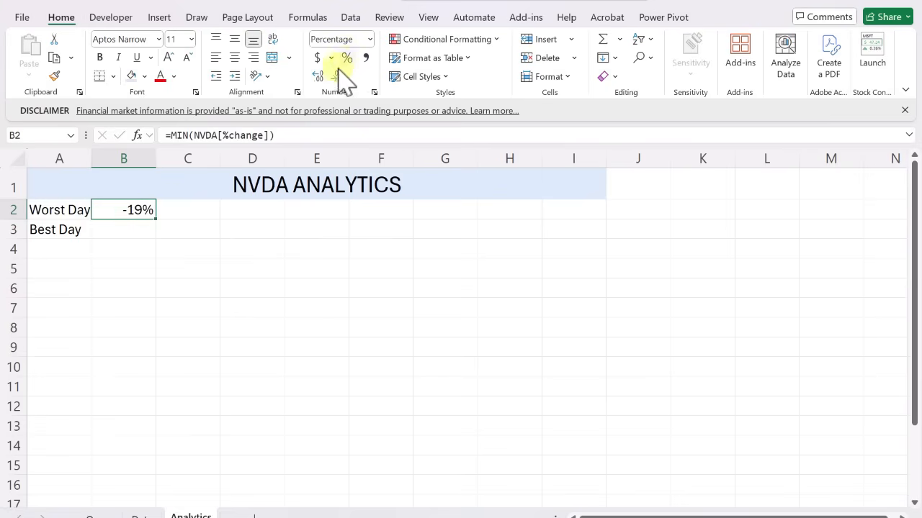
left_click(318, 77)
left_click(317, 77)
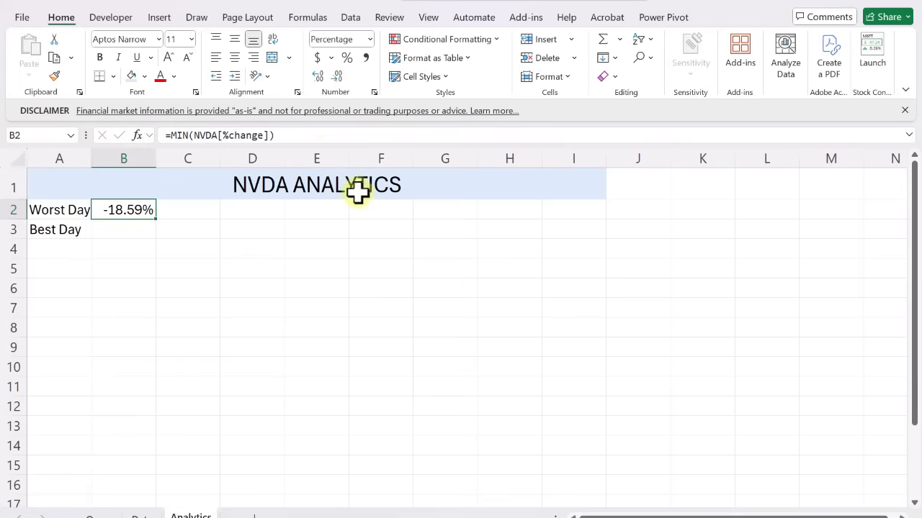
Look up the worst day's date in C2 with the formula =INDEX(NVDA,MATCH(B2,NVDA[%change],0),1)
key("Right")
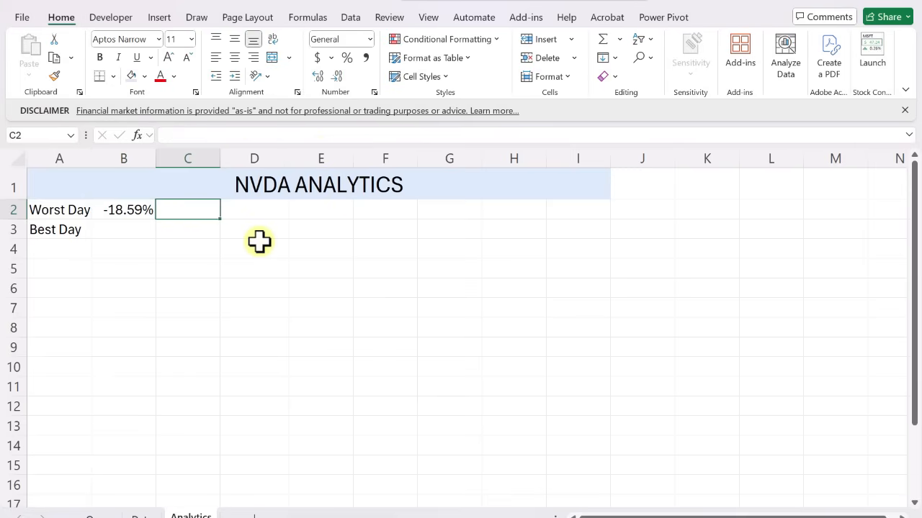
type("=")
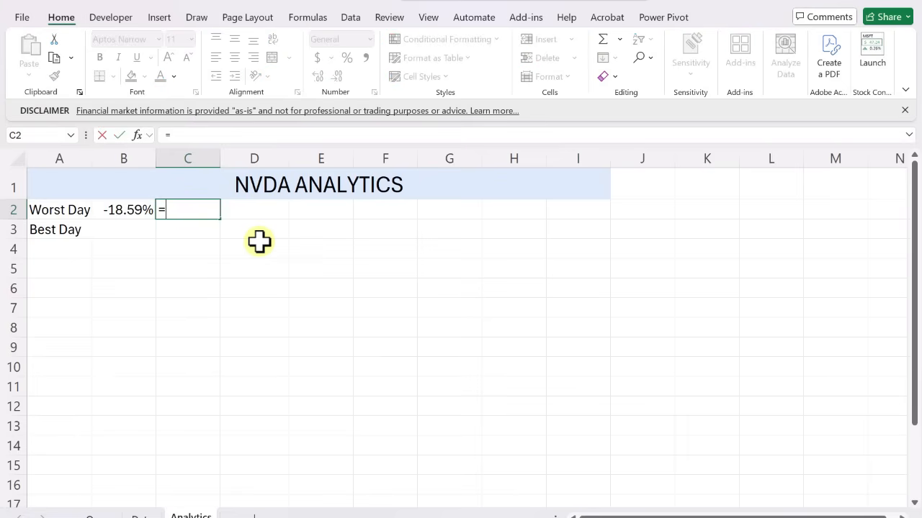
type("index(")
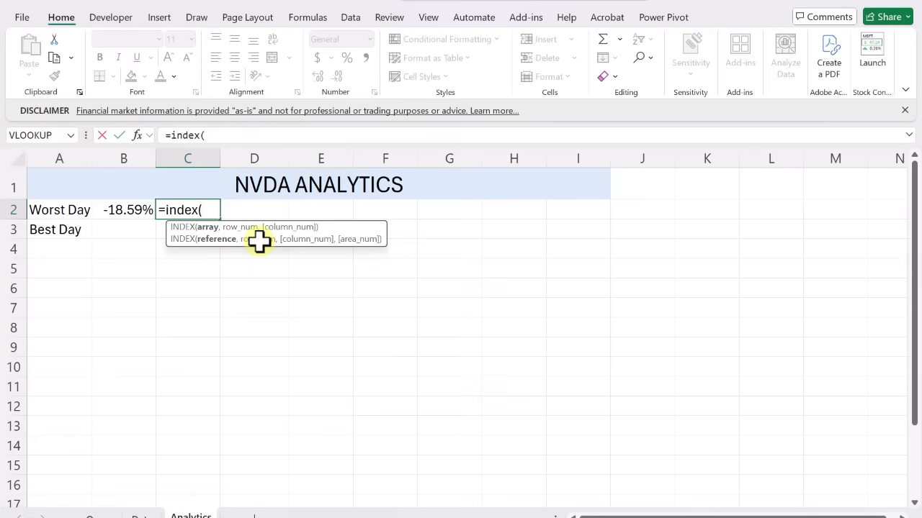
type("nvda")
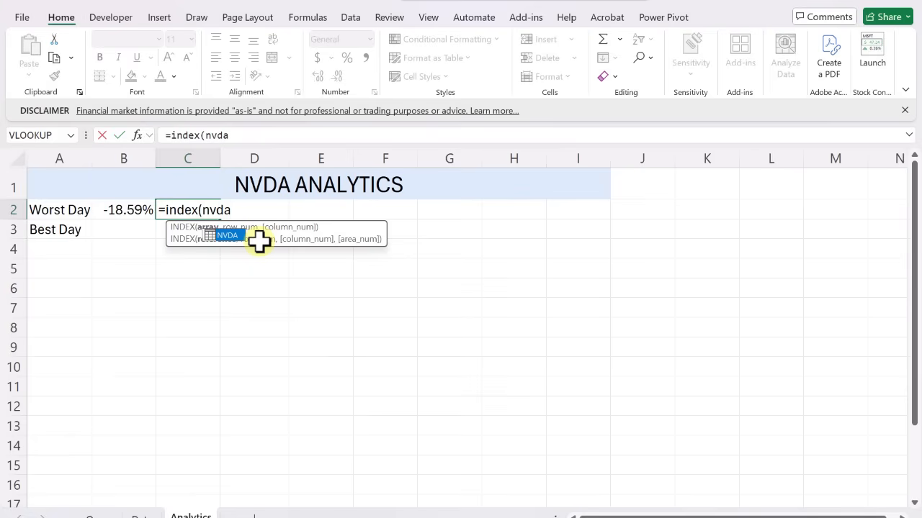
type(",")
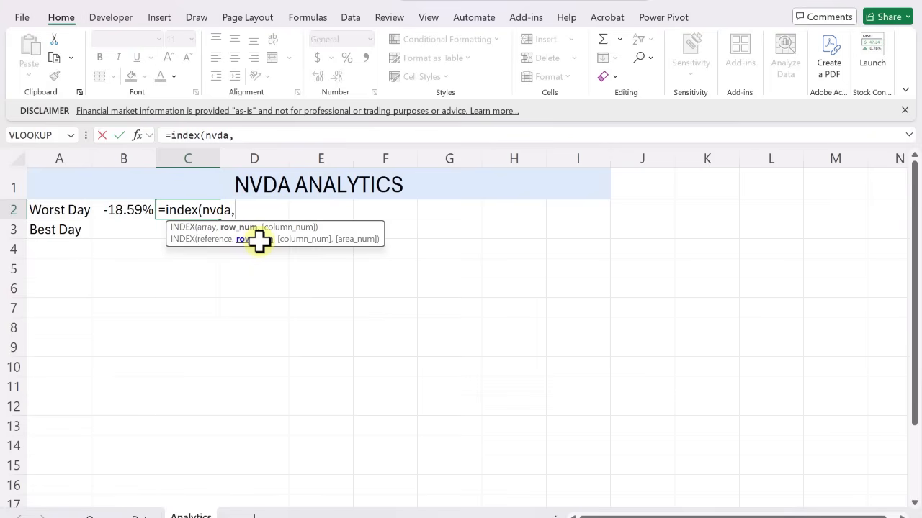
type("match")
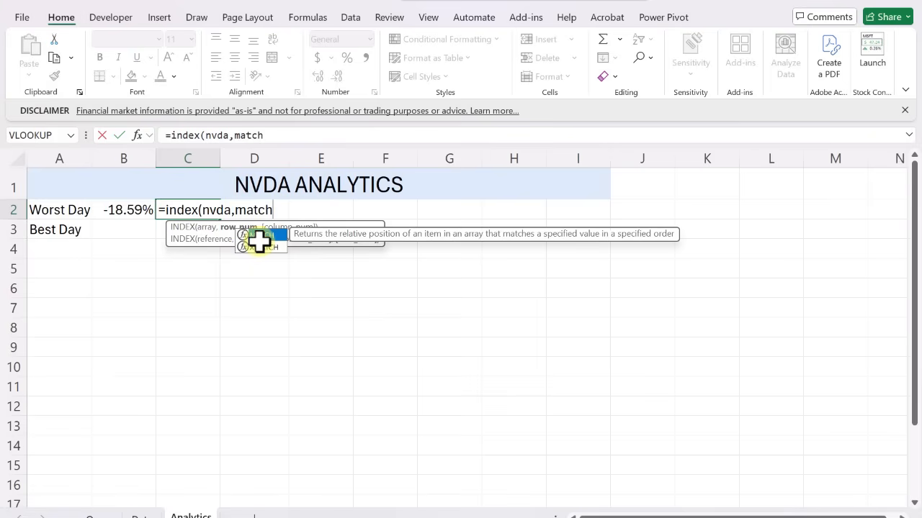
type("(")
left_click(128, 209)
type(",")
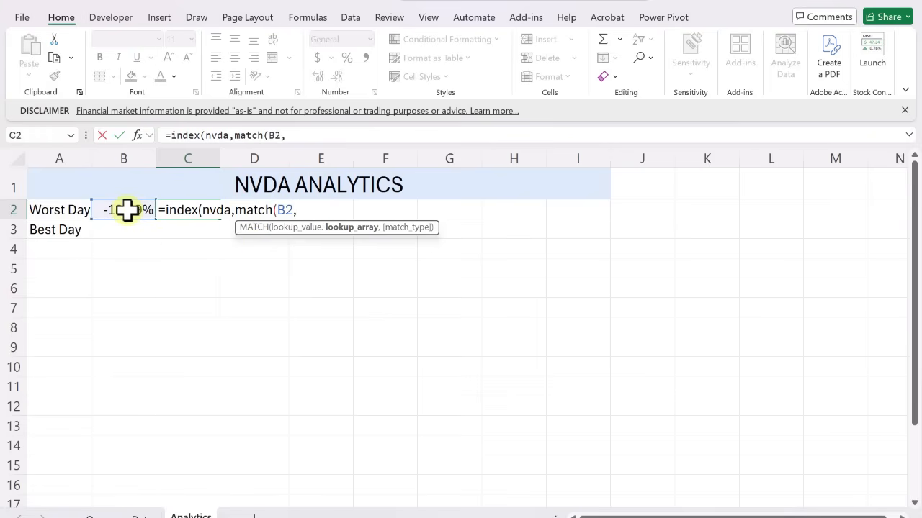
key("BackSpace")
type("nvda")
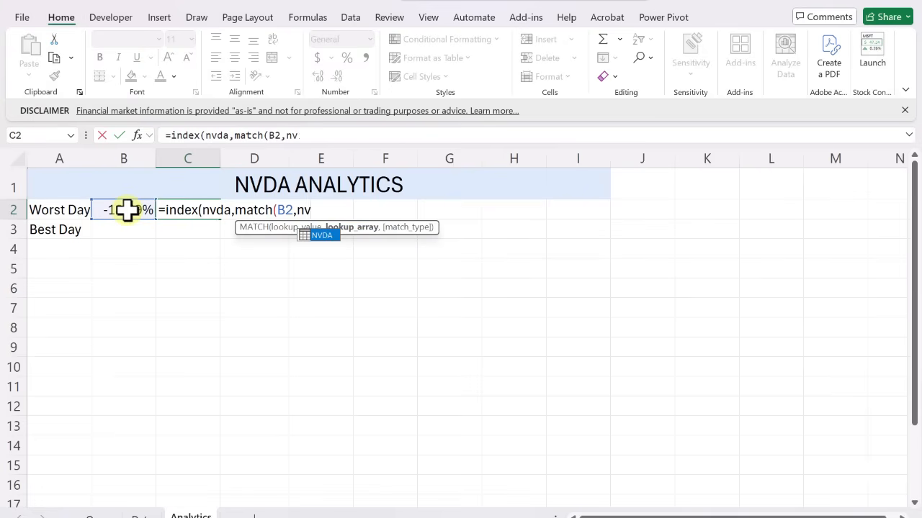
type("[")
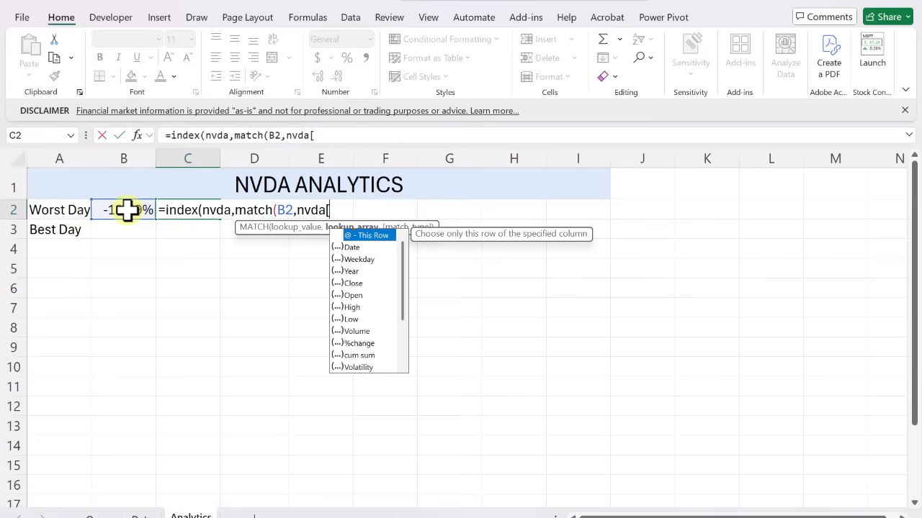
type("%change]")
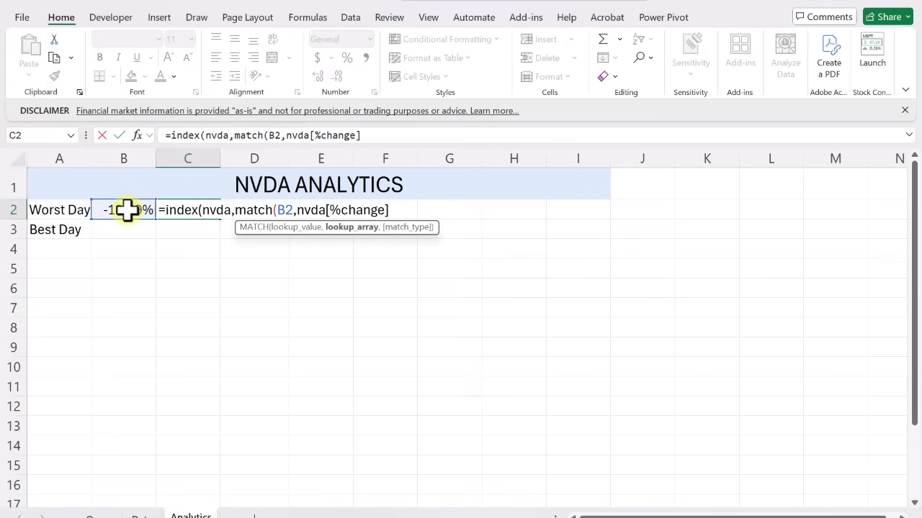
type(",0)")
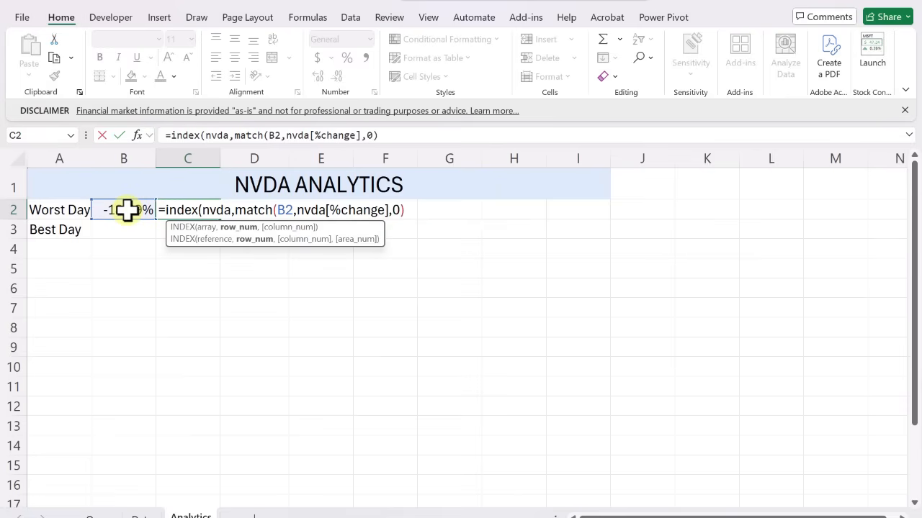
type(",1)")
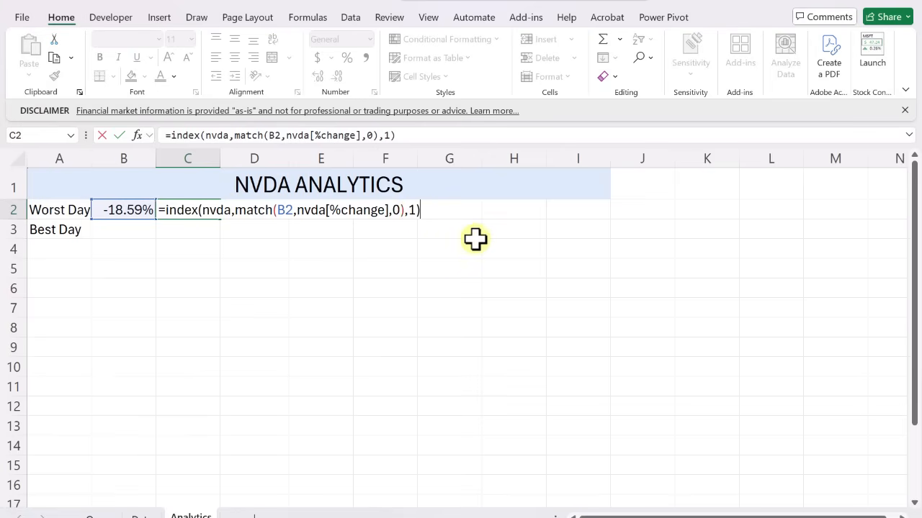
key("Return")
key("Up")
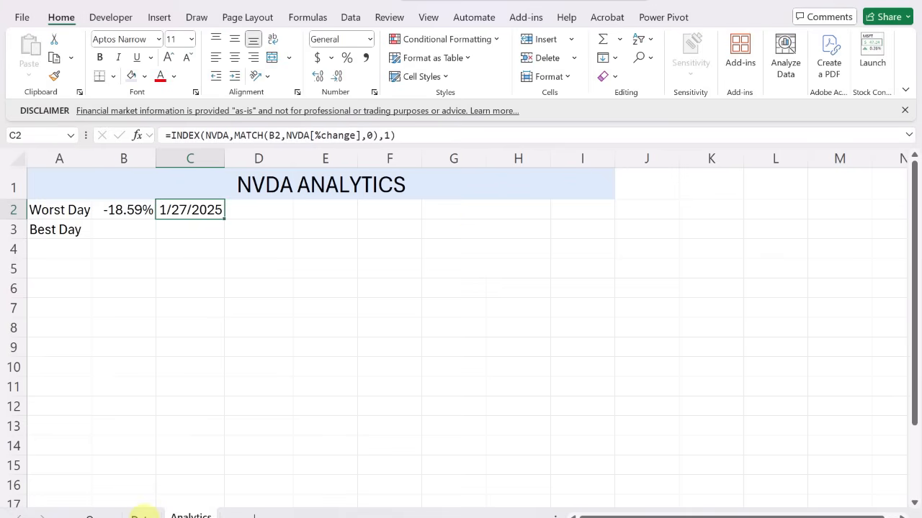
On the Data sheet, find the 2025-01-27 row and show its %change value with seven decimal places
left_click(142, 514)
left_click_drag(915, 184, 914, 232)
left_click(108, 273)
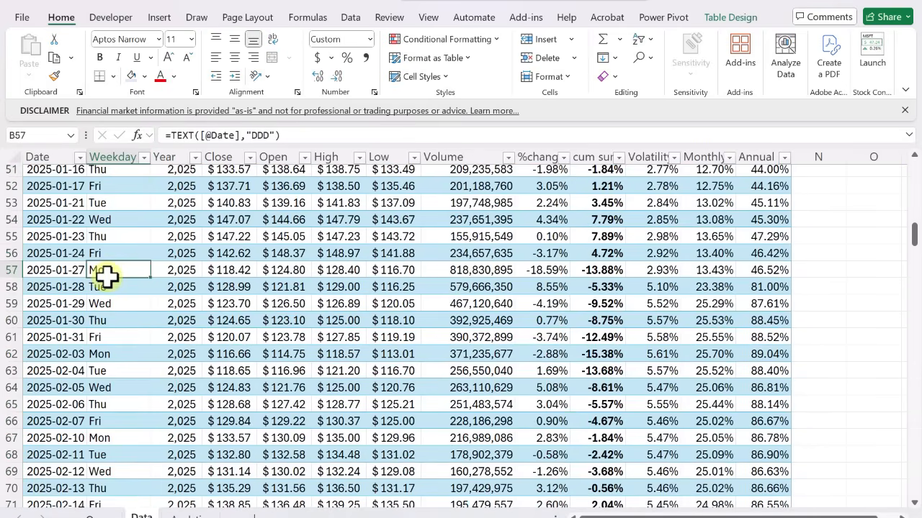
key("Right")
key("Right")
key("Right")
key("Right")
key("Right")
key("Right")
key("Right")
key("Right")
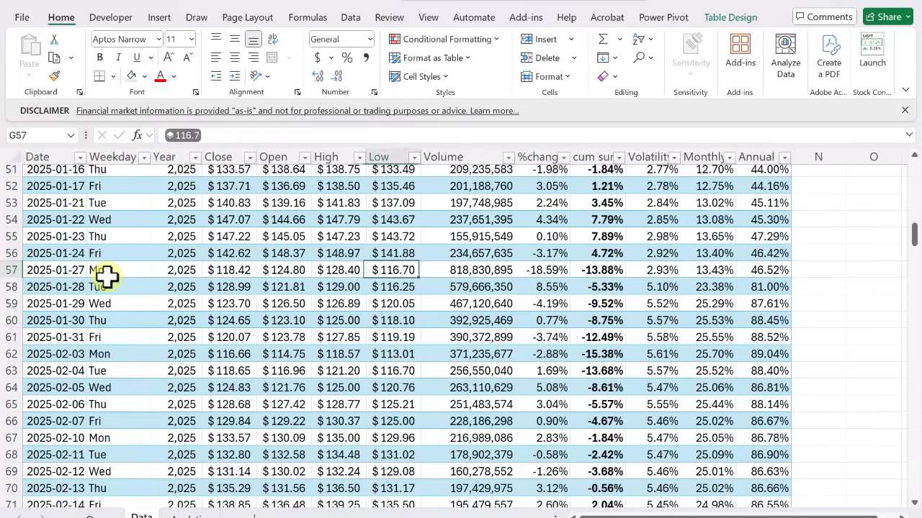
key("Left")
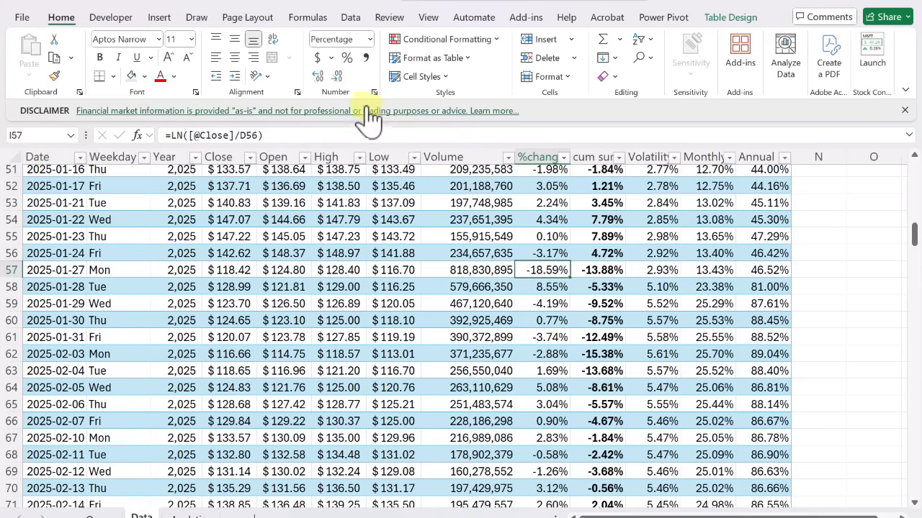
left_click(322, 75)
left_click(322, 74)
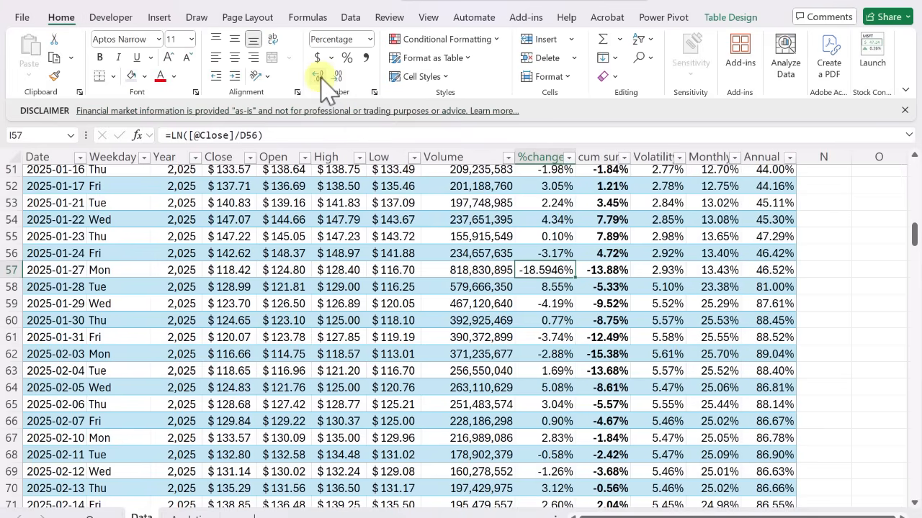
left_click(322, 75)
left_click(322, 75)
left_click(322, 75)
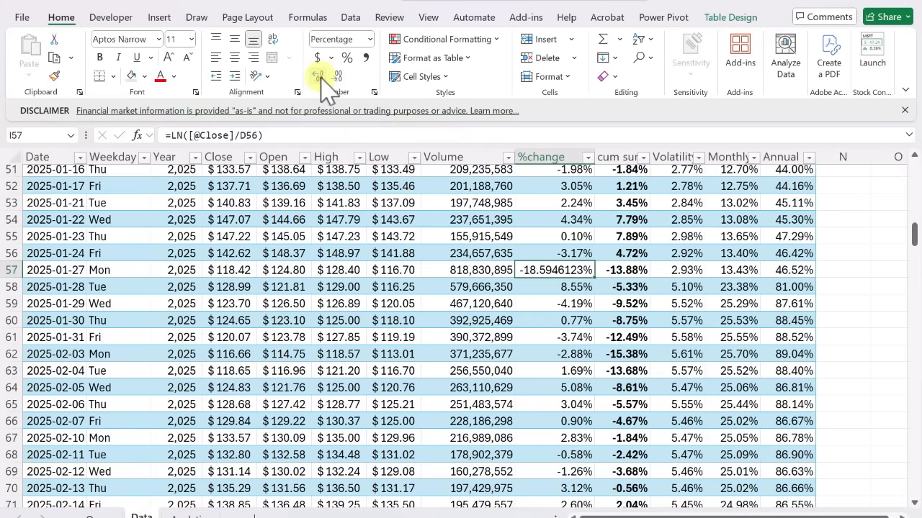
On the Analytics sheet, calculate the best daily change in B3 with the formula =MAX(NVDA[%change])
key("ctrl+Page_Down")
left_click(142, 228)
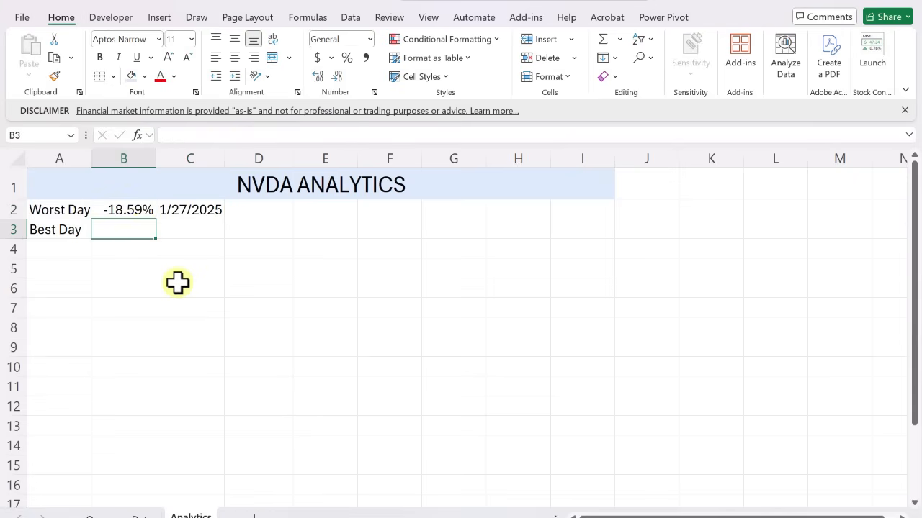
type("=max")
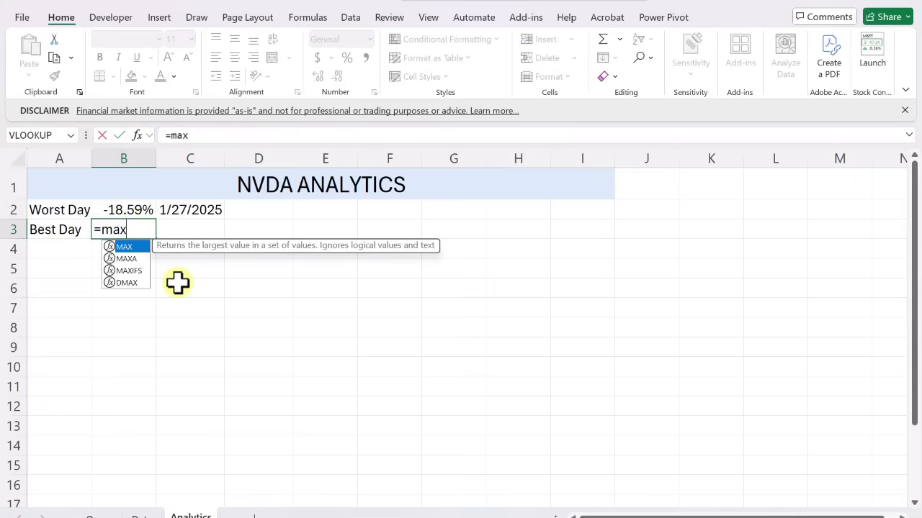
type("(n")
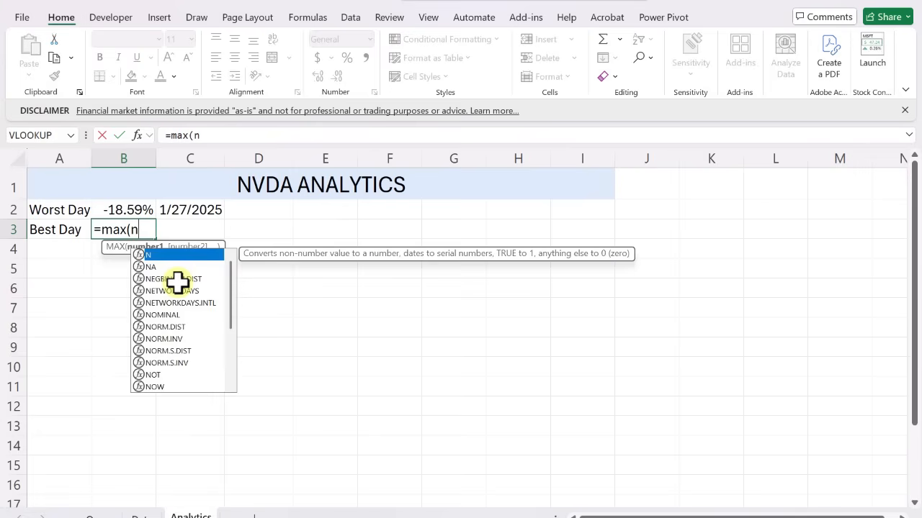
type("vda[")
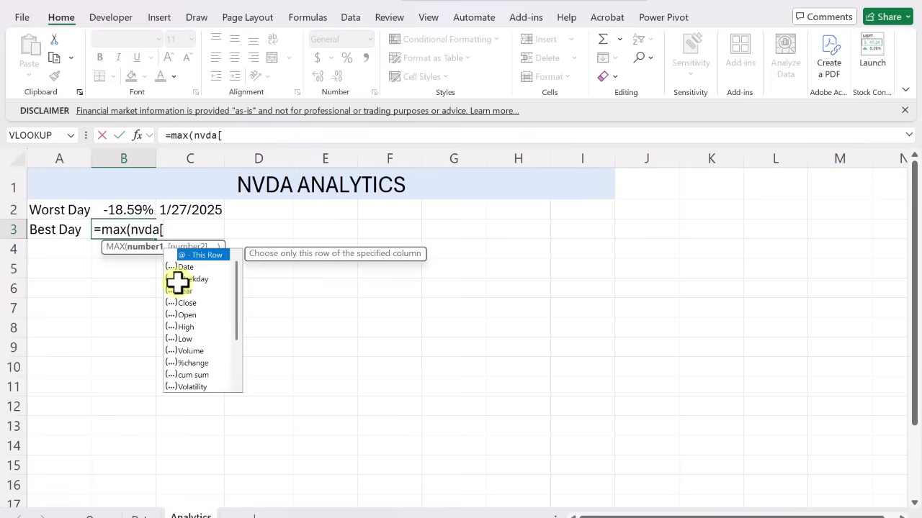
type("%")
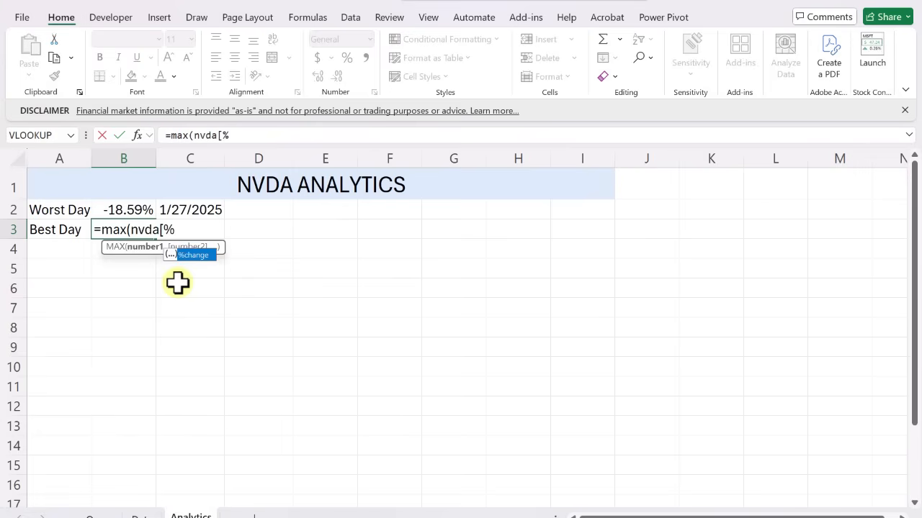
key("Tab")
key("Return")
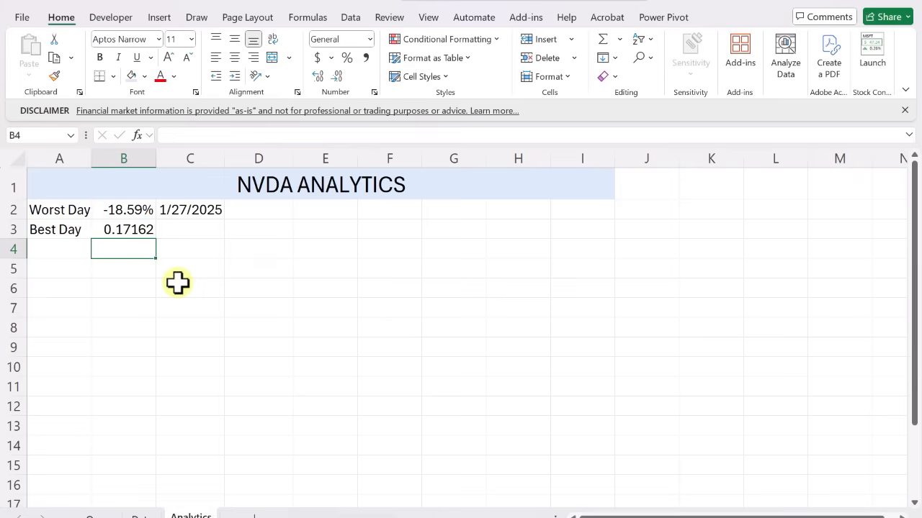
Copy the percentage formatting of the Worst Day value in B2 onto the Best Day value in B3
key("Up")
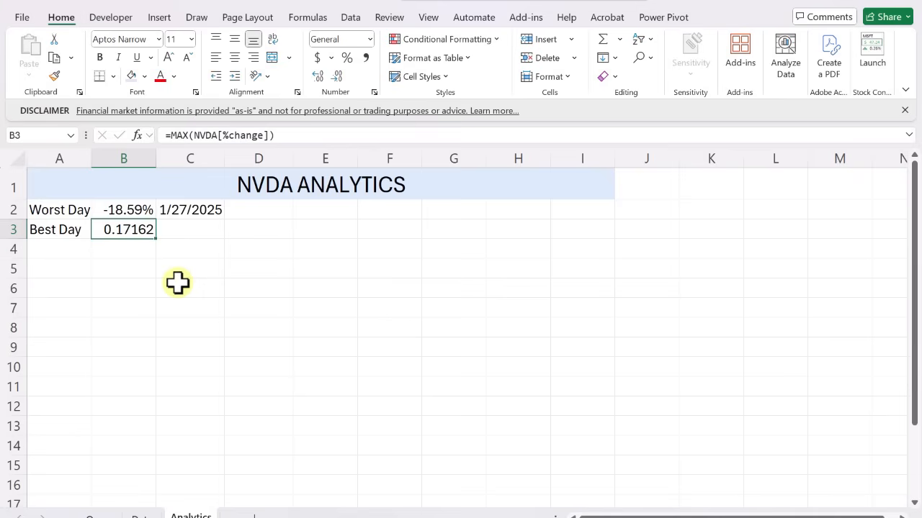
key("Up")
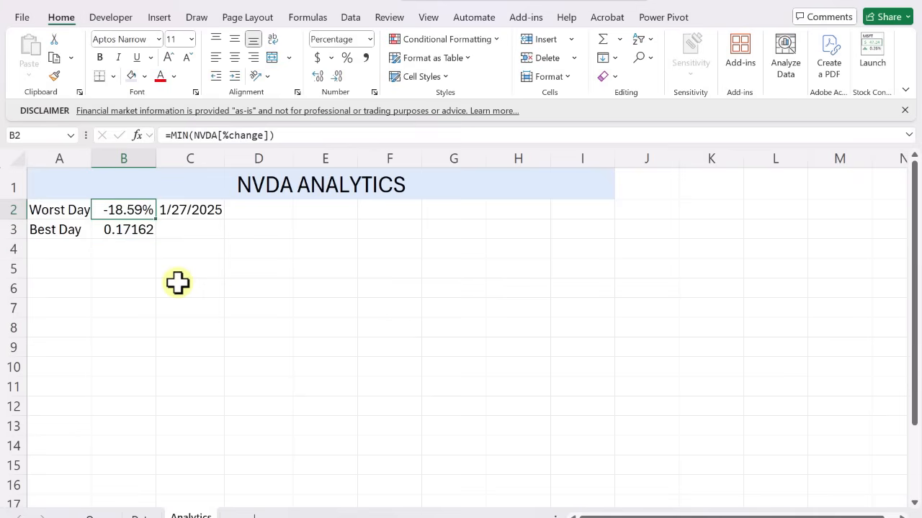
left_click(56, 75)
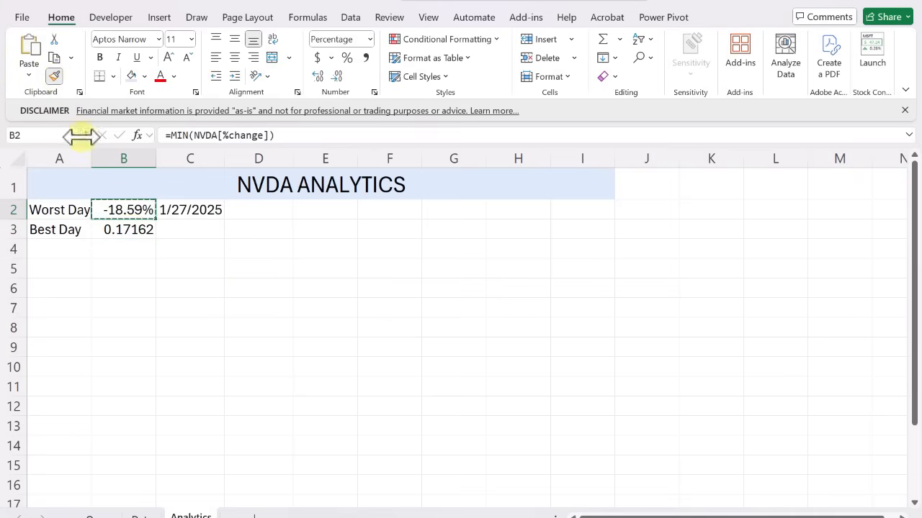
left_click(129, 232)
Look up the best day's date in C3 with the formula =XLOOKUP(B3,NVDA[%change],NVDA[Date])
left_click(203, 232)
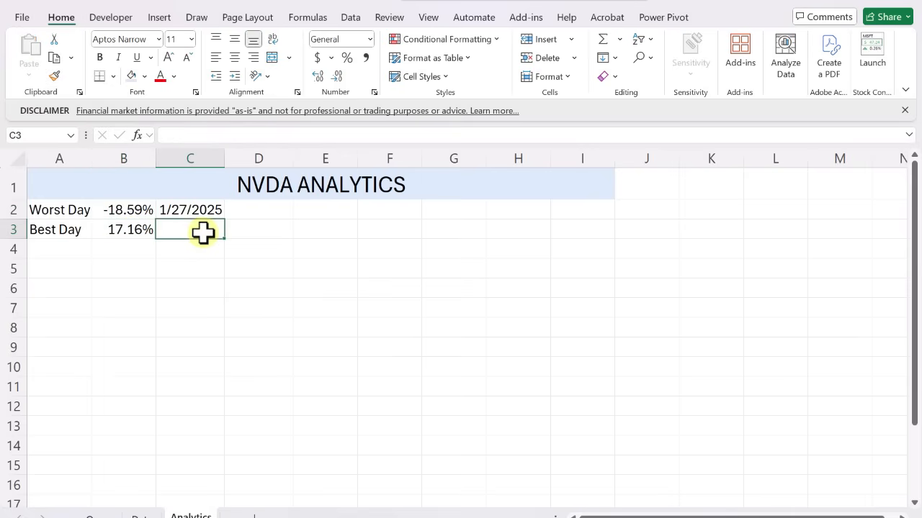
type("=")
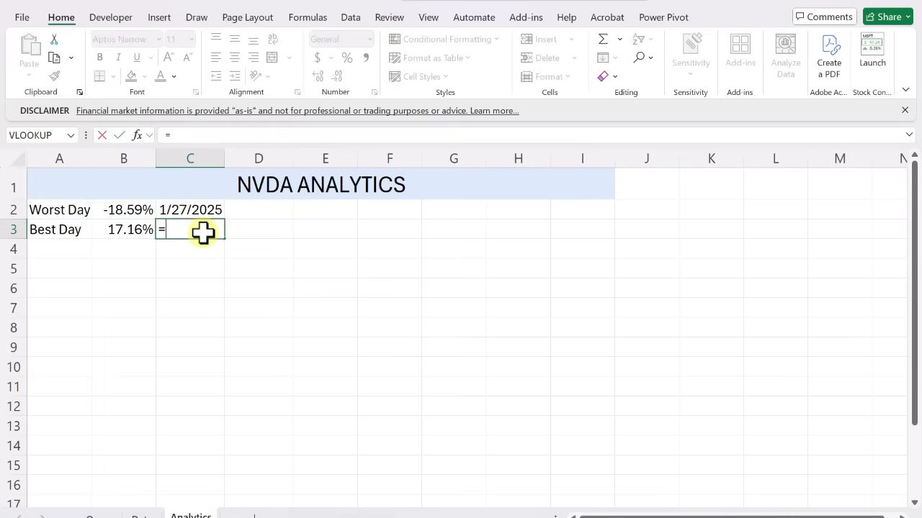
type("xlookup(")
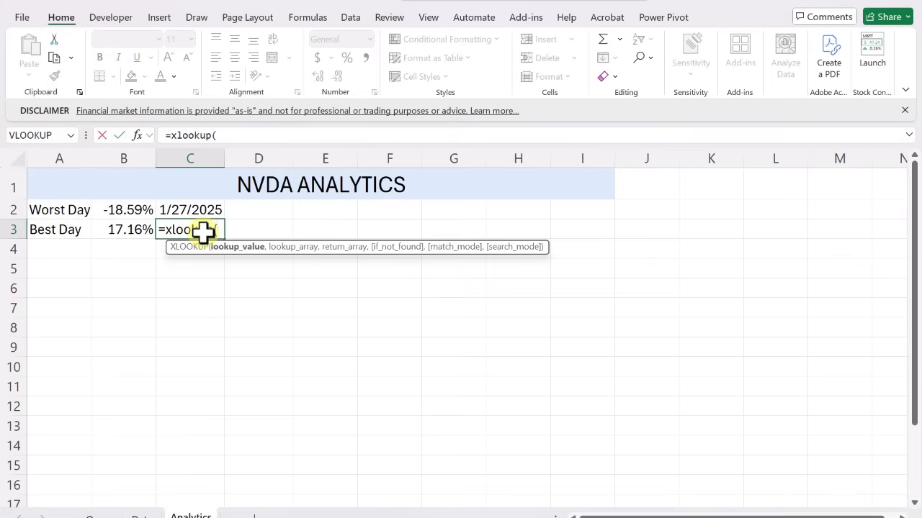
key("Left")
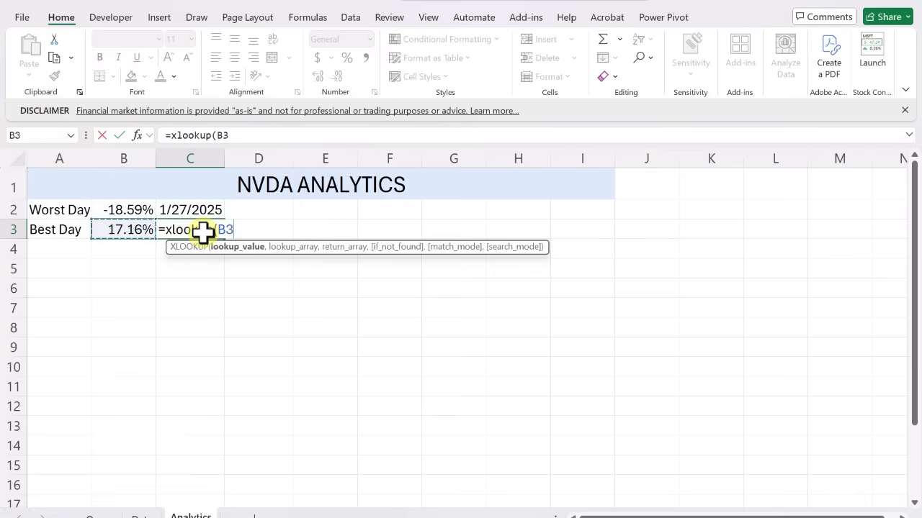
type(",")
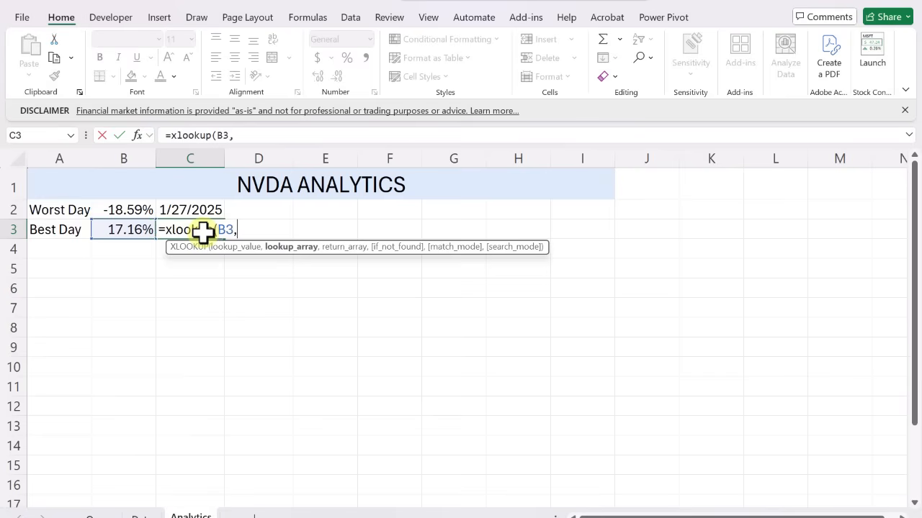
type("nvda")
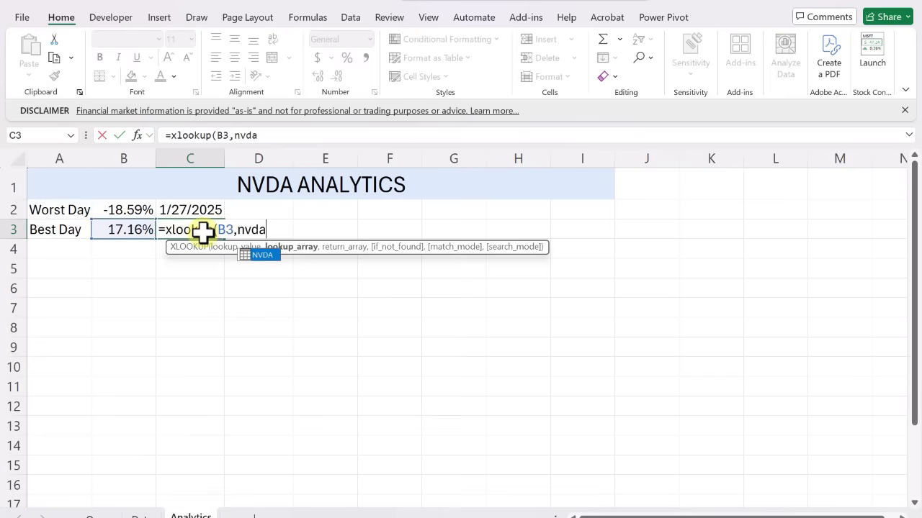
type("[%change],")
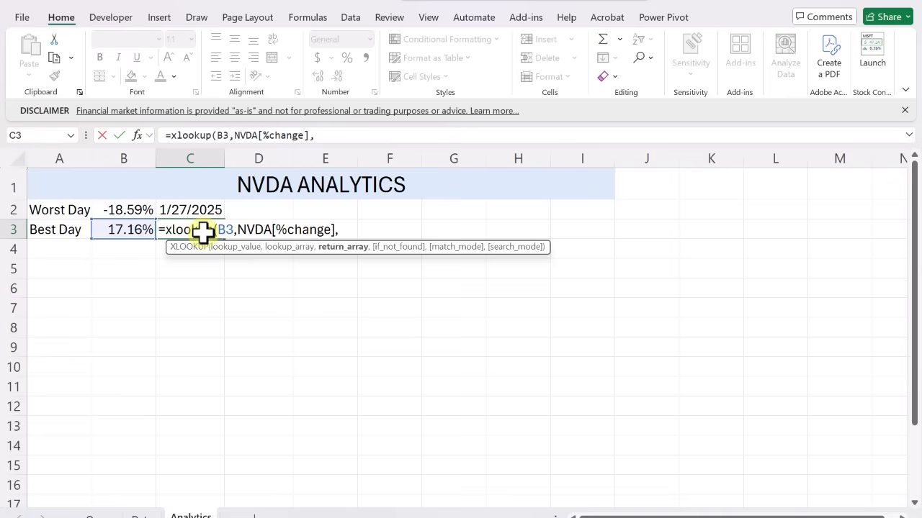
type("nvda[Date])")
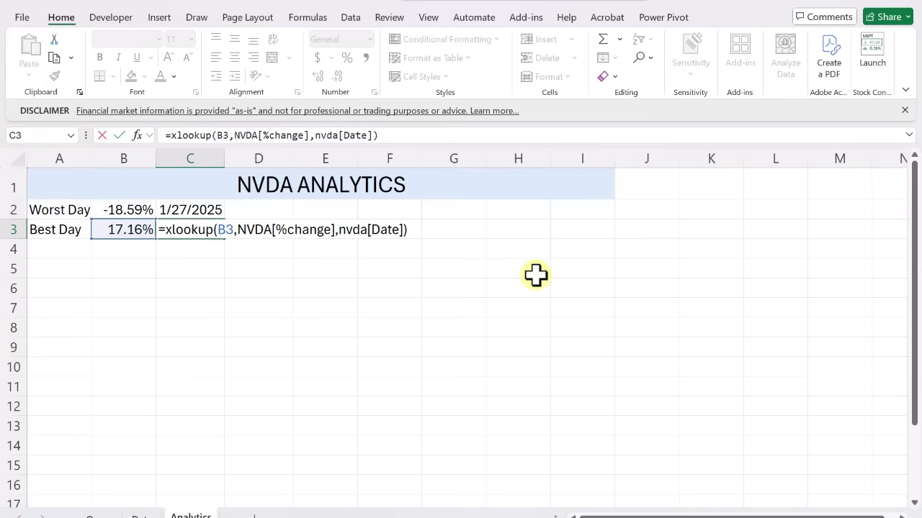
key("Return")
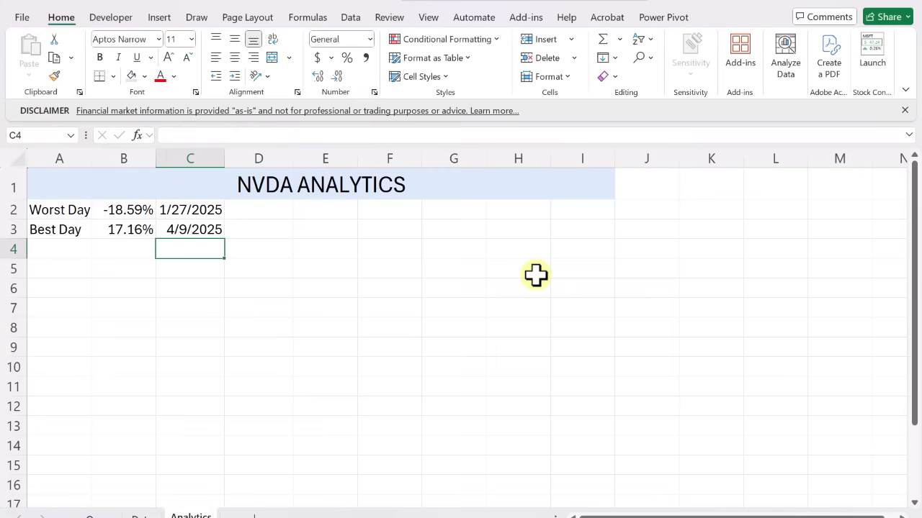
key("Up")
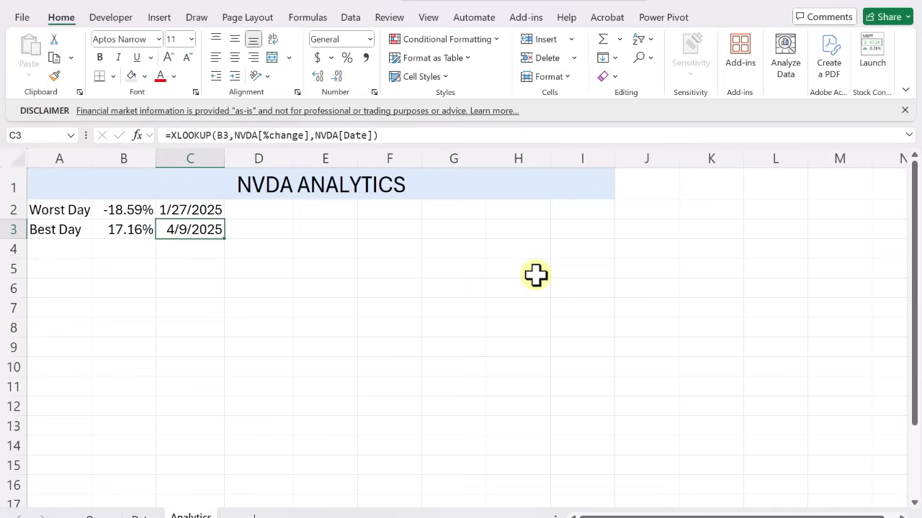
Add formula-text comments to the date cells C2:C3 using the DocumentationTools add-in
left_click_drag(216, 209, 213, 229)
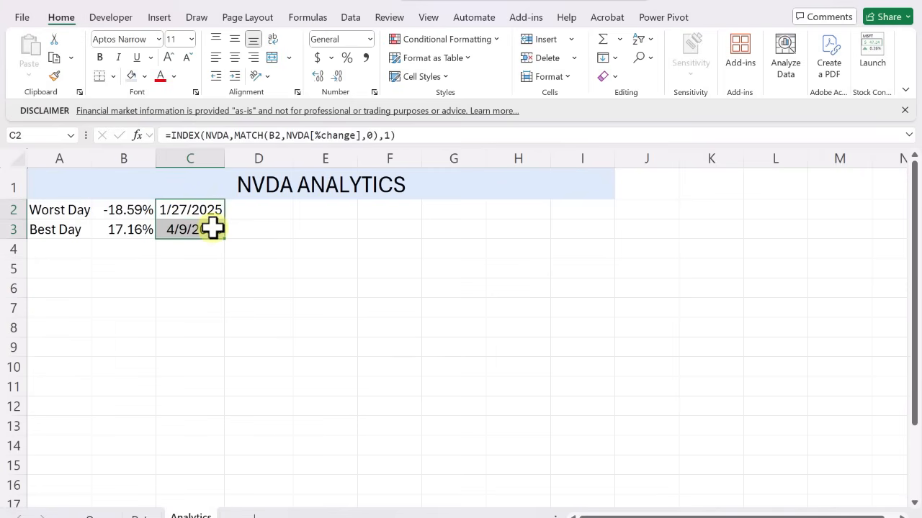
left_click(526, 17)
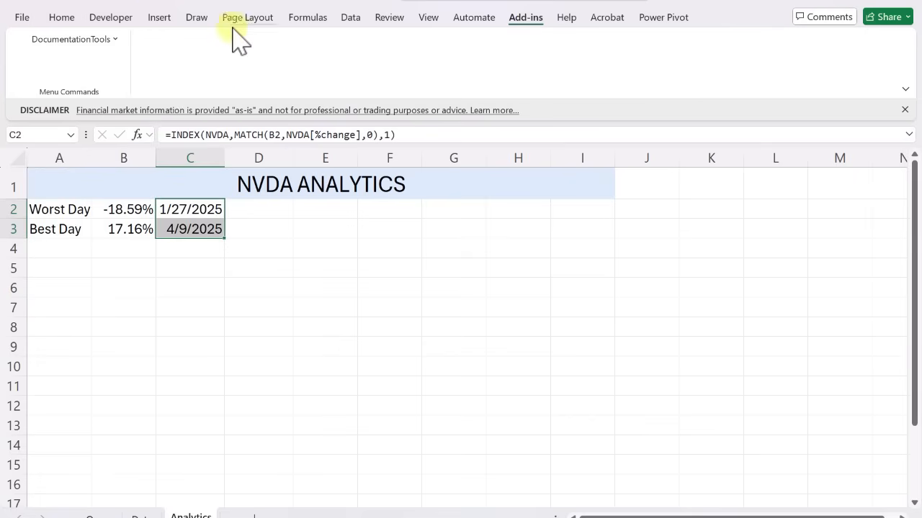
left_click(114, 40)
left_click(76, 124)
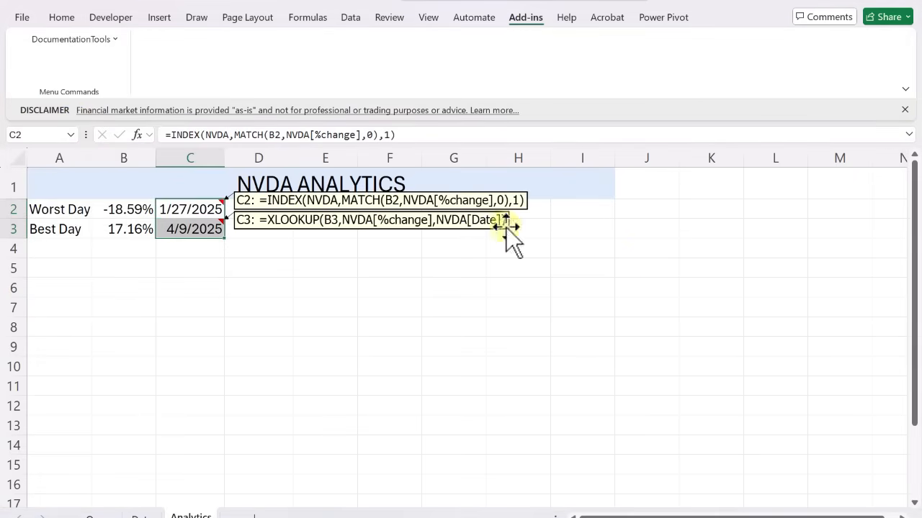
left_click(126, 232)
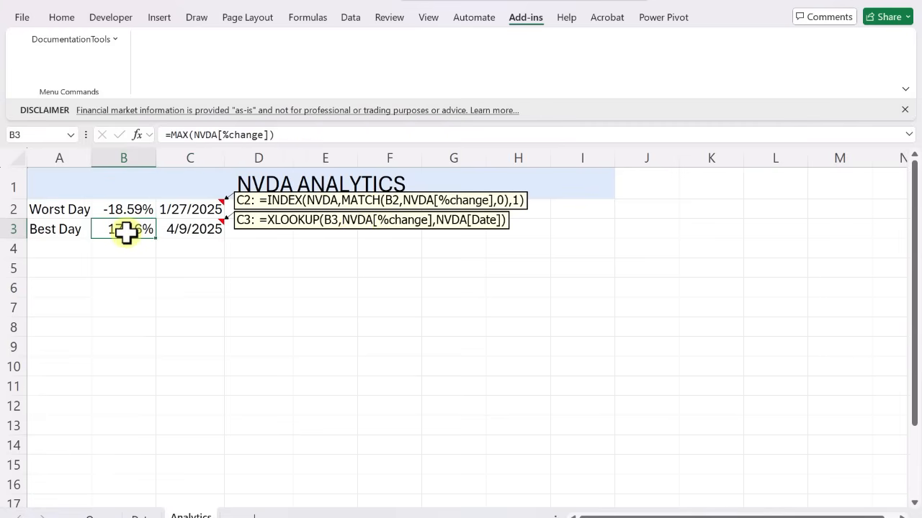
left_click(214, 230)
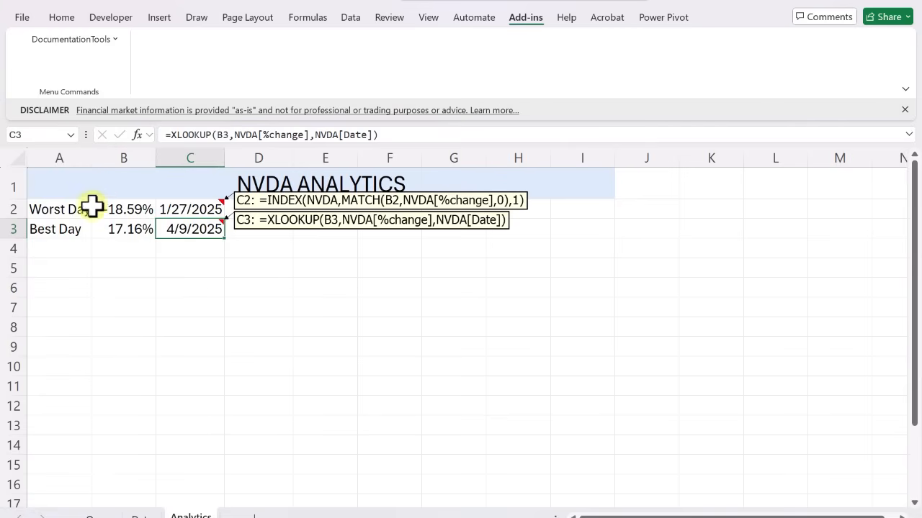
Apply the Output cell style to A2:C3 and widen column A to fit its labels
left_click_drag(65, 208, 183, 228)
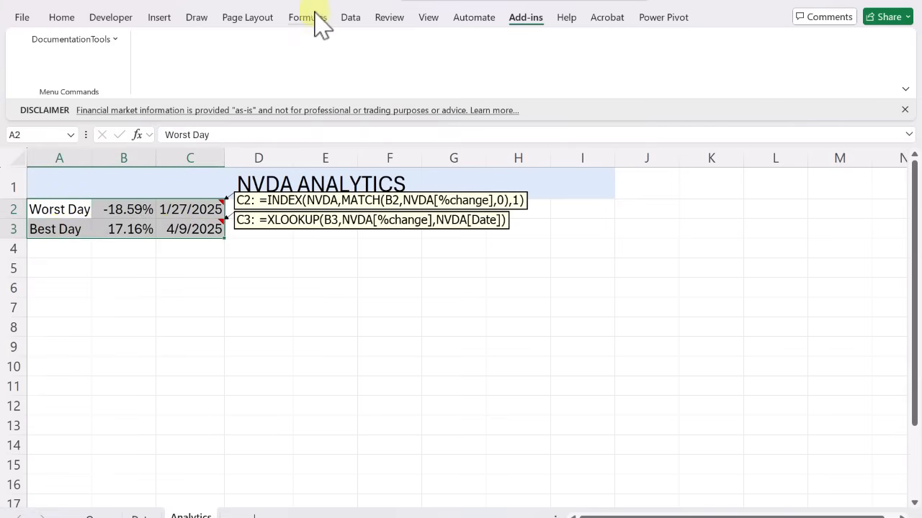
left_click(62, 17)
left_click(418, 77)
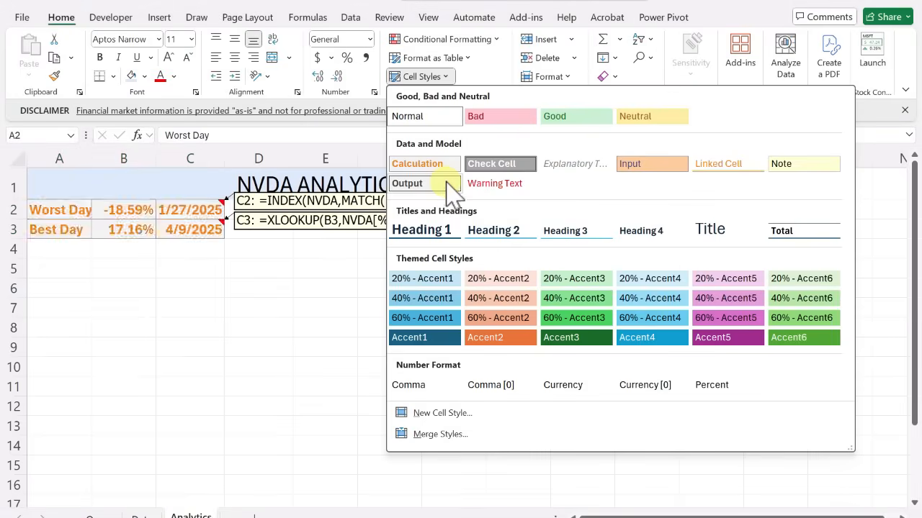
left_click(439, 183)
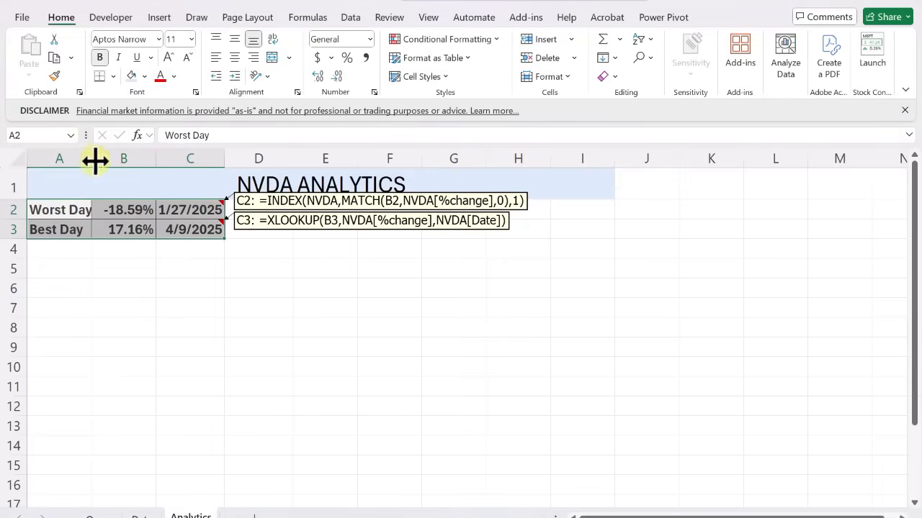
left_click(99, 245)
Enter the label 90-day High in A4
left_click(92, 252)
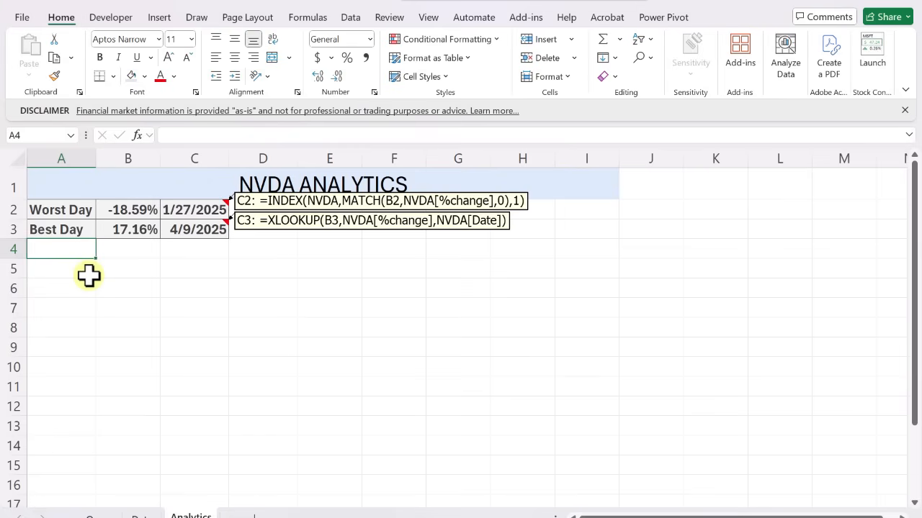
key("F2")
type("90")
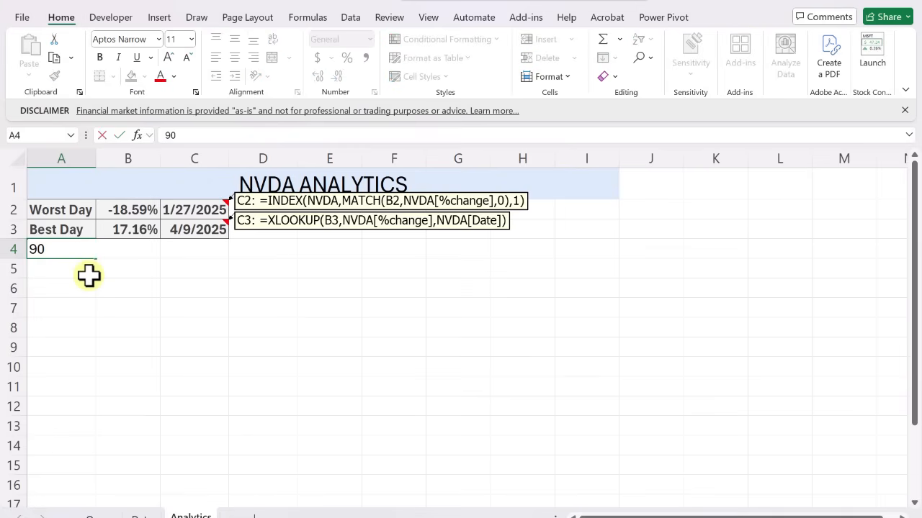
type("-day High")
key("ctrl+Return")
Apply the Output cell style to A4:C4 and merge A4:B4 with the 90-day High label left-aligned
left_click_drag(78, 248, 190, 249)
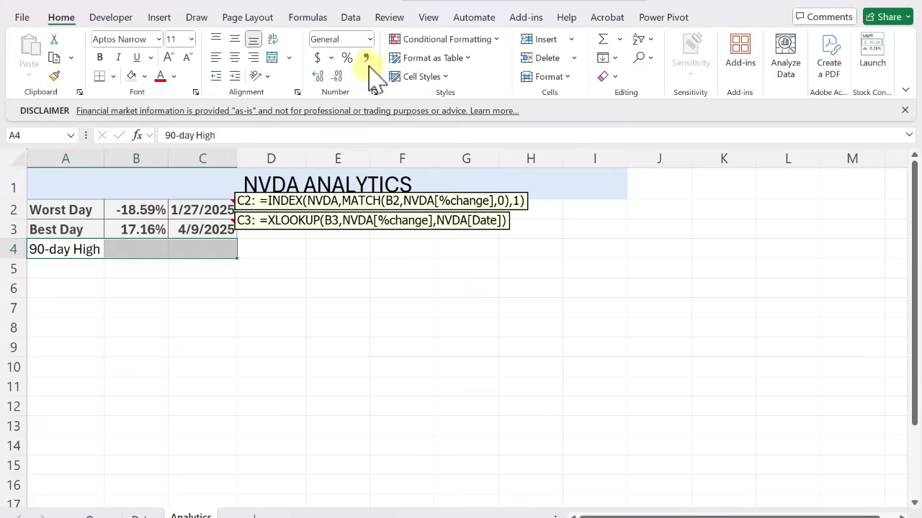
left_click(422, 77)
left_click(427, 186)
left_click_drag(79, 249, 133, 250)
left_click(273, 57)
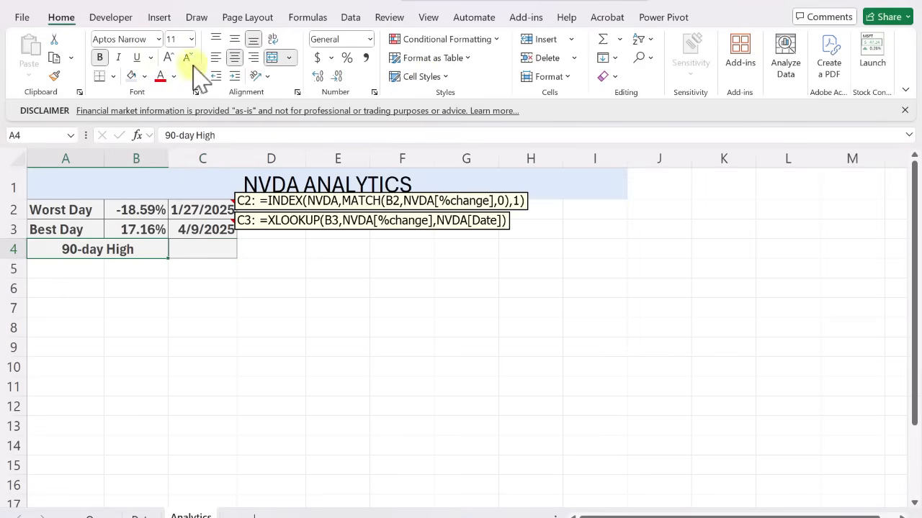
key("ctrl+z")
Start a MAXIFS formula in C4 with nvda[Close] as the max range
left_click(211, 250)
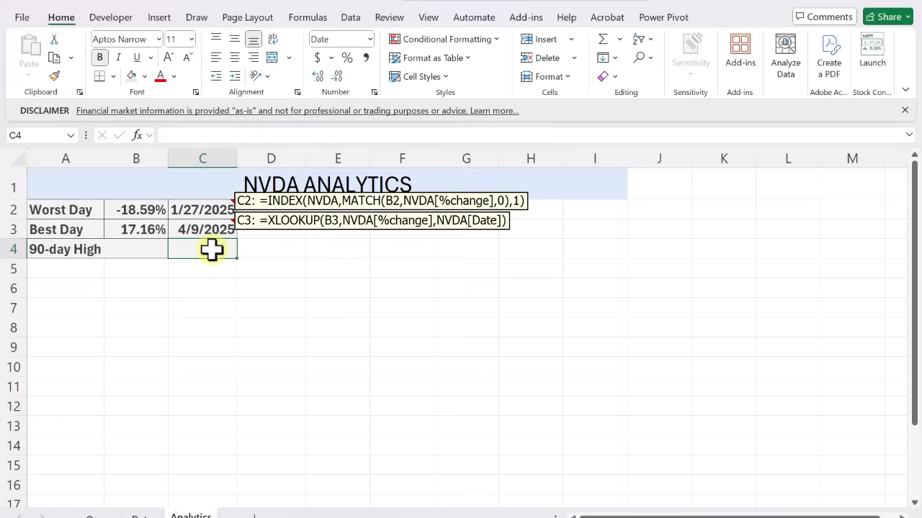
type("=max")
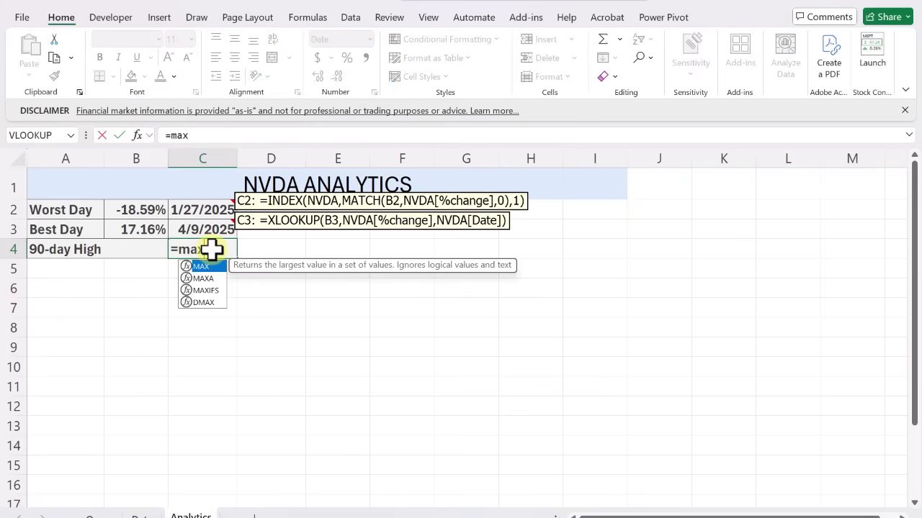
type("ifs")
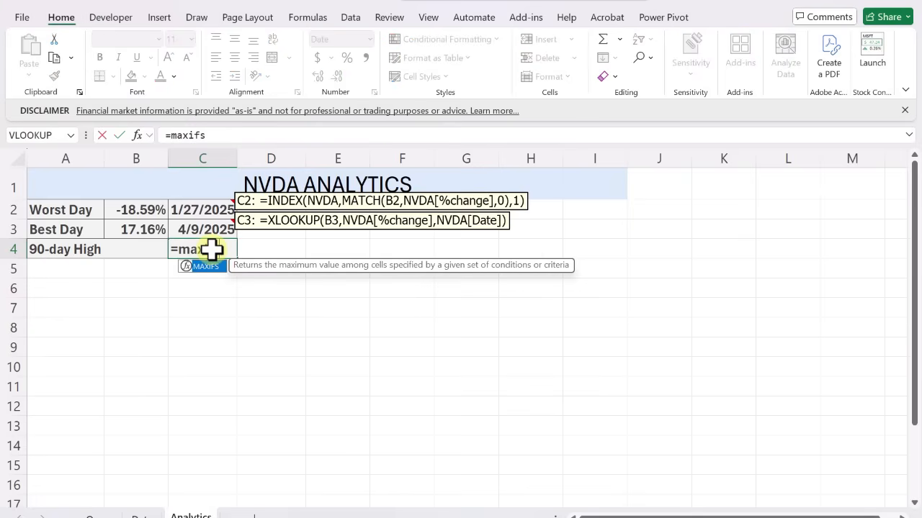
type("(")
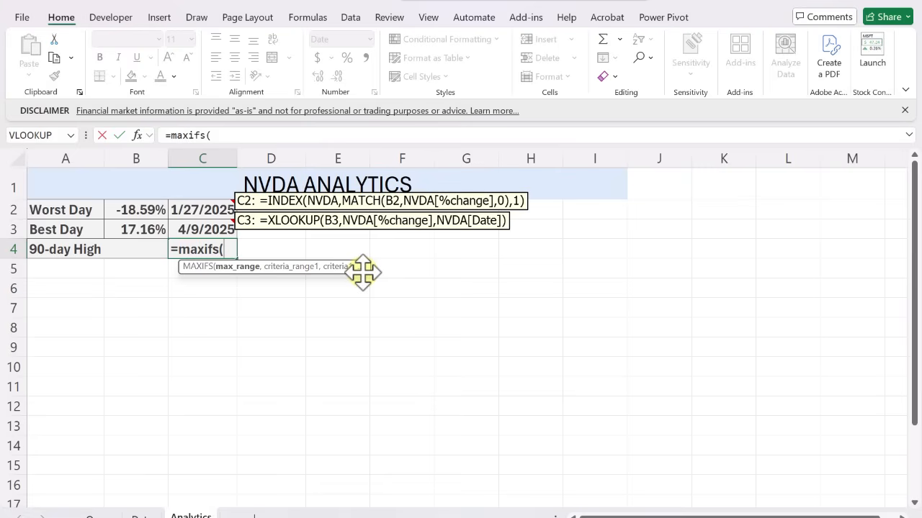
type("nvda")
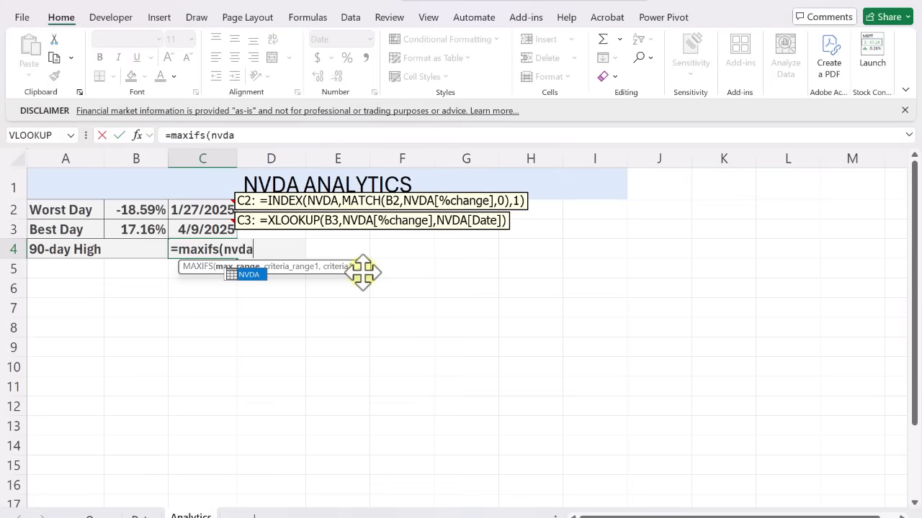
type("[")
key("Down")
key("Down")
key("Down")
key("Down")
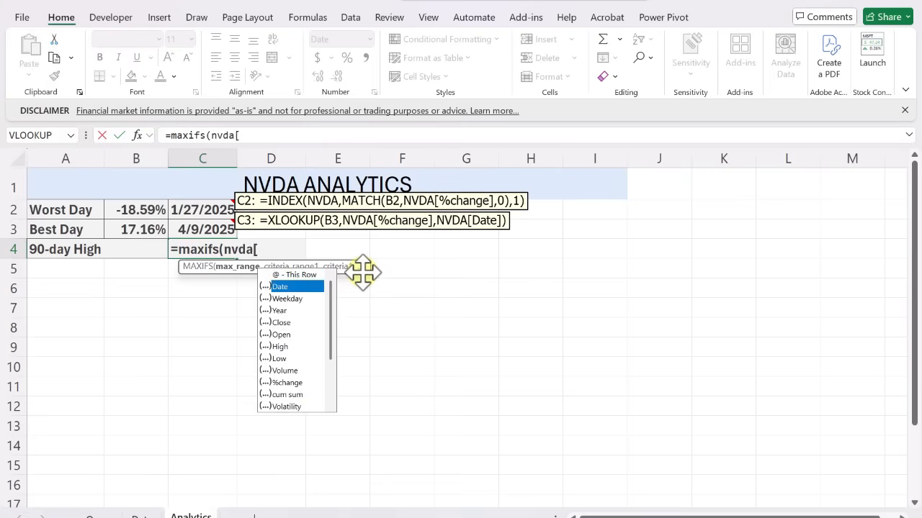
key("Tab")
type("]")
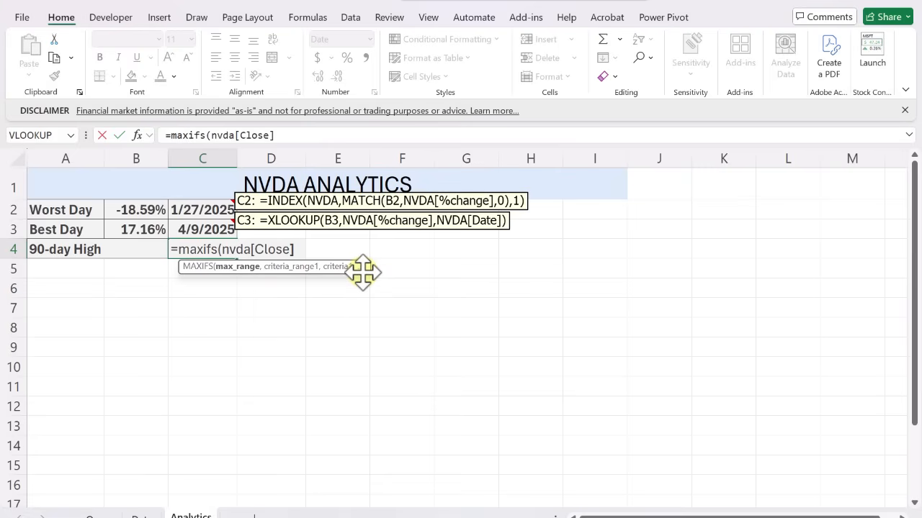
type(",")
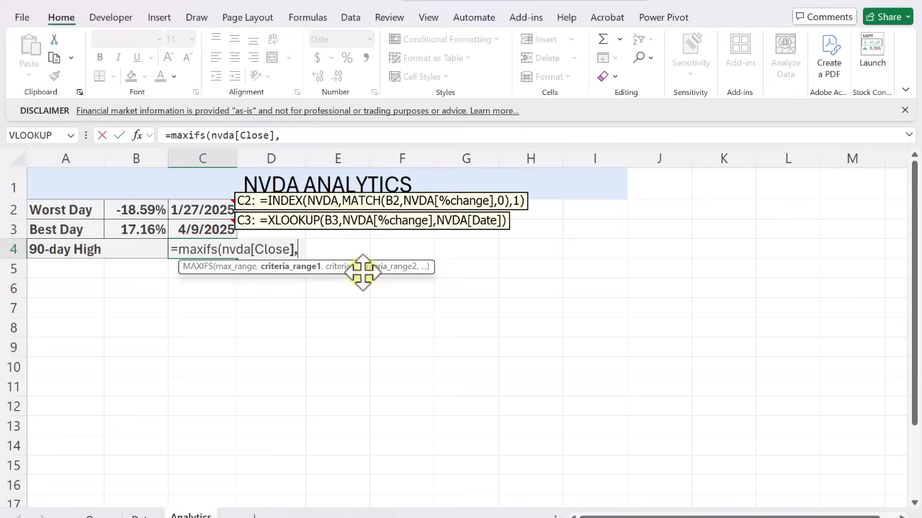
Complete the MAXIFS formula in C4 with criteria range NVDA[Date] and criterion "<="&EDATE(TODAY(),-3), and apply the comma number style to the cell
type("nvd")
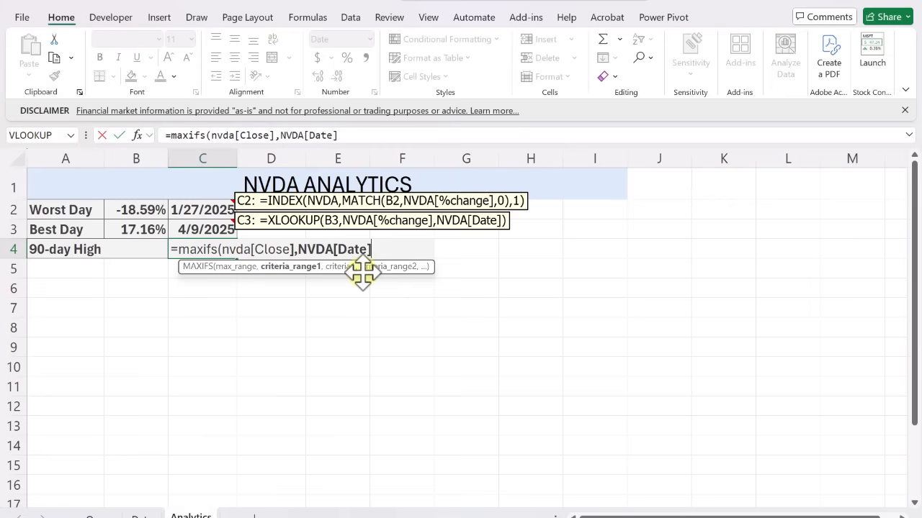
type(",")
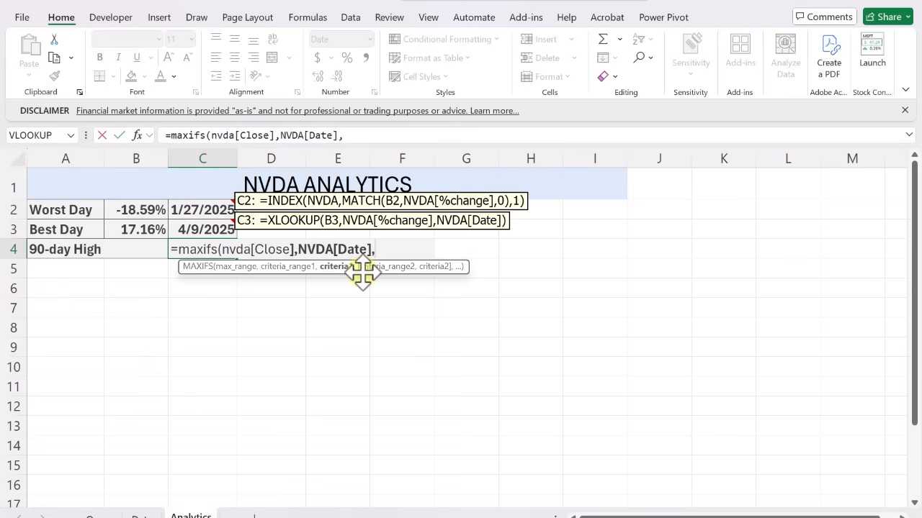
type("\"<=\"&edat")
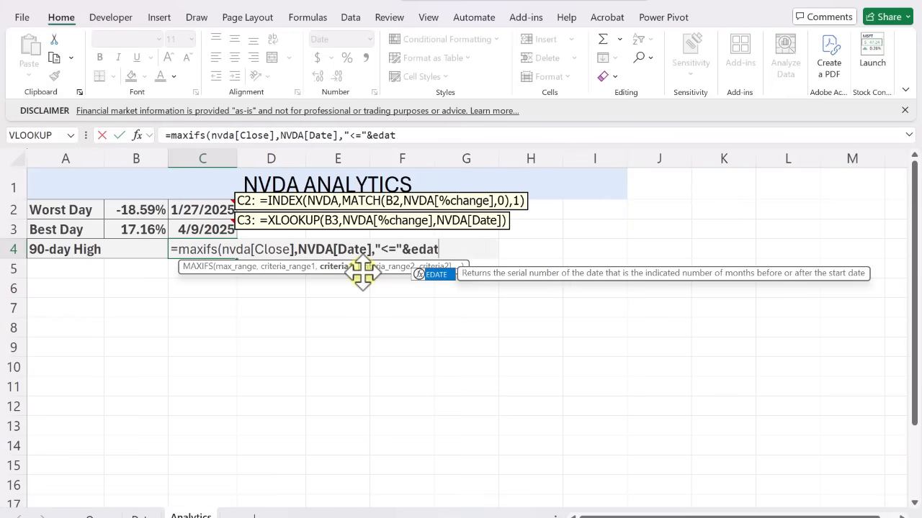
type("e(today")
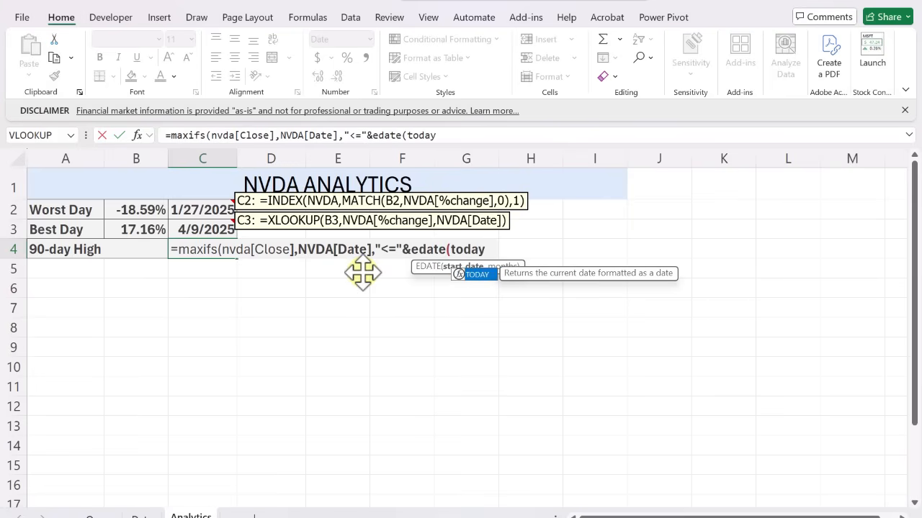
type("(),-")
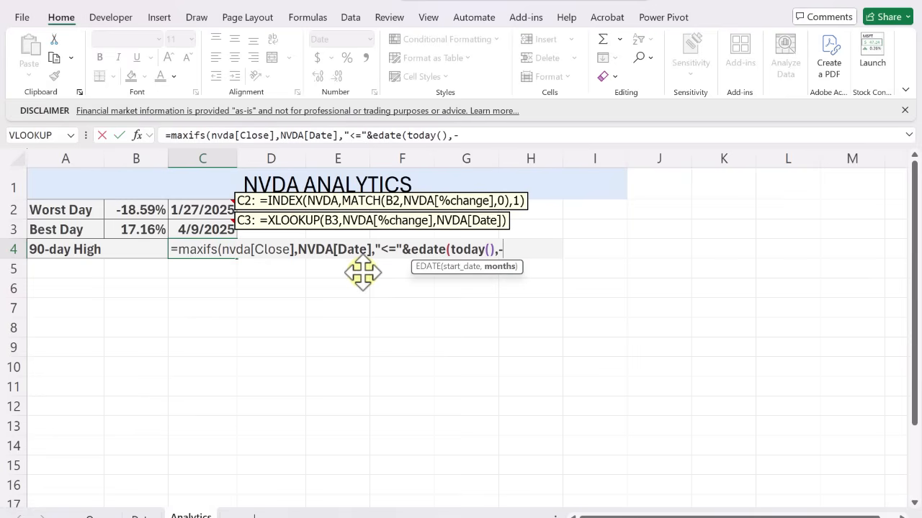
type("3))")
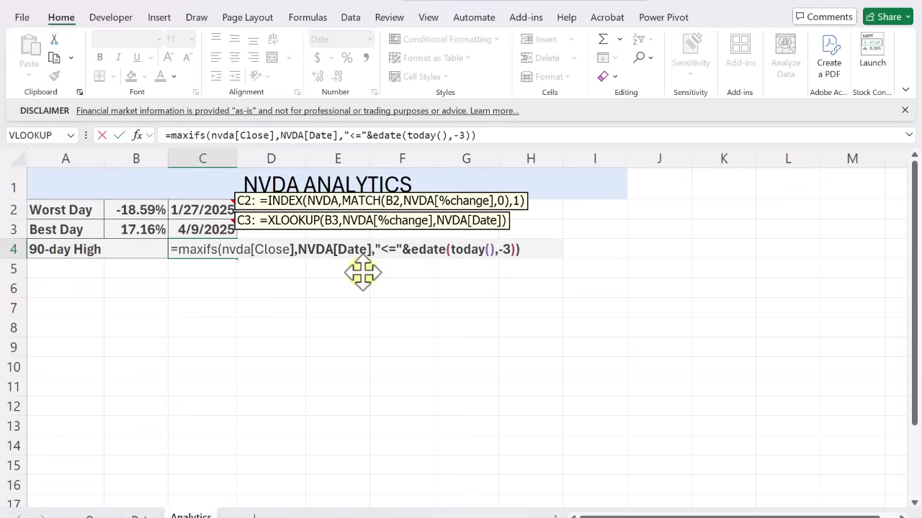
key("ctrl+Return")
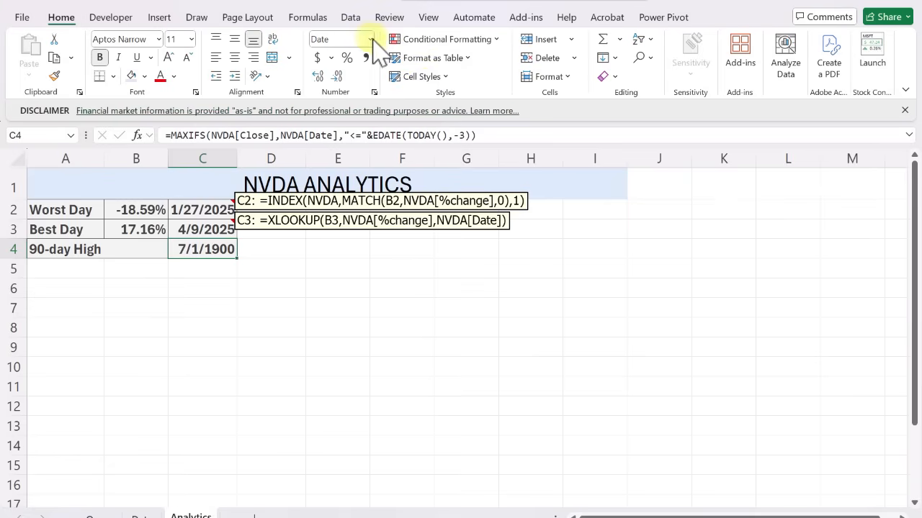
left_click(366, 58)
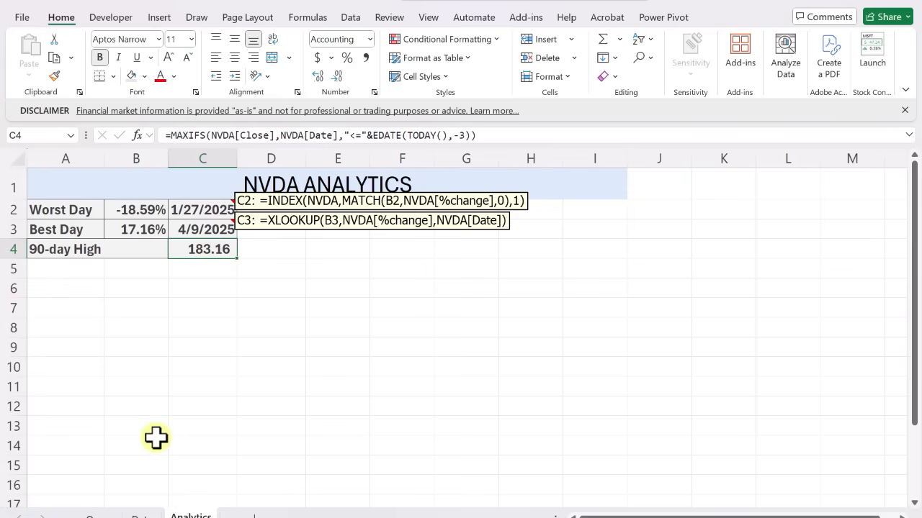
On the Data sheet, apply the Green-Yellow-Red color scale to the %change values in I3:I272
left_click(141, 512)
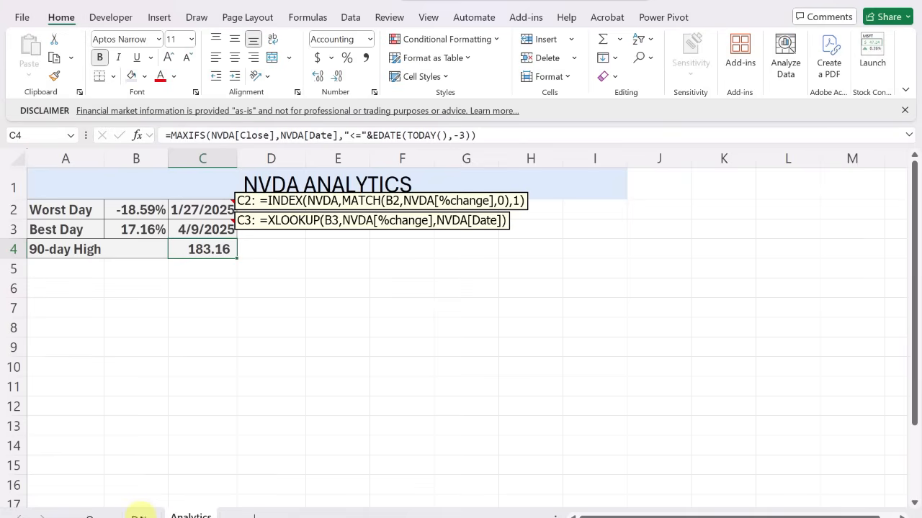
key("ctrl+Page_Up")
scroll(330, 457, "down", 8)
scroll(331, 457, "down", 10)
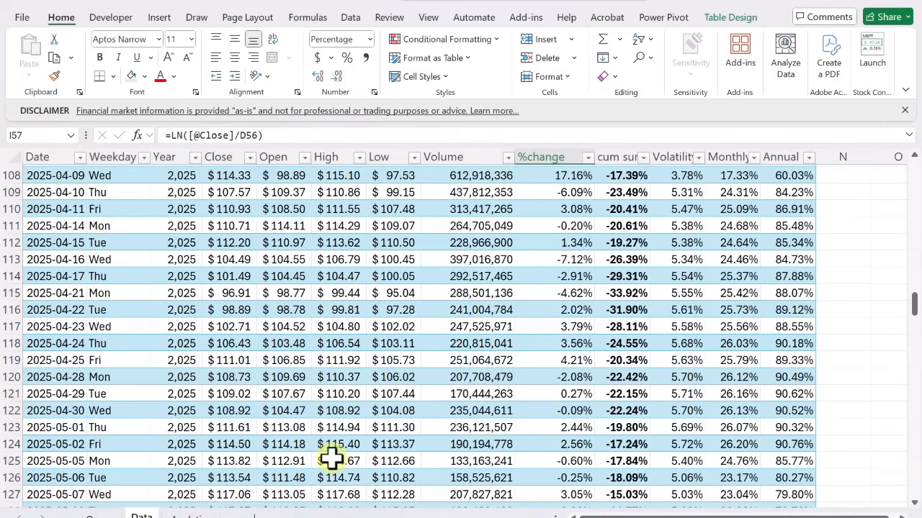
left_click_drag(914, 306, 914, 140)
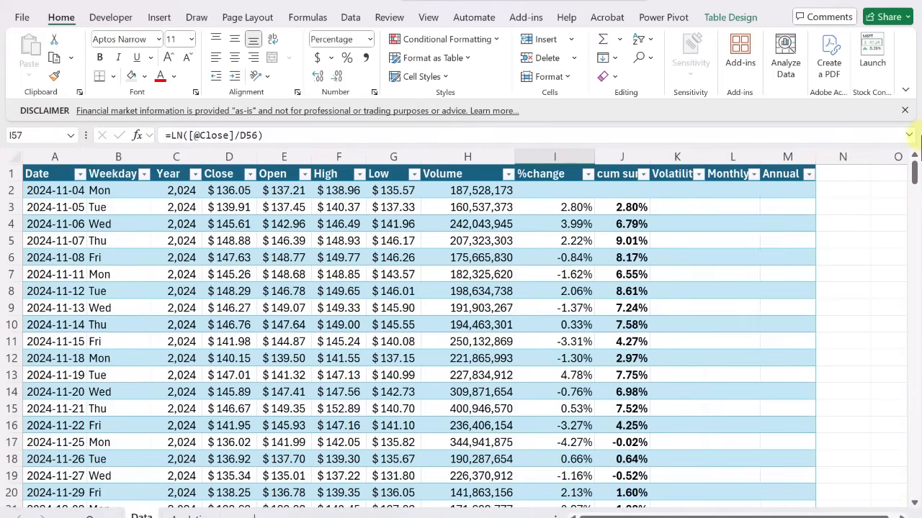
left_click(569, 207)
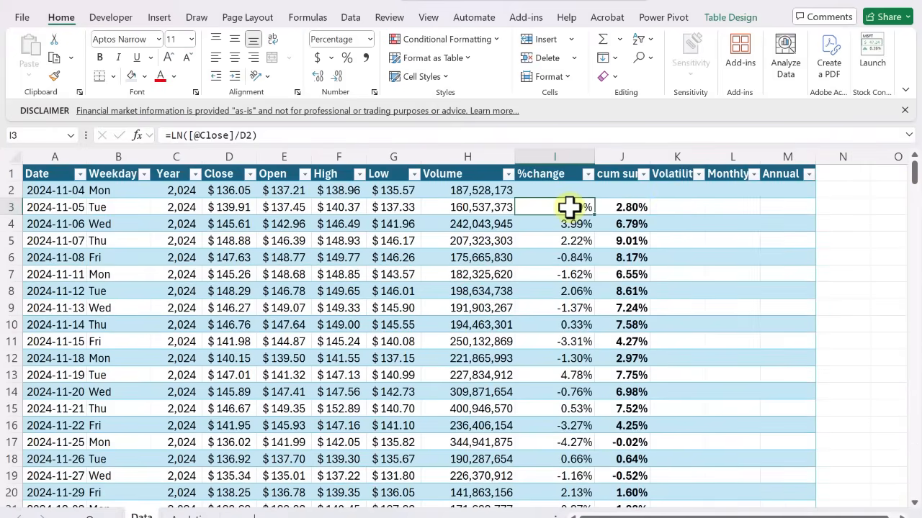
key("ctrl+shift+Down")
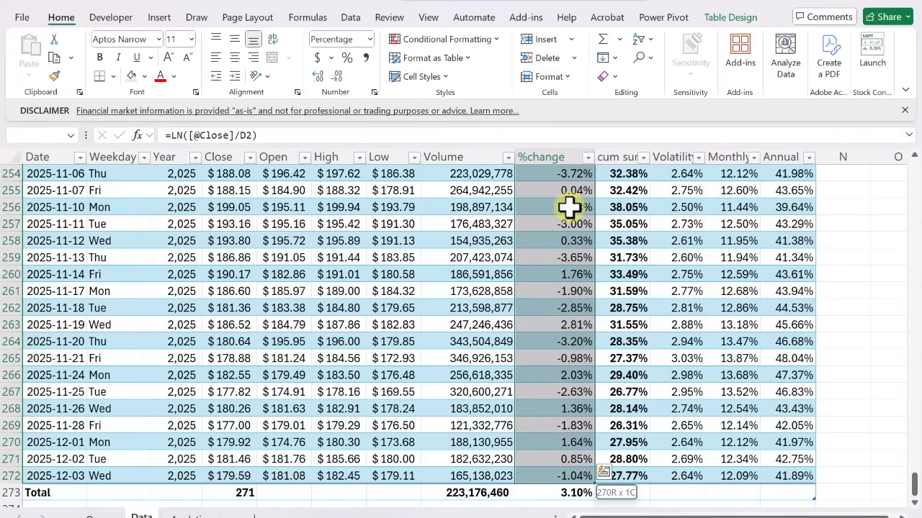
left_click(493, 40)
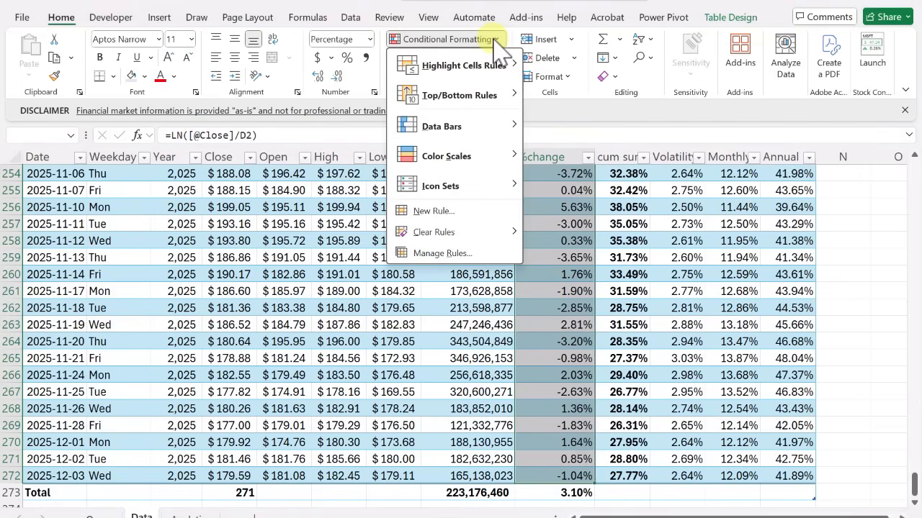
mouse_move(498, 161)
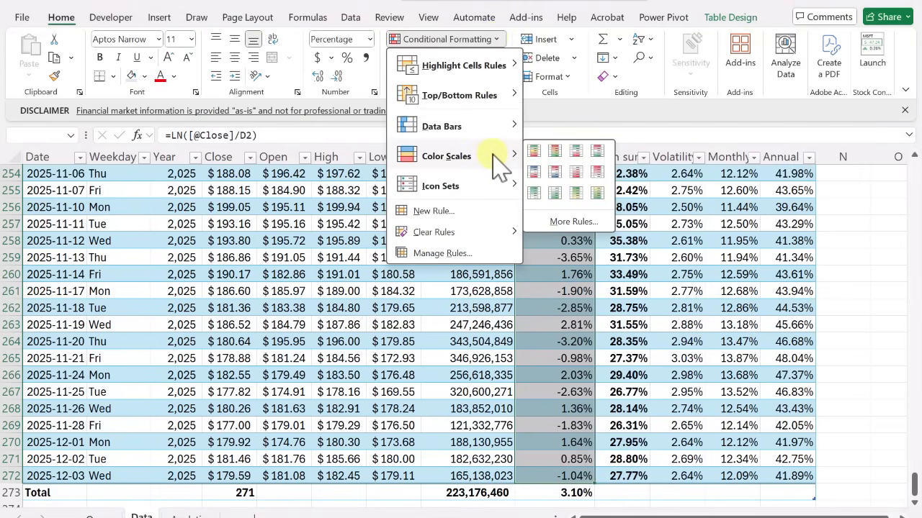
left_click(597, 151)
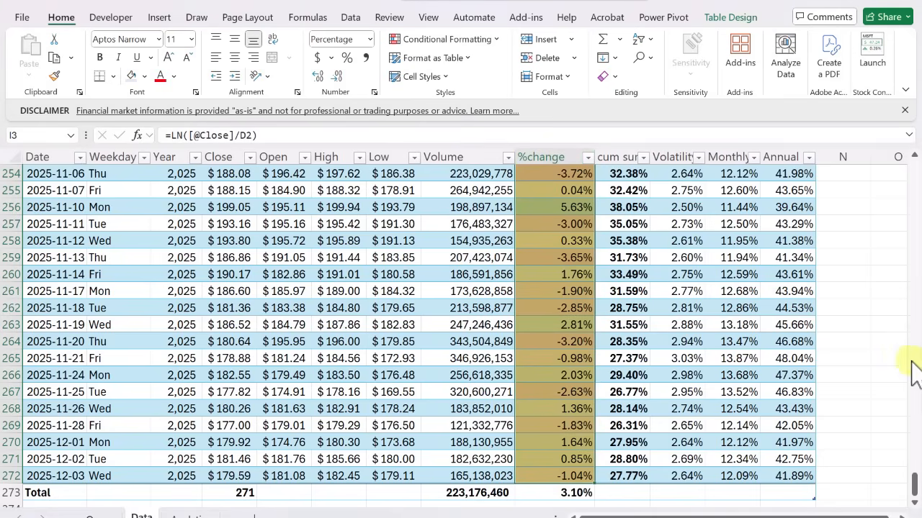
Examine the color-scaled %change column across the table's dates for the strongest gains and losses
left_click(568, 334)
key("Up")
key("Up")
key("Up")
key("Up")
key("Up")
key("Up")
key("Up")
key("Up")
key("Up")
key("Up")
key("Up")
key("Up")
key("Up")
key("Up")
key("Up")
key("Up")
key("Up")
key("Up")
key("Up")
key("Up")
key("Up")
key("Up")
key("Up")
key("Up")
key("Up")
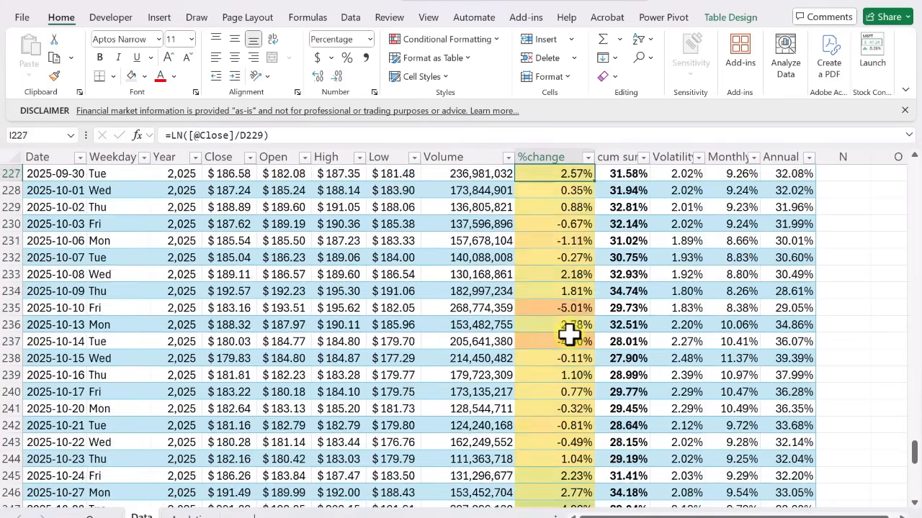
key("Up")
key("Up")
key("Up")
key("Up")
key("Up")
key("Up")
key("Up")
key("Up")
key("Up")
key("Up")
key("Up")
key("Up")
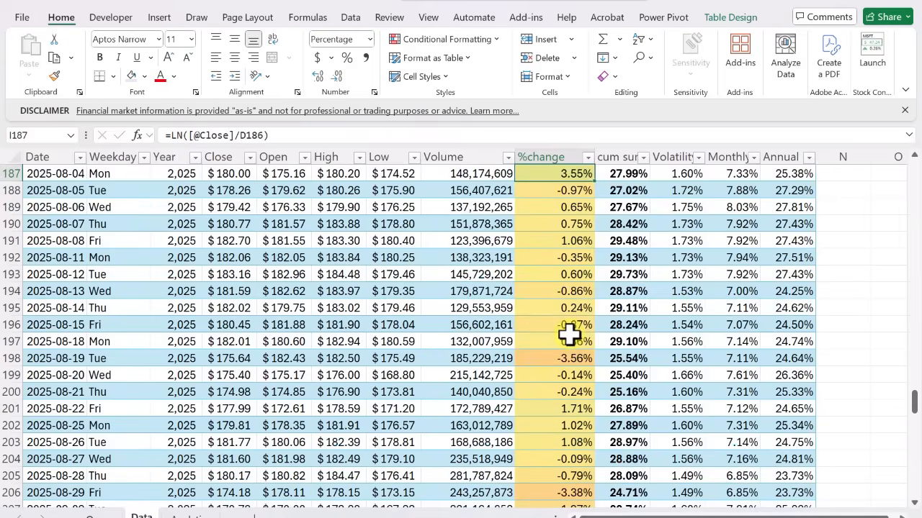
key("Up")
key("Up")
key("Up")
key("Up")
key("Up")
key("Up")
key("Up")
key("Up")
key("Up")
key("Up")
key("Up")
key("Up")
key("Up")
key("Up")
key("Up")
key("Up")
key("Up")
key("Up")
key("Up")
key("Up")
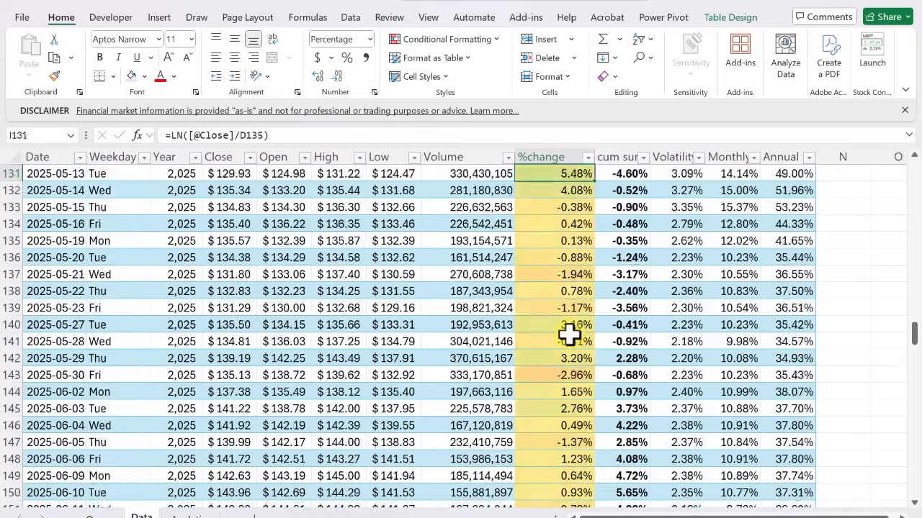
key("Up")
key("Up")
key("Up")
key("Up")
key("Up")
key("Up")
key("Up")
key("Up")
key("Up")
key("Up")
key("Up")
key("Up")
key("Up")
key("Up")
key("Up")
key("Up")
key("Up")
key("Up")
key("Up")
key("Up")
key("Down")
key("Down")
key("Down")
key("Down")
key("Down")
key("Down")
key("Down")
key("Down")
key("Up")
key("Down")
key("Down")
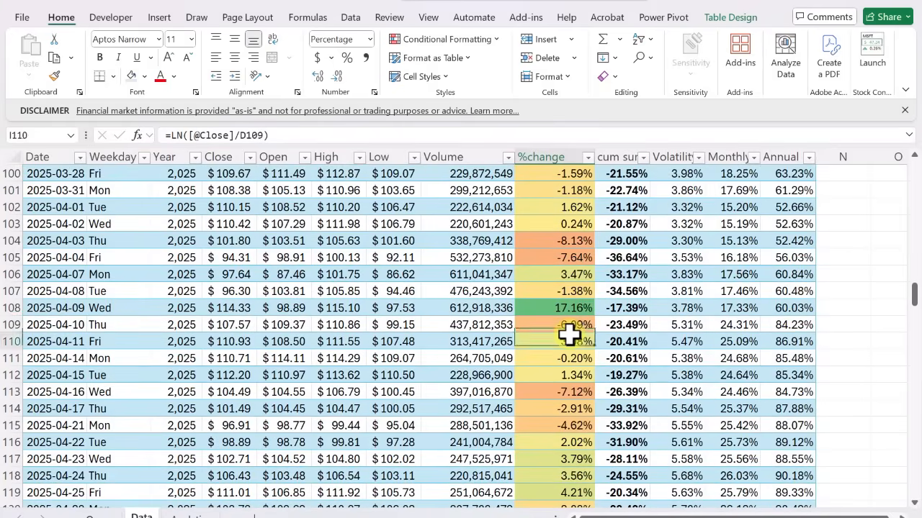
key("Down")
key("Down")
key("Down")
key("Down")
key("Down")
key("Down")
key("Down")
key("Down")
key("Down")
key("Down")
key("Down")
key("Down")
key("Down")
key("Down")
key("Down")
key("Down")
key("Down")
key("Down")
key("Down")
key("Down")
key("Down")
key("Down")
key("Down")
key("Down")
key("Down")
key("Down")
key("Down")
key("Down")
key("Down")
key("Down")
key("Down")
key("Down")
key("Down")
key("Down")
key("Down")
key("Down")
key("Down")
key("Down")
key("Down")
key("Down")
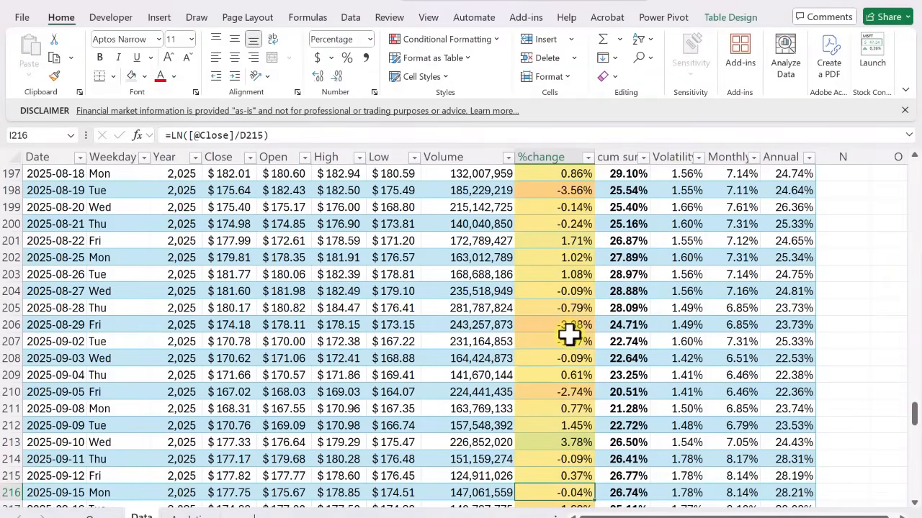
left_click_drag(915, 421, 917, 498)
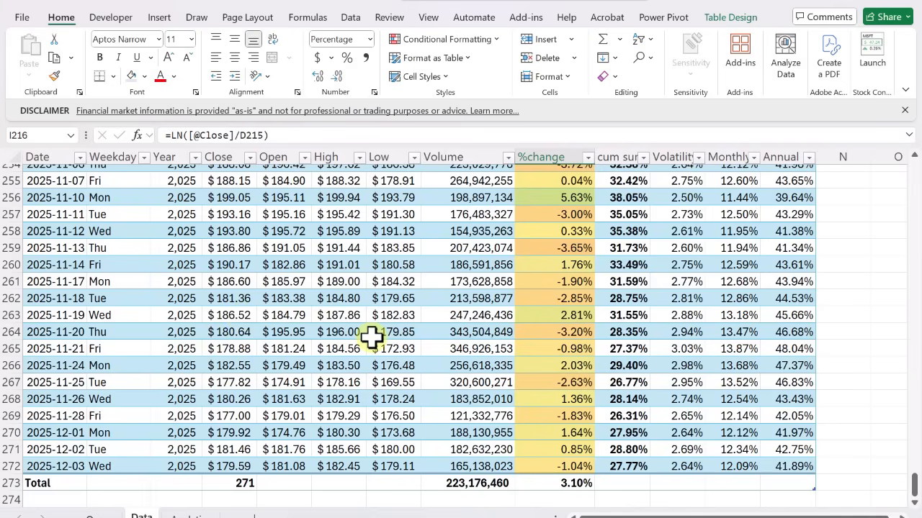
On the Analytics sheet, enter the headers Weekdays, Best, Worst and AVG in A7:D7
left_click(190, 515)
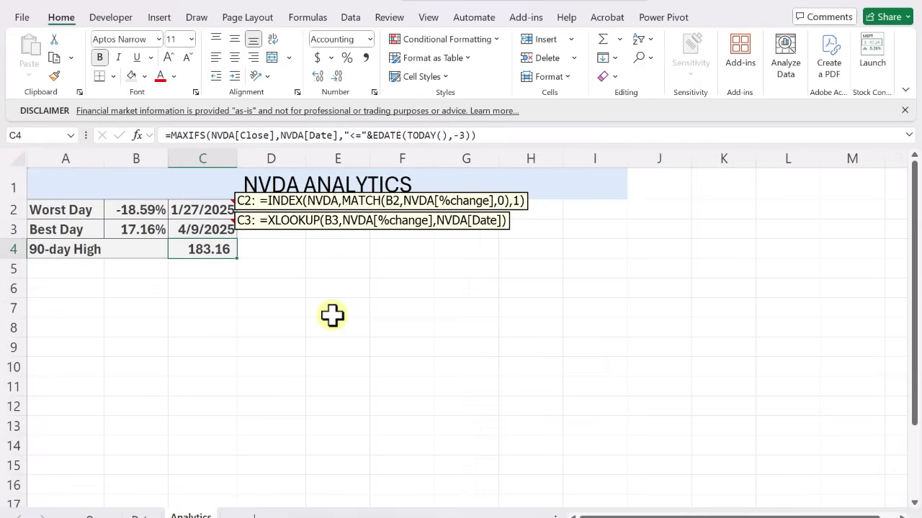
left_click(79, 307)
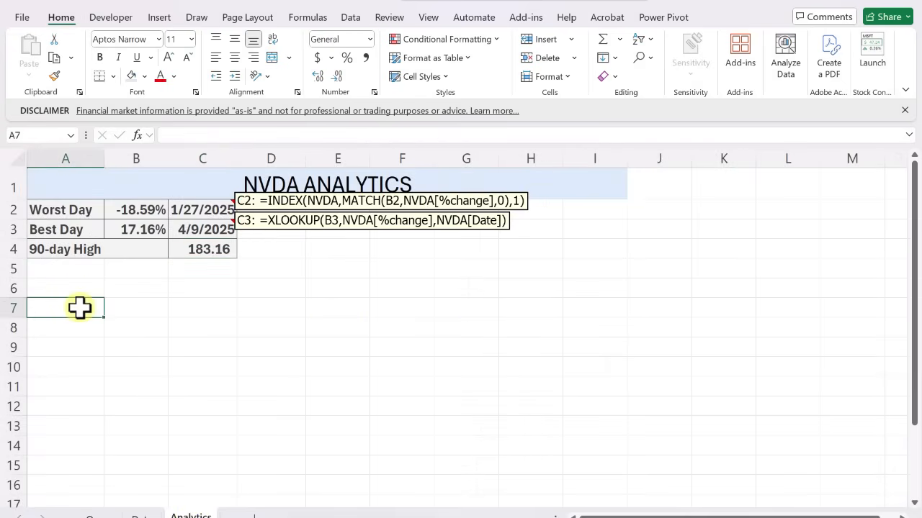
type("Wek")
key("BackSpace")
type("ekday")
key("Tab")
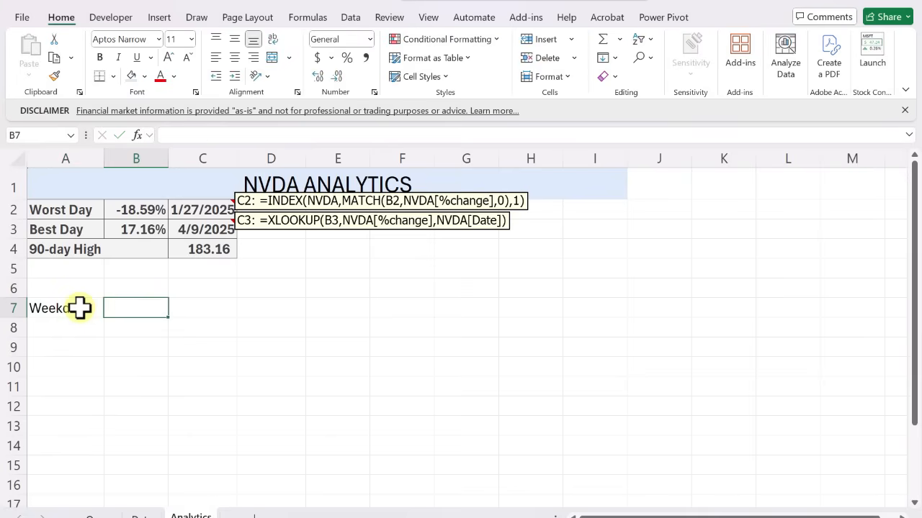
type("Best")
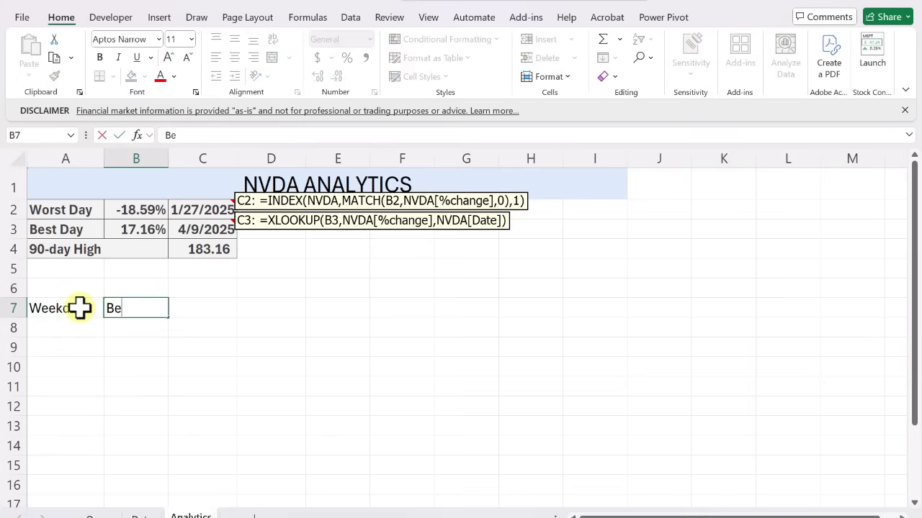
key("Tab")
type("Worst")
key("Tab")
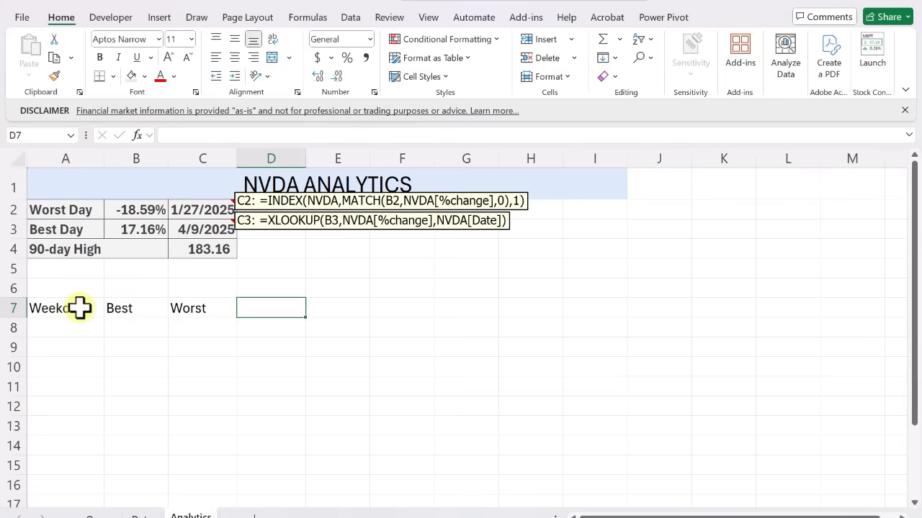
type("AVG")
key("Return")
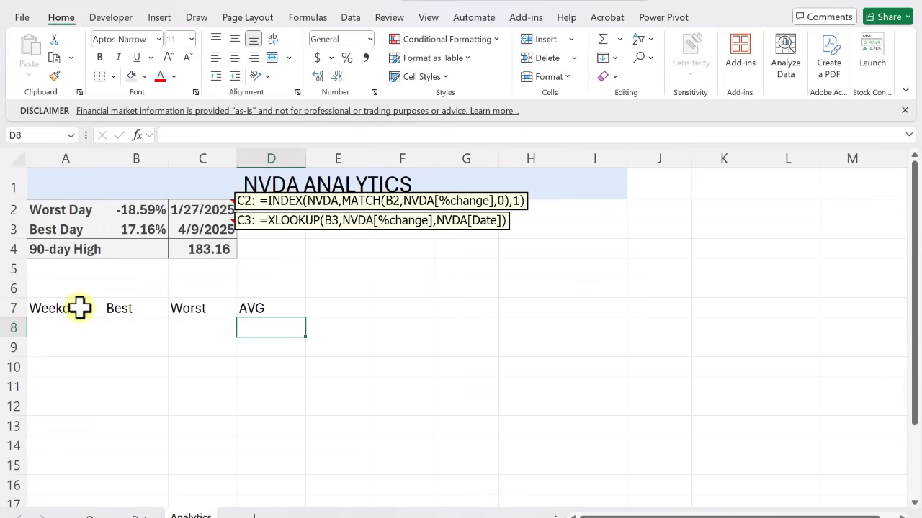
Enter MON in A8 and fill the weekday series down to FRI in A12
type("MON")
key("ctrl+Return")
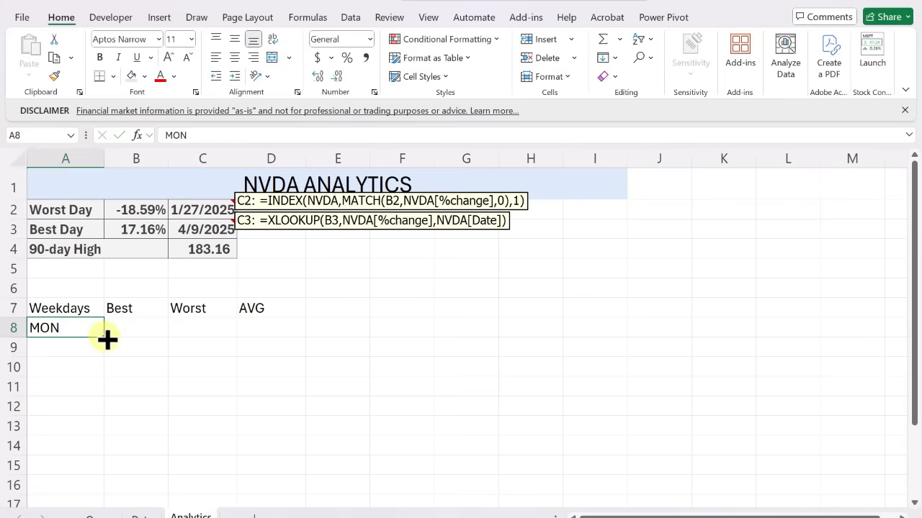
left_click_drag(106, 336, 112, 407)
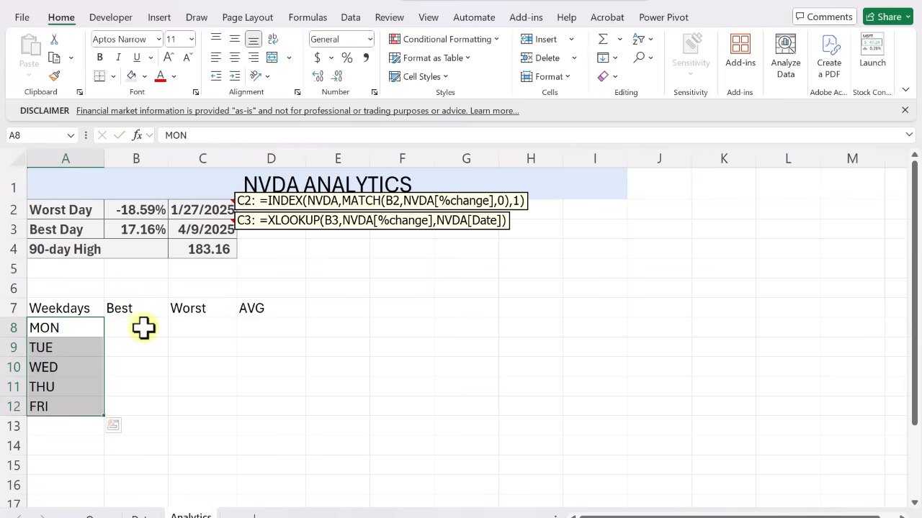
In B8, enter =MAXIFS(NVDA[%change],NVDA[Weekday],A8) and format the cell as a percentage with two decimals
left_click(143, 328)
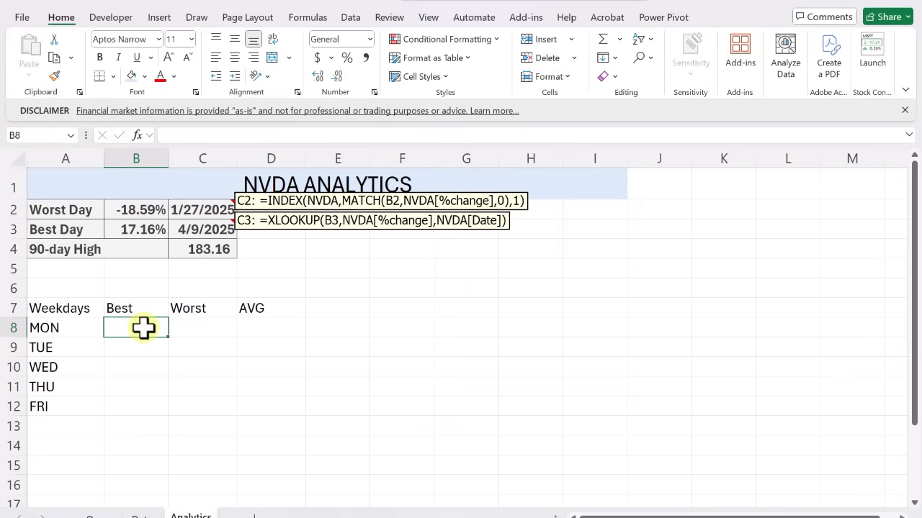
type("=")
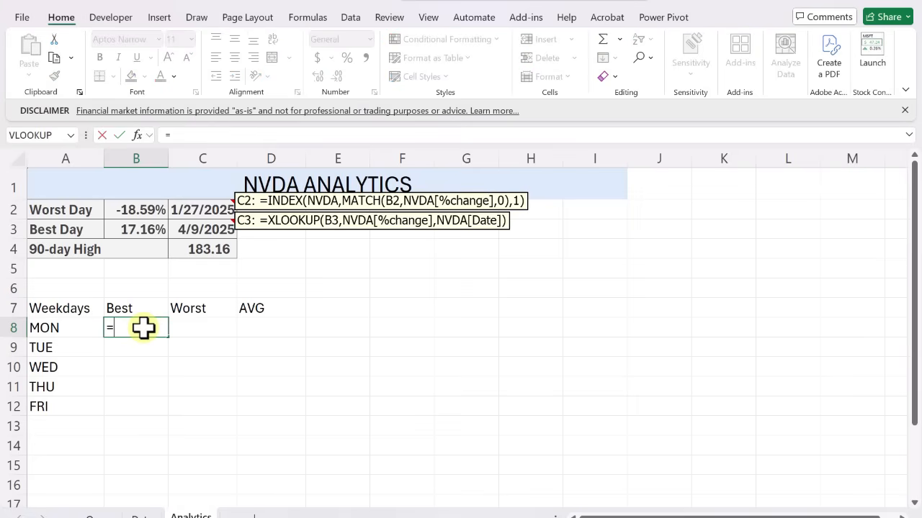
type("max")
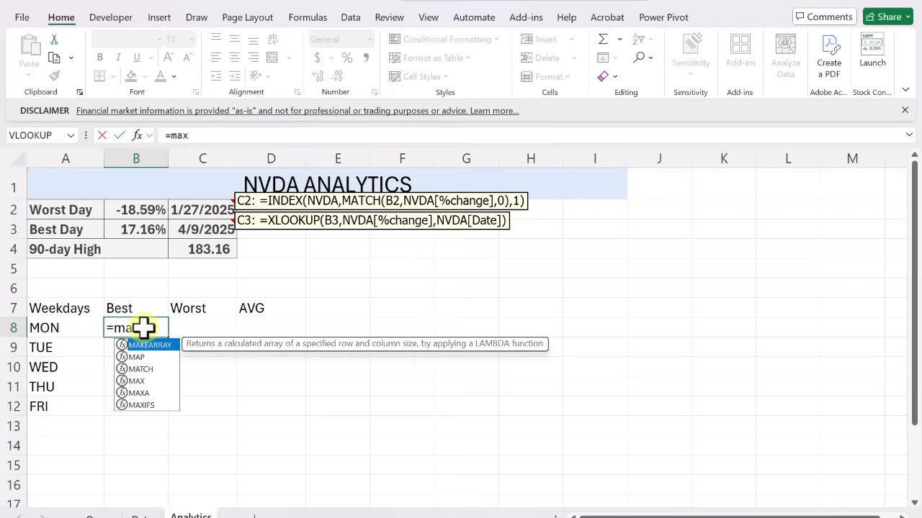
type("ifs(")
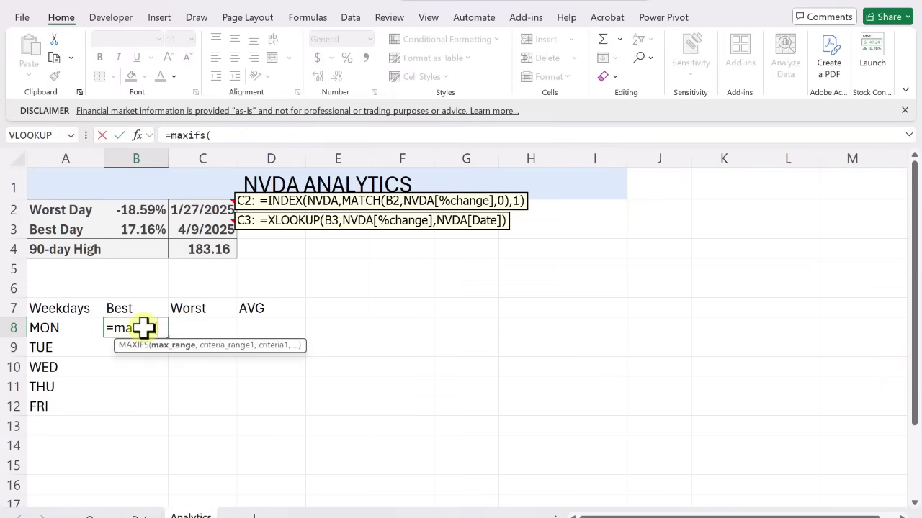
type("nv")
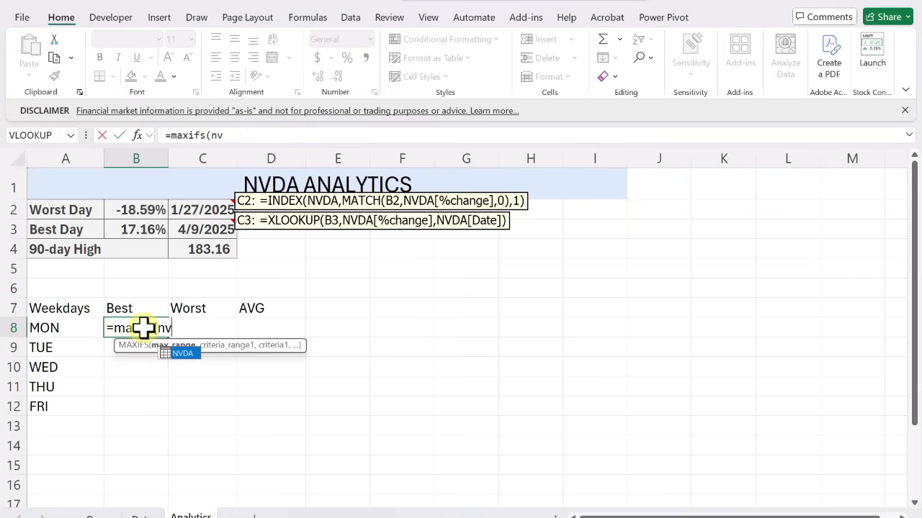
key("Tab")
type("[")
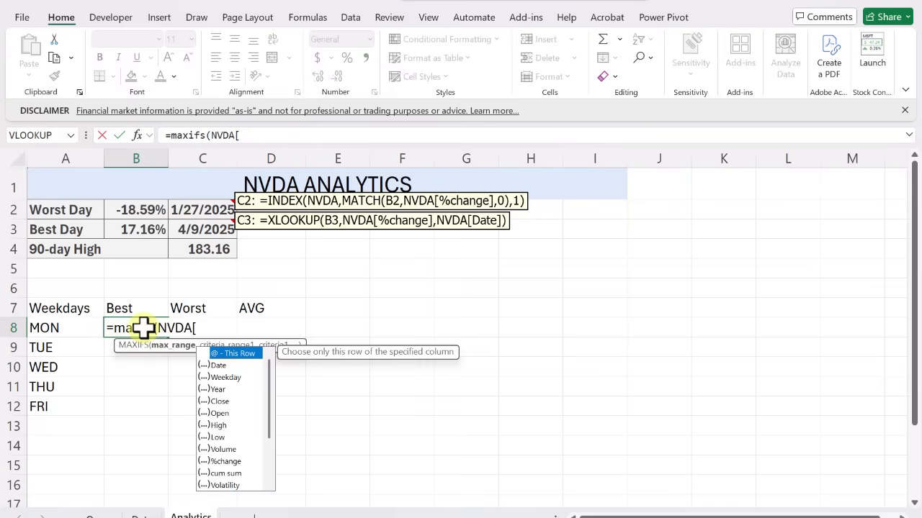
type("%change]")
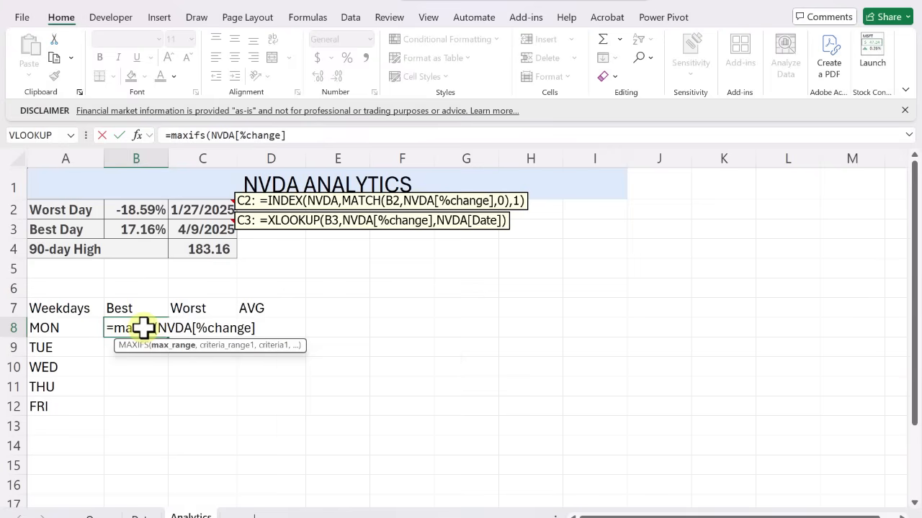
type(",nvda[w")
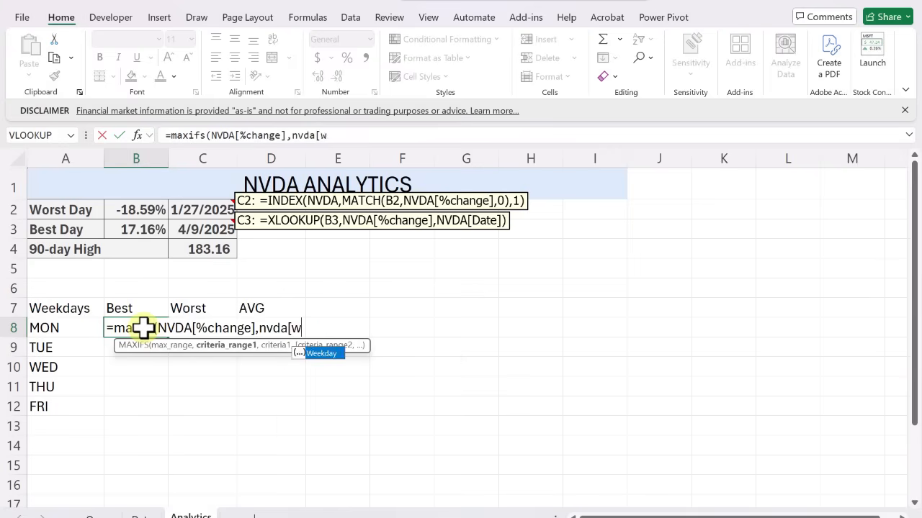
key("Tab")
type(",")
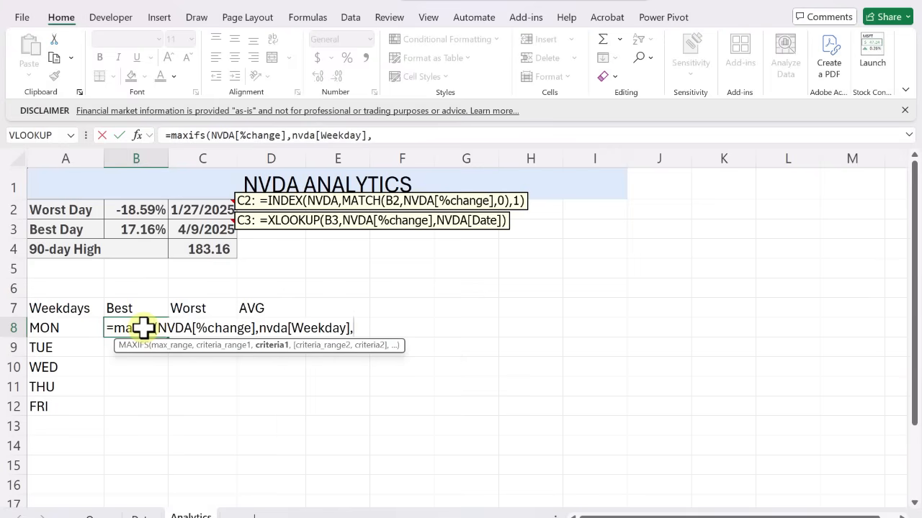
left_click(38, 328)
key("ctrl+Return")
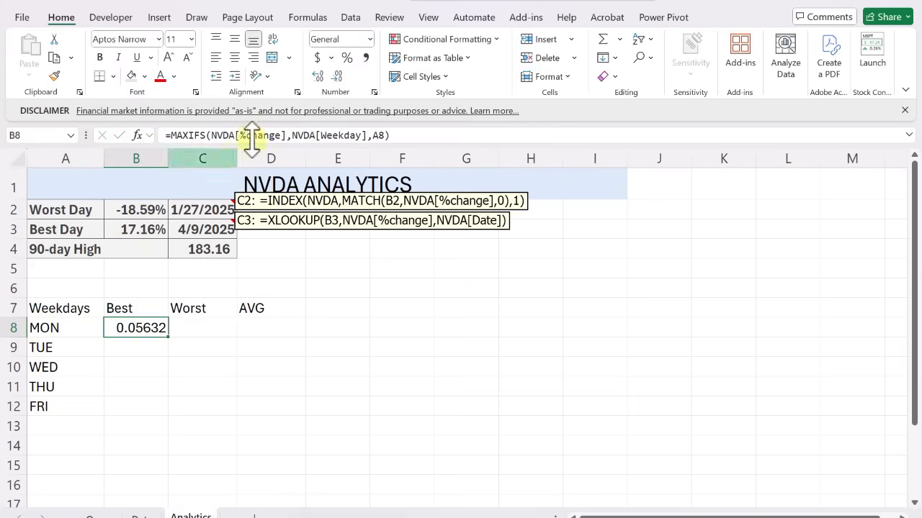
left_click(347, 58)
left_click(317, 76)
left_click(318, 75)
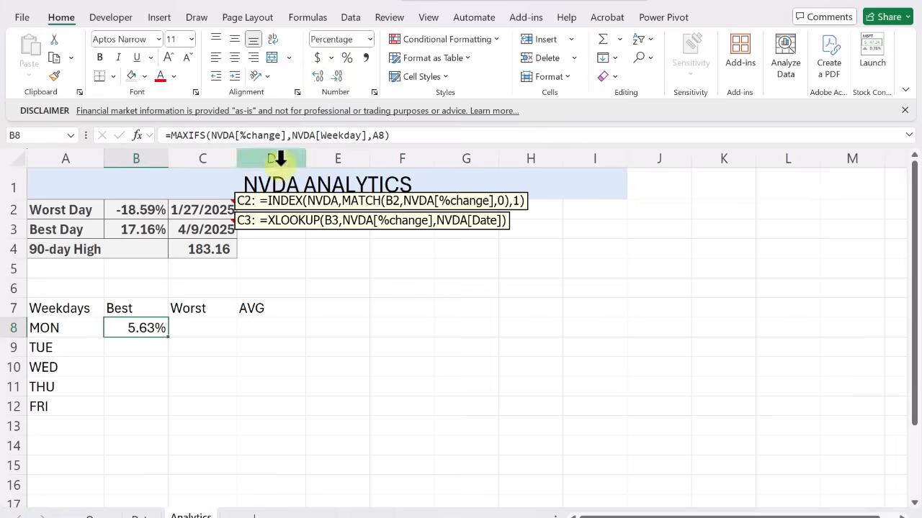
In C8, enter =MINIFS(NVDA[%change],NVDA[Weekday],A8) and format the cell as a percentage with two decimals
left_click(210, 325)
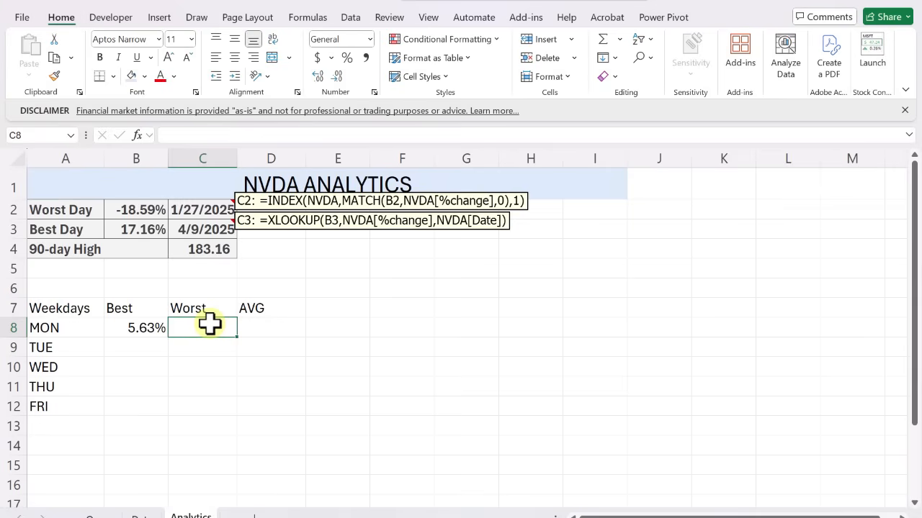
type("=minifs")
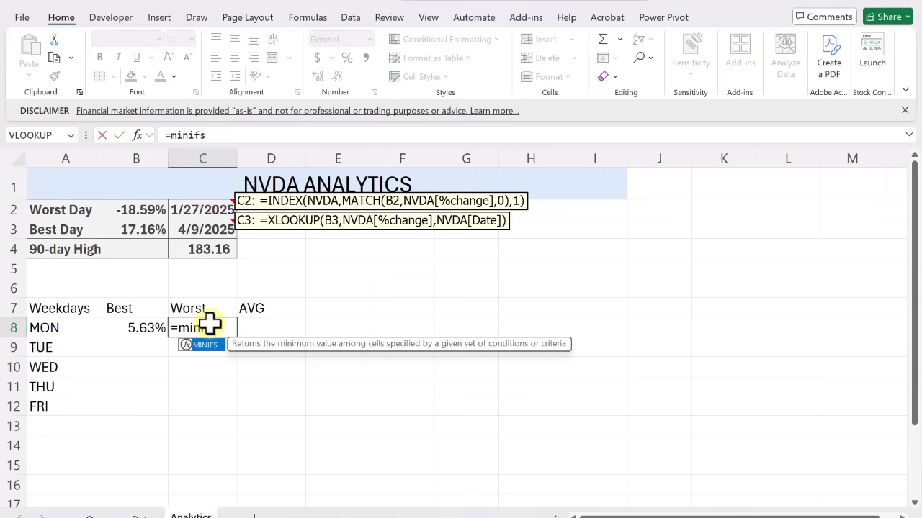
type("(")
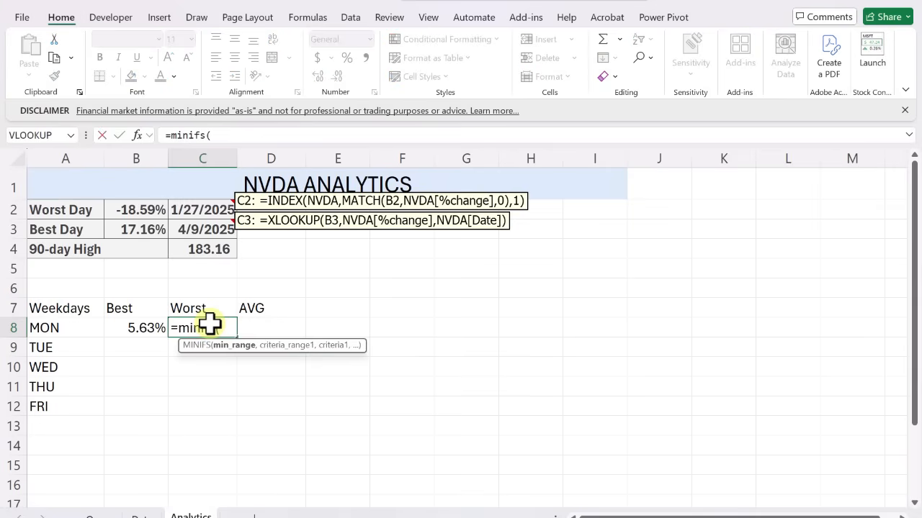
type("nvd")
key("BackSpace")
type("vda[%change],")
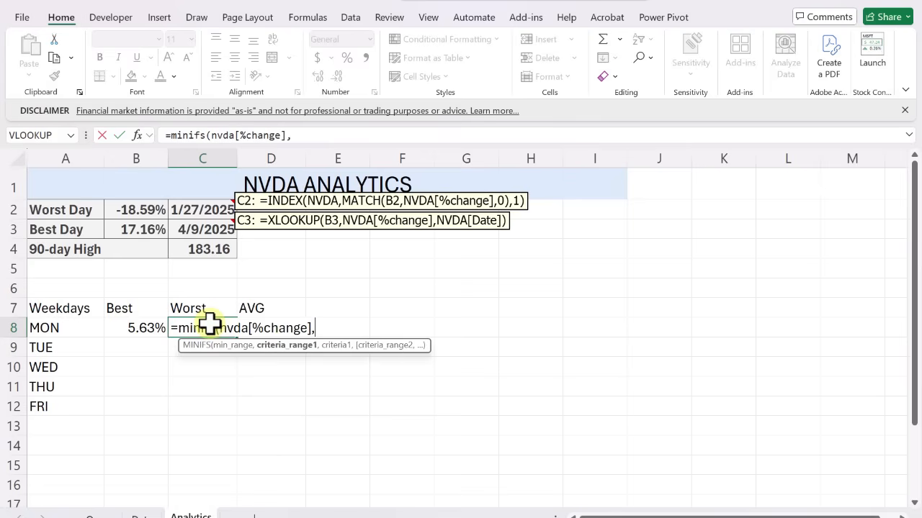
type("nvda[Weekday],")
key("Left")
key("Left")
type(")")
key("ctrl+Return")
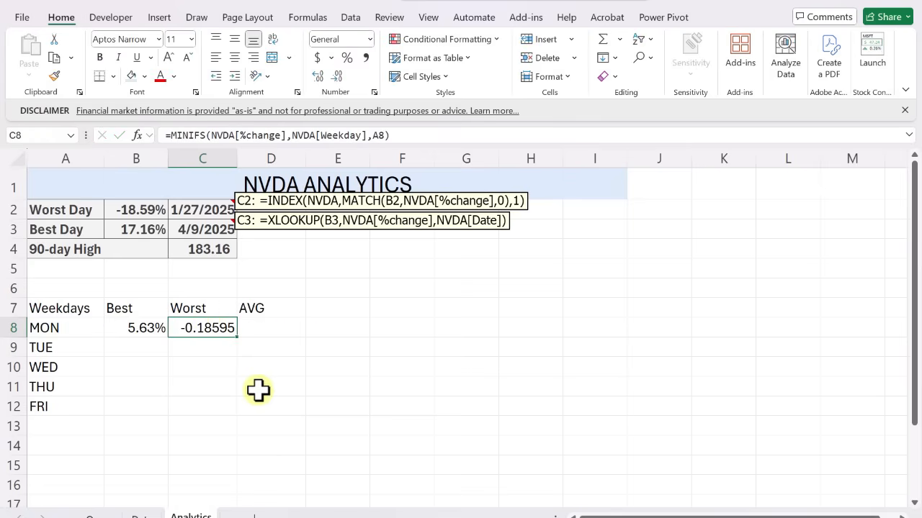
left_click(346, 58)
In D8, enter =AVERAGEIFS(NVDA[%change],NVDA[Weekday],A8) for Monday's average change
left_click(279, 332)
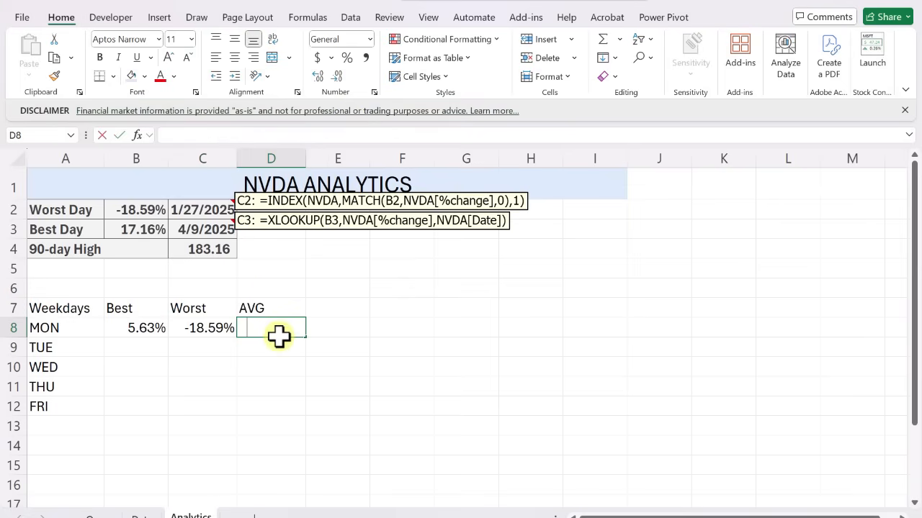
type("=")
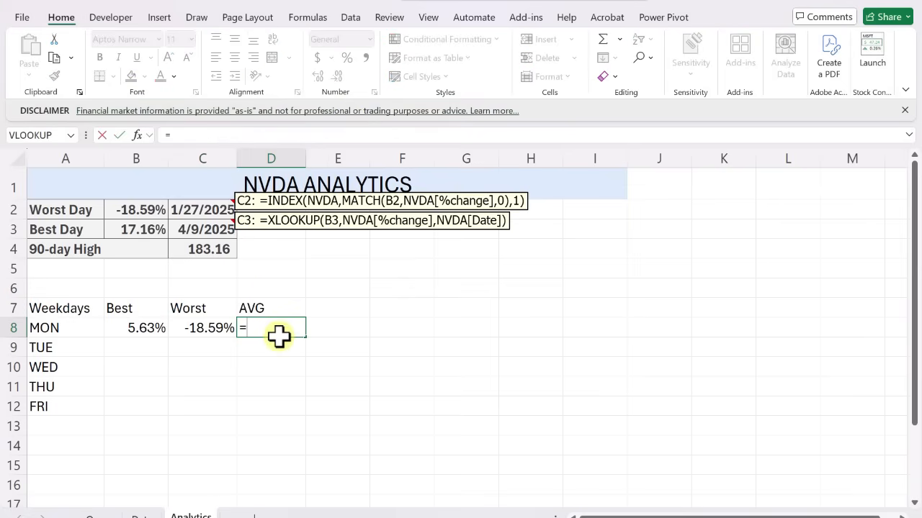
type("average")
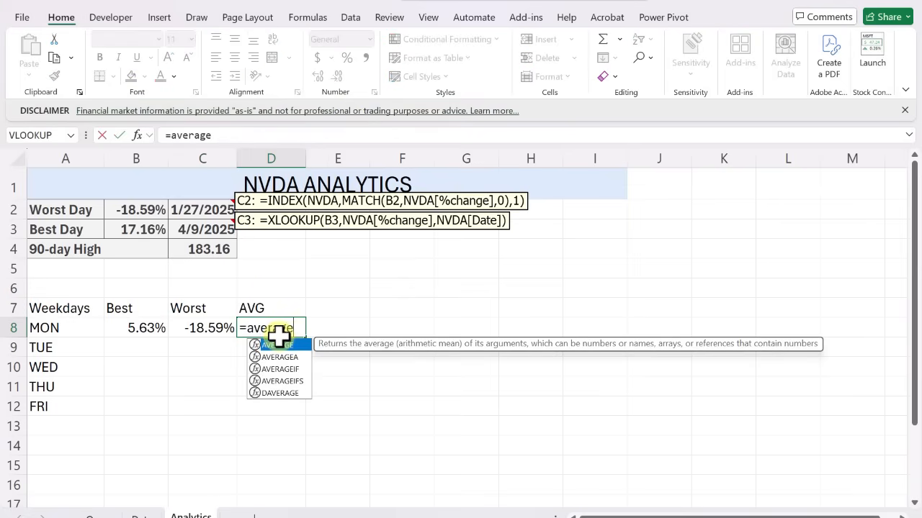
type("if")
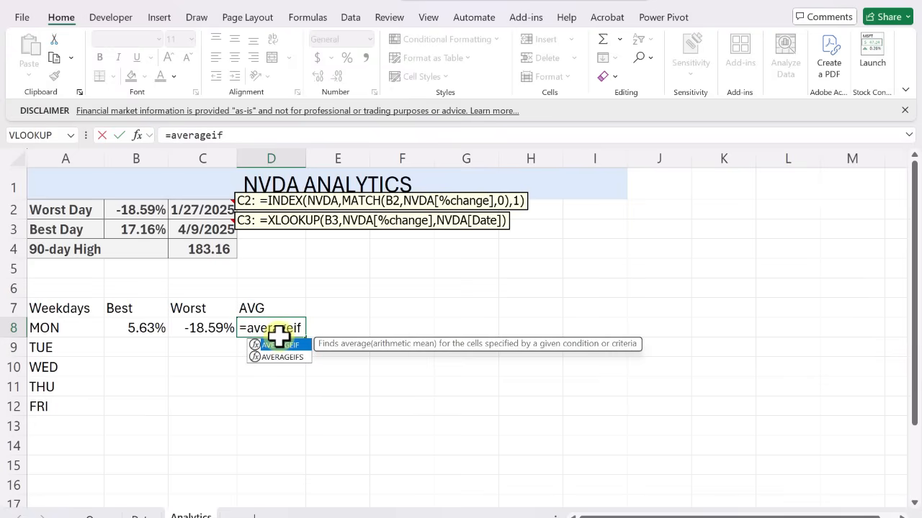
type("(")
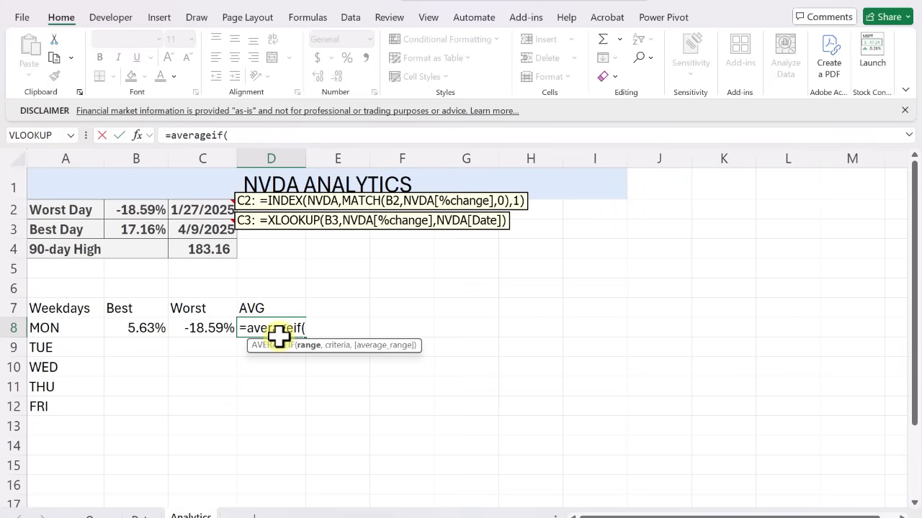
key("BackSpace")
key("BackSpace")
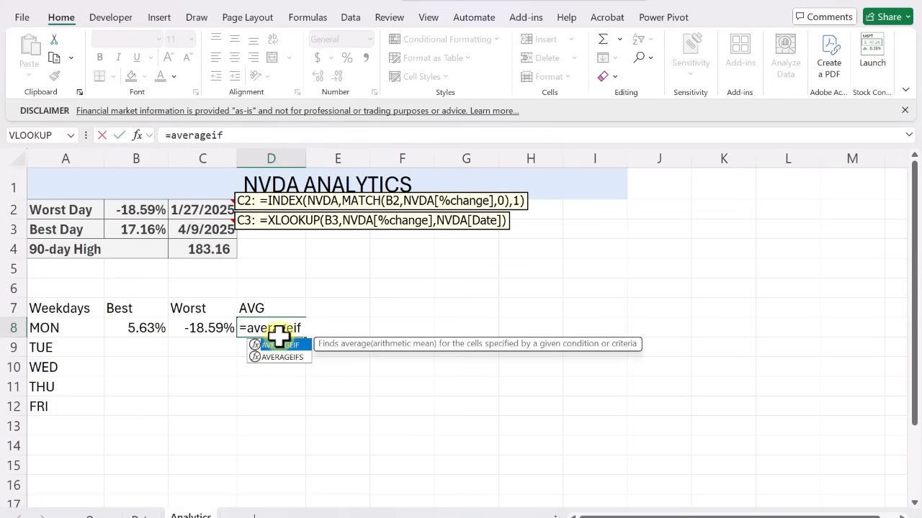
type("s(")
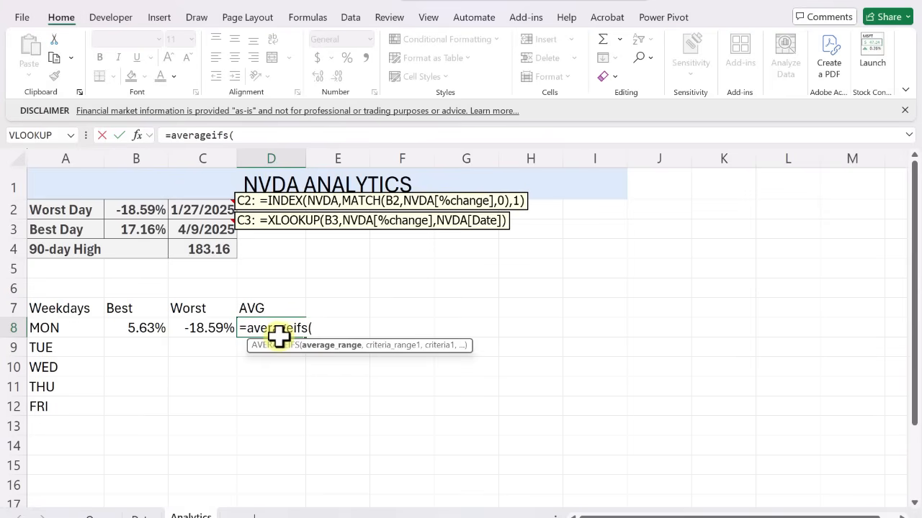
type("nvda[%change],nvda[Weekday],")
left_click(75, 329)
key("Return")
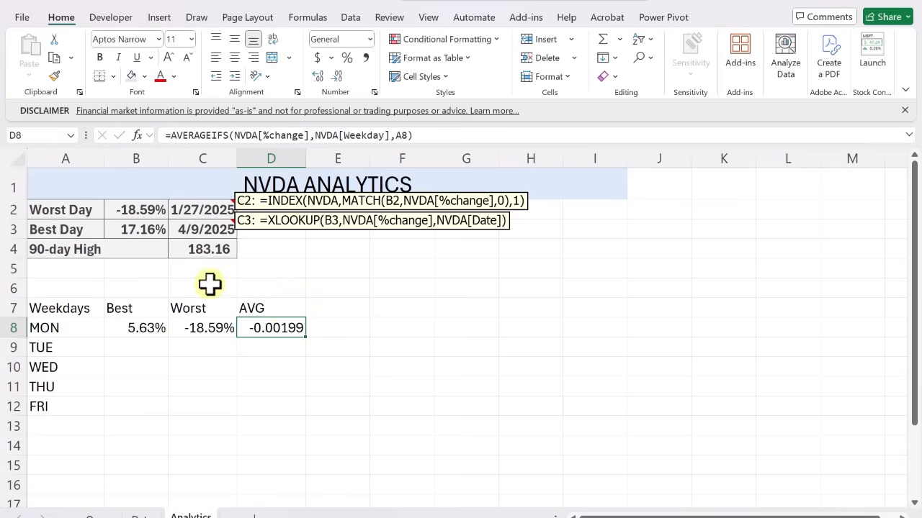
Format D8 as a percentage with two decimals and fill the formulas in B8:D8 down to row 12
left_click(345, 59)
left_click(319, 78)
left_click(319, 78)
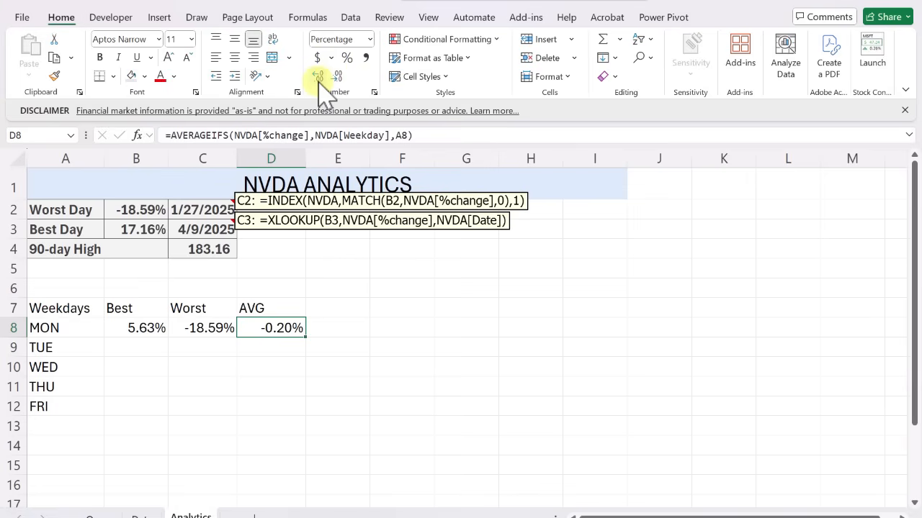
left_click_drag(137, 324, 267, 329)
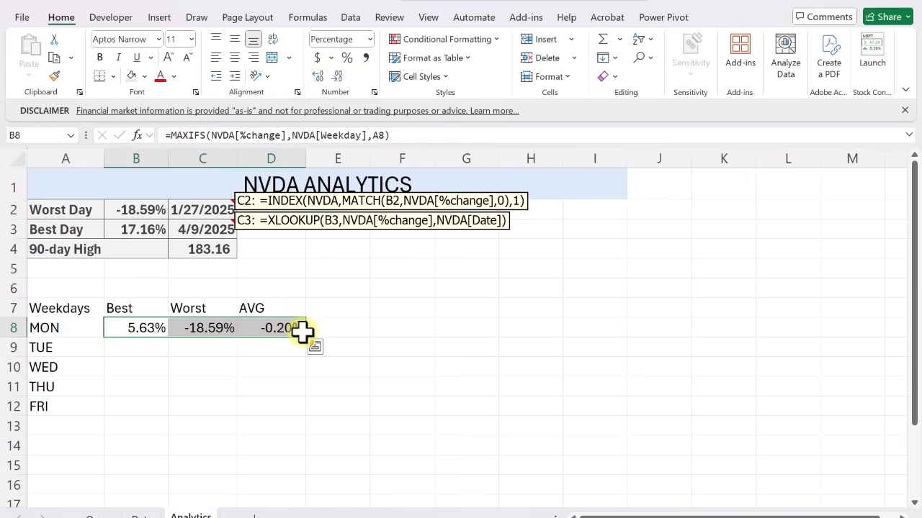
left_click_drag(307, 338, 300, 406)
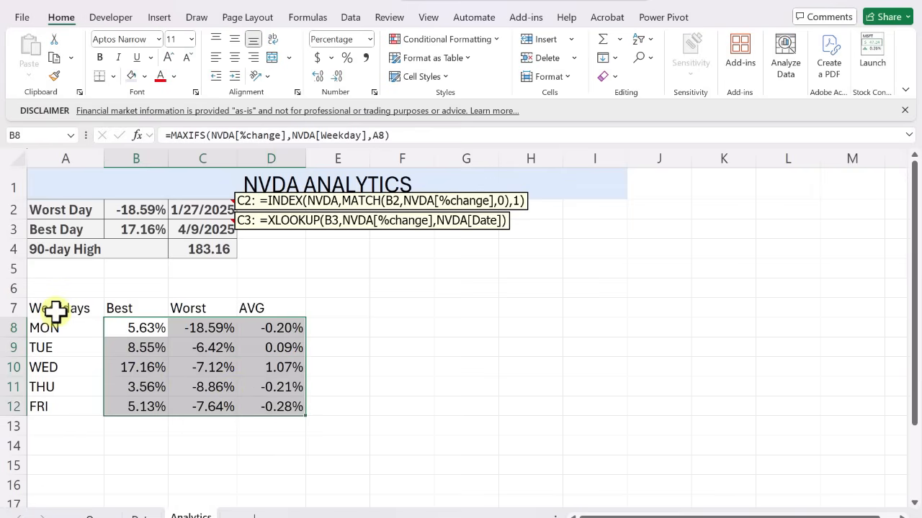
Convert the weekday range A7:D12 into a table with headers
left_click_drag(56, 311, 269, 401)
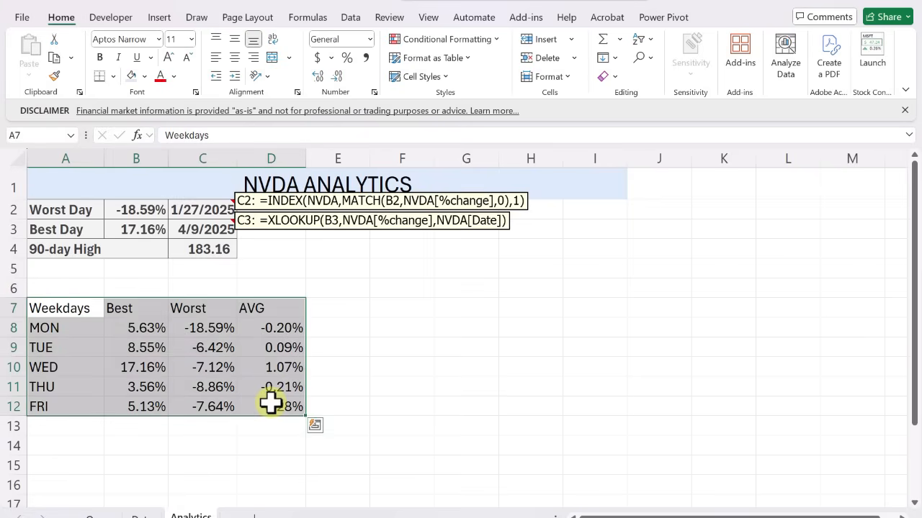
left_click(160, 19)
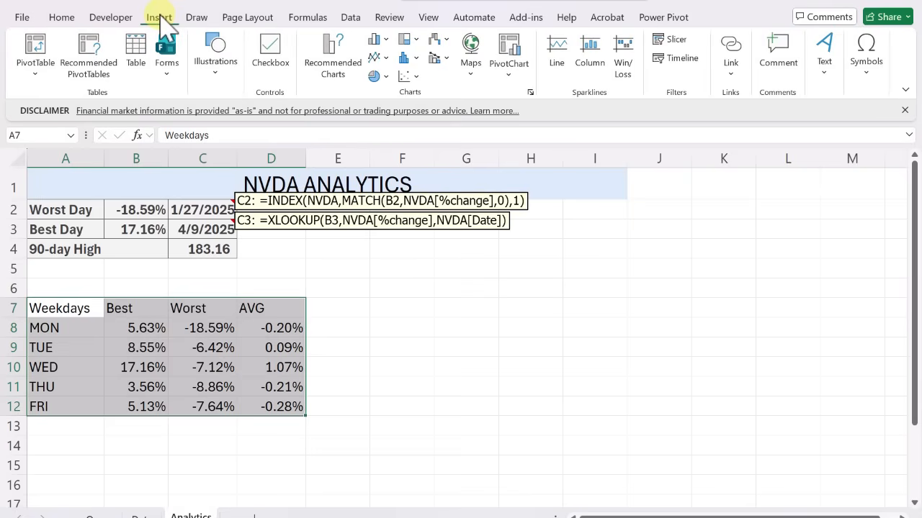
left_click(138, 52)
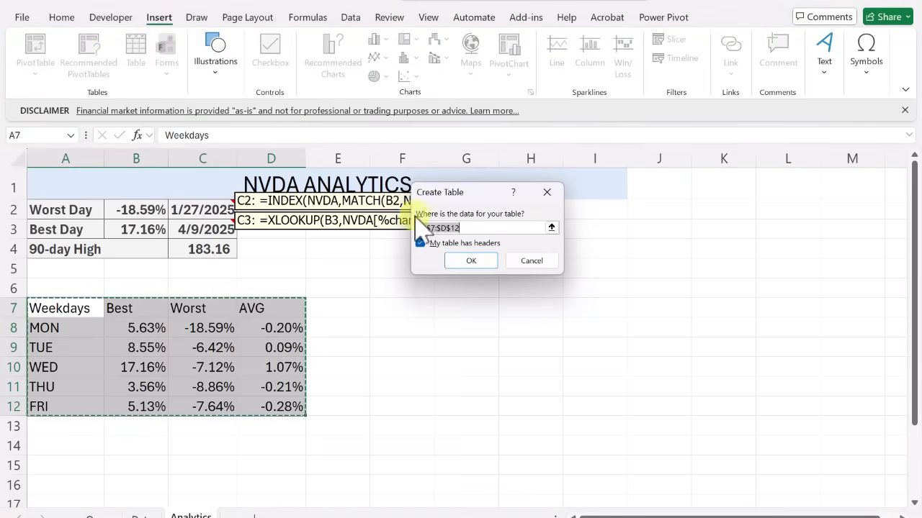
left_click(464, 259)
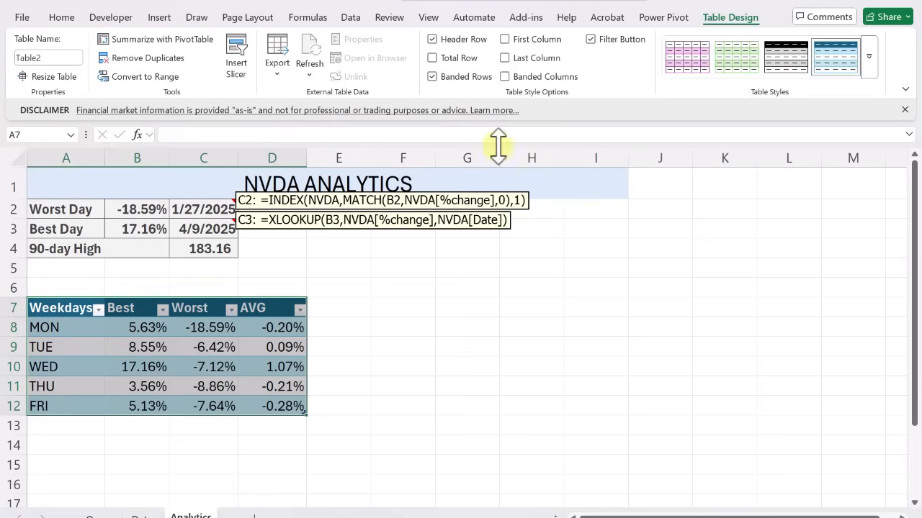
Remove the weekday table's filter buttons and apply the Medium table style with a black header and grey banded rows
left_click(589, 40)
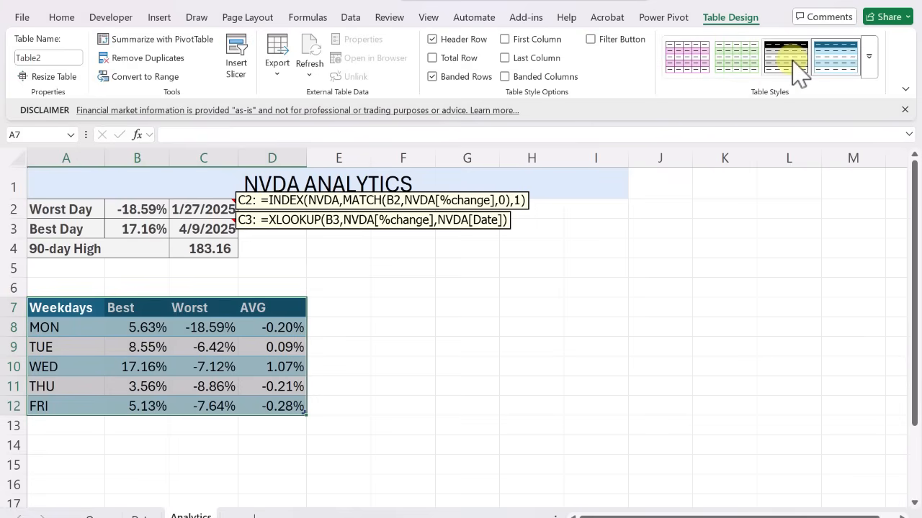
left_click(869, 57)
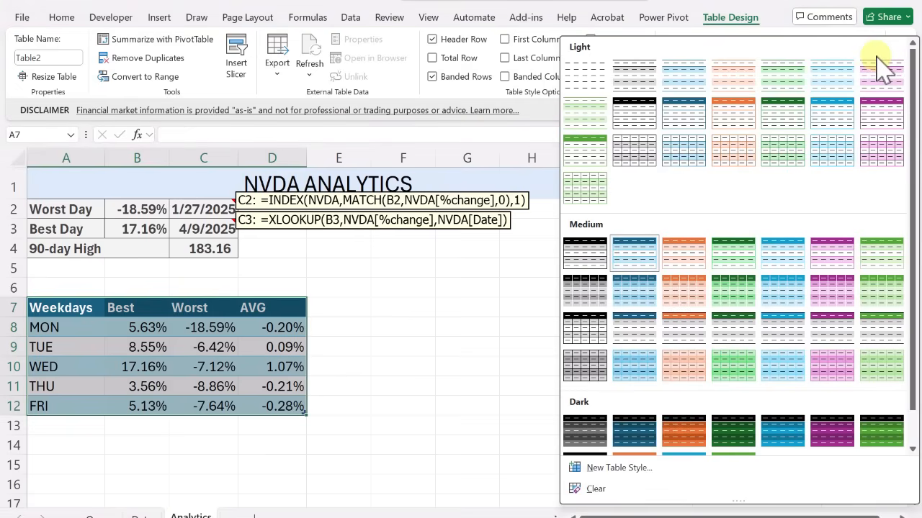
left_click(592, 262)
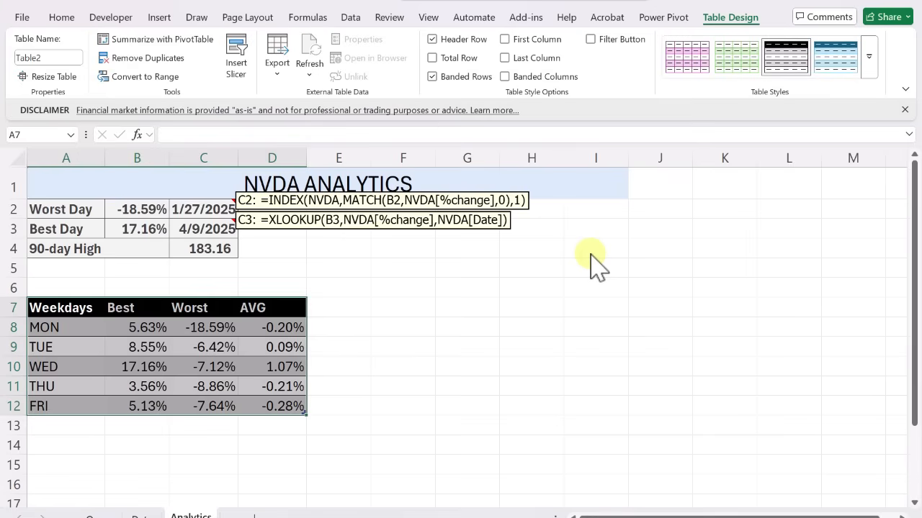
Title the weekday table "Overall Daily Performance" in row 6, merged and centered across A6:D6 with a light blue fill
left_click(92, 287)
type("Ov")
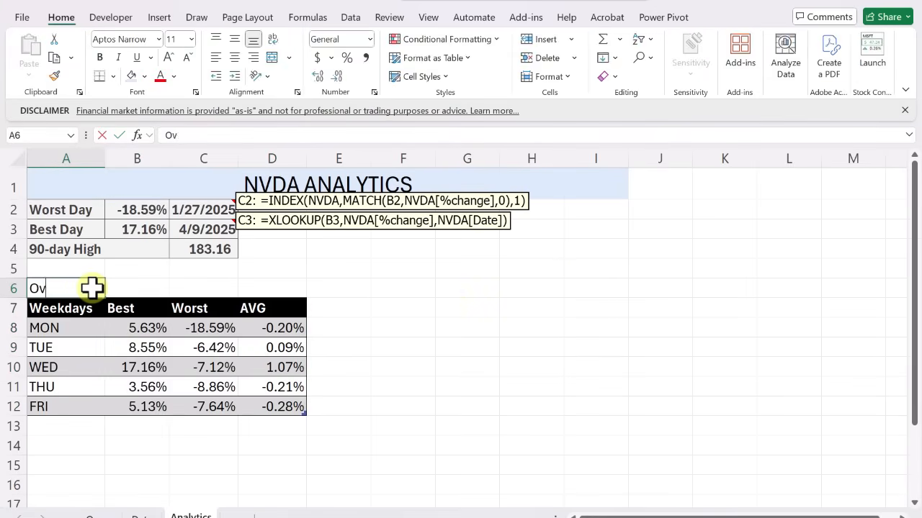
type("erall Daily Perfor")
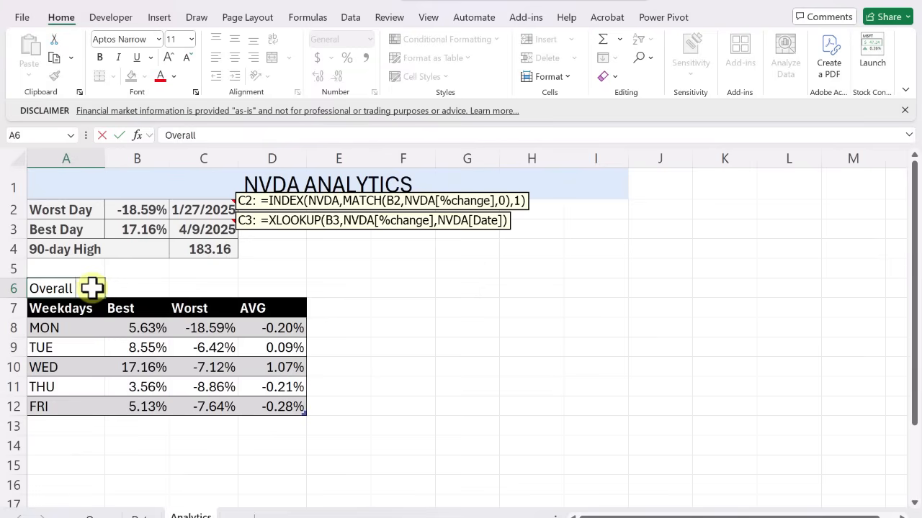
left_click(92, 288)
key("shift+Right")
key("shift+Right")
key("shift+Right")
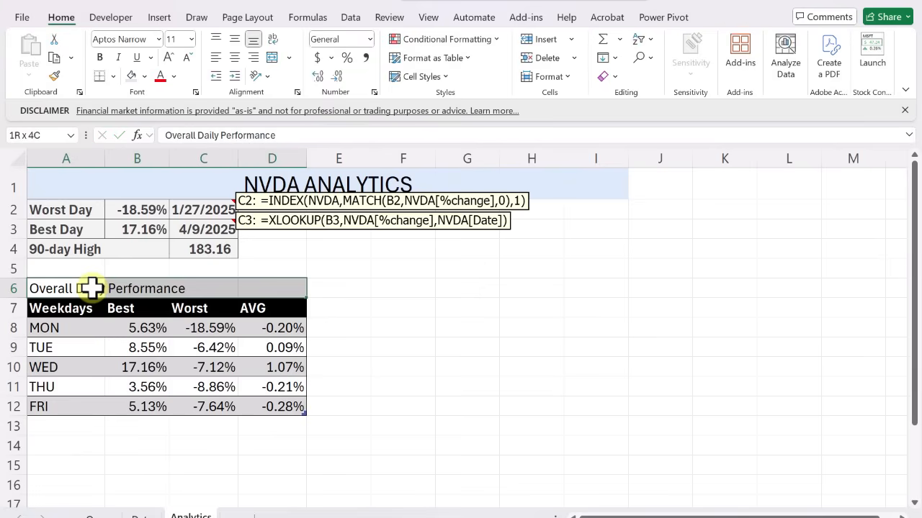
left_click(276, 58)
scroll(344, 360, "down", 2)
scroll(344, 360, "up", 1)
scroll(76, 246, "left", 1)
Copy the titled weekday table in A6:D12 and paste the duplicate at A14
left_click(64, 244)
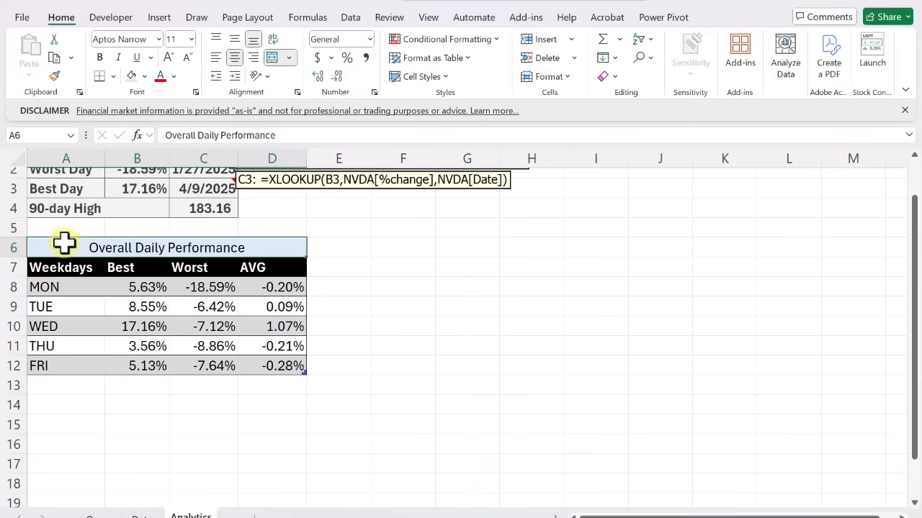
key("shift+Down")
key("shift+Down")
key("shift+Down")
key("shift+Down")
key("shift+Down")
key("shift+Down")
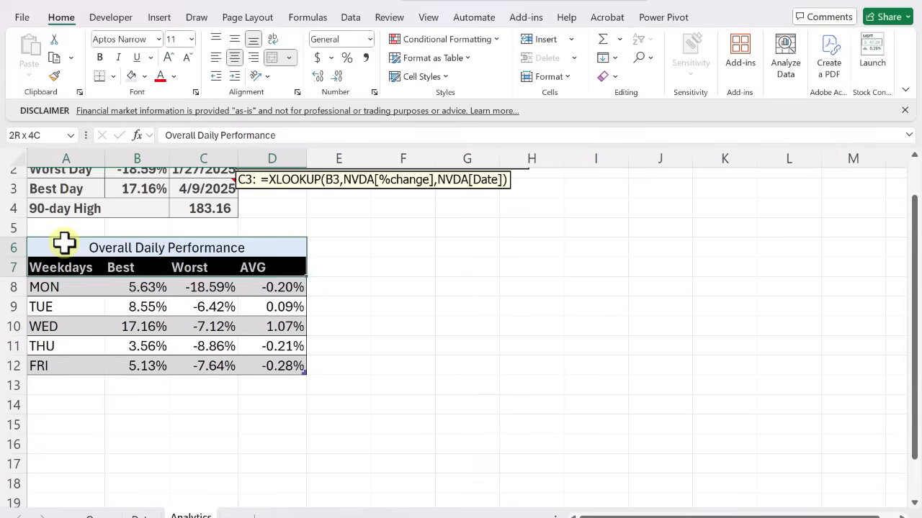
key("ctrl+c")
key("Down")
key("Down")
key("Down")
key("Down")
key("Down")
key("Down")
key("Down")
key("Down")
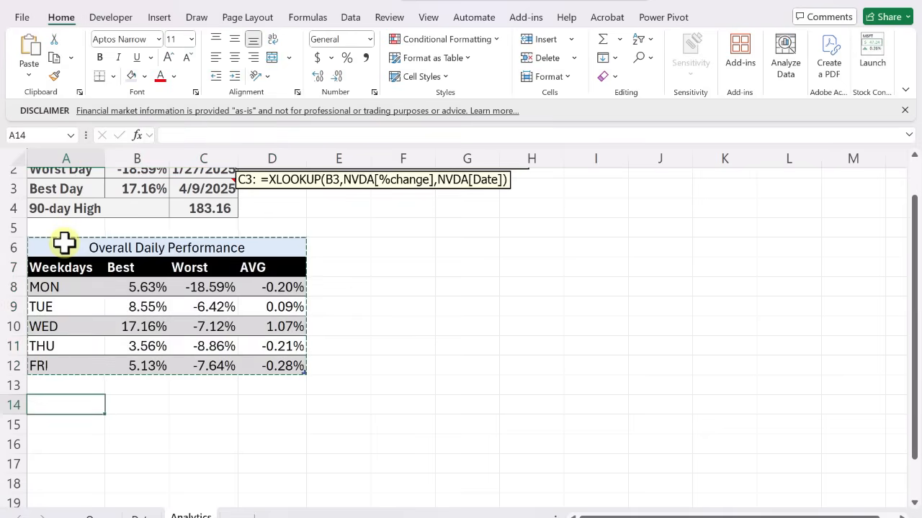
key("ctrl+v")
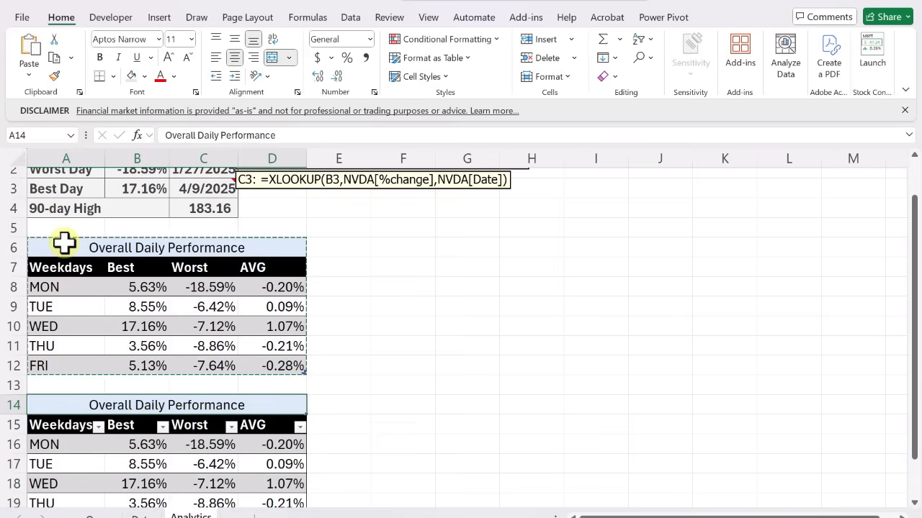
Change the duplicate table's title in A14 to "2024 Daily Performance"
key("F2")
key("ctrl+Left")
key("ctrl+Left")
key("BackSpace")
key("BackSpace")
key("BackSpace")
key("BackSpace")
key("BackSpace")
key("BackSpace")
key("BackSpace")
key("BackSpace")
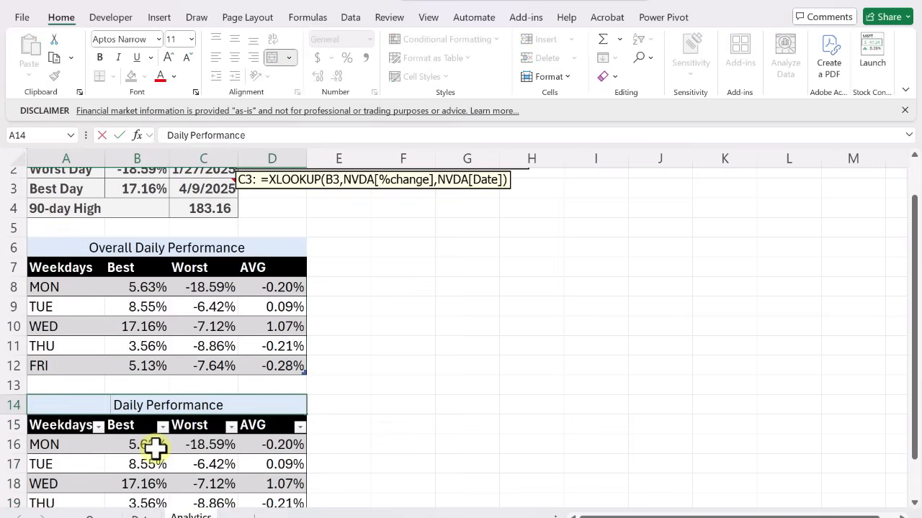
type("2024")
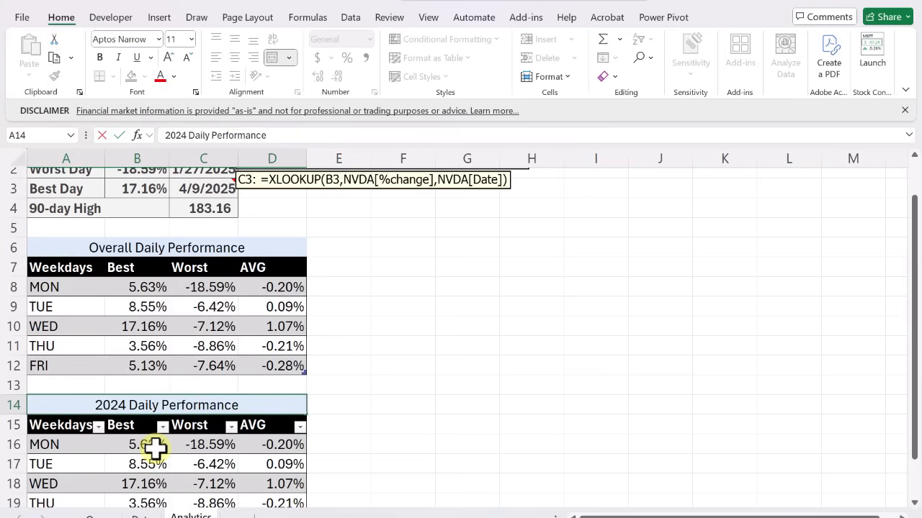
key("Return")
Enter the label "Trading Days 2024" in A13, the row between the two weekday tables
key("Down")
key("Down")
key("Down")
key("Down")
key("Up")
key("Up")
key("Up")
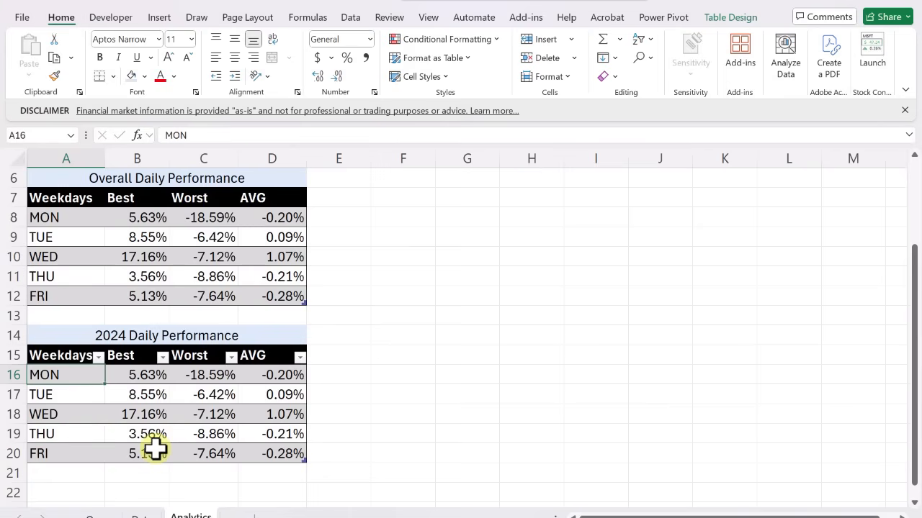
key("Up")
key("Up")
key("Right")
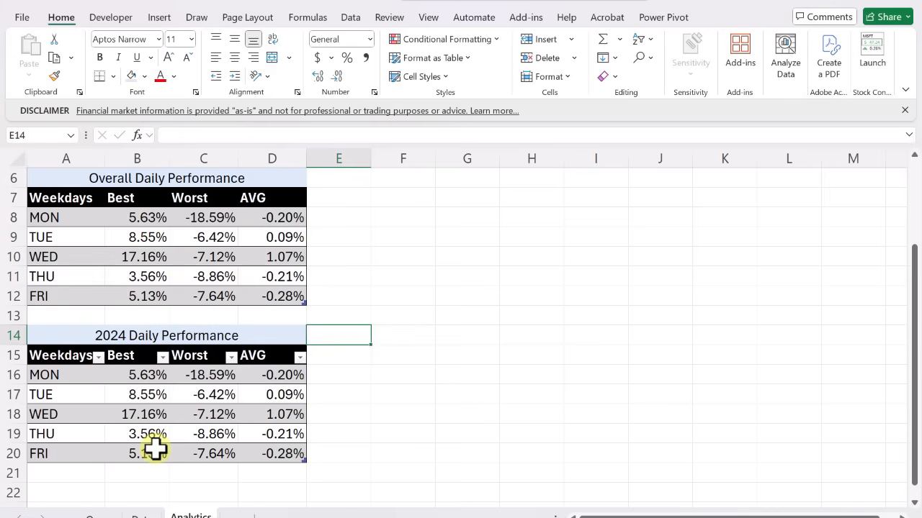
key("Up")
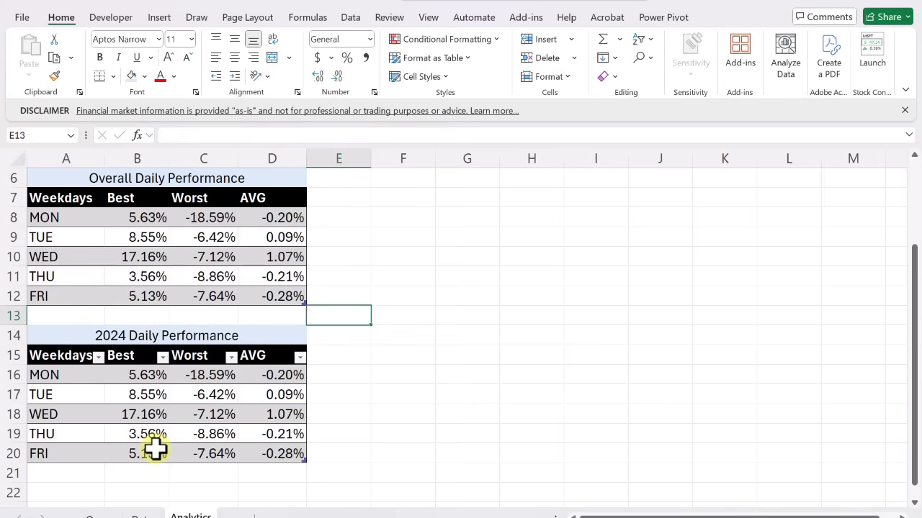
key("Left")
key("Left")
key("Left")
key("Left")
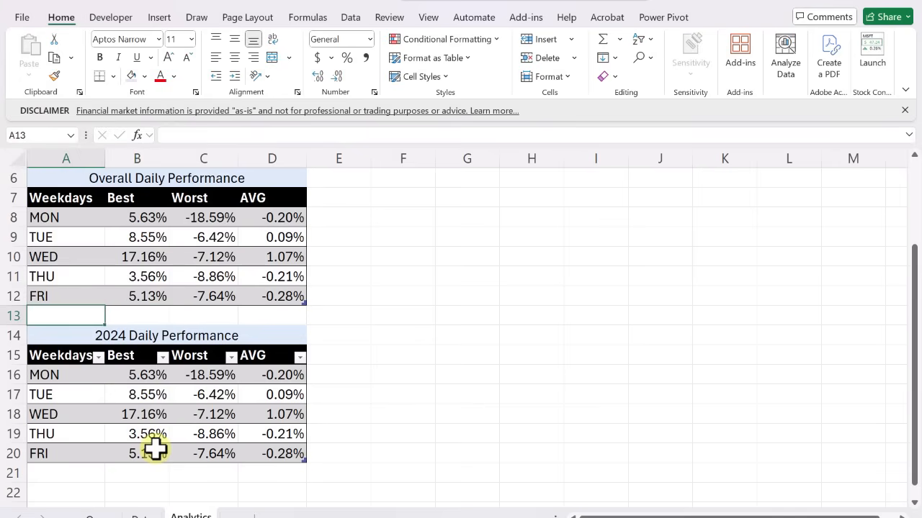
key("ctrl+v")
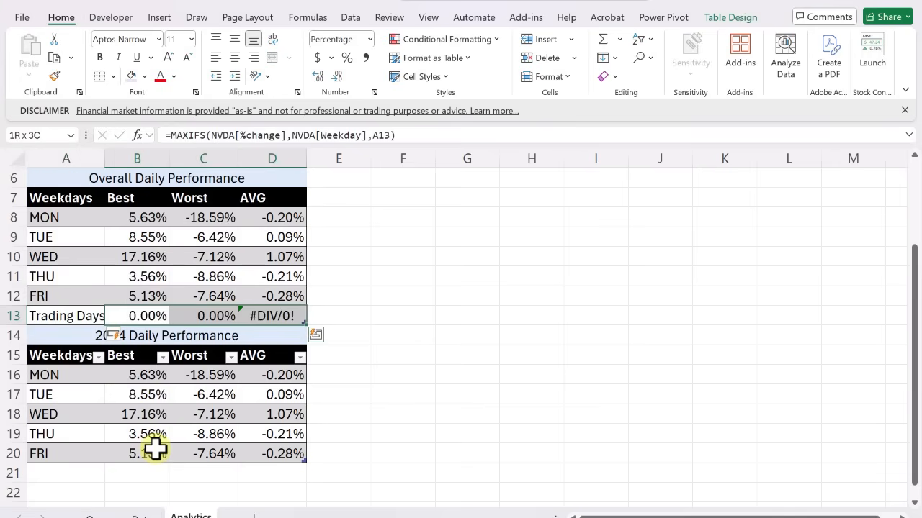
Clear the automatically filled formulas from B13:D13 beside the "Trading Days 2024" label
key("BackSpace")
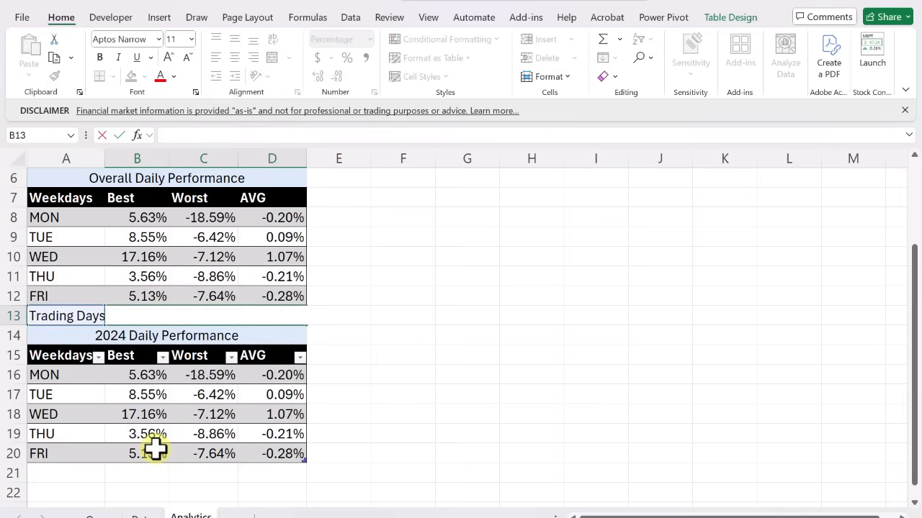
key("Up")
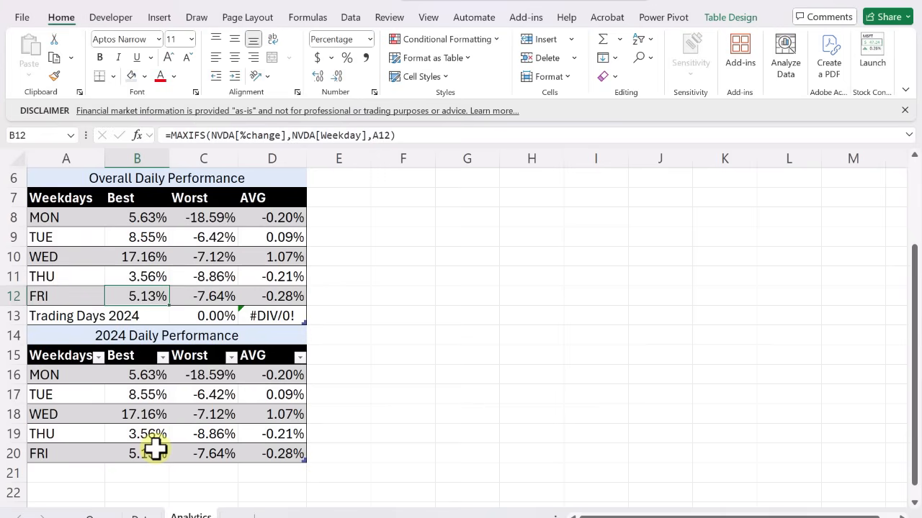
key("Down")
key("Right")
key("Delete")
key("Right")
key("Delete")
key("Up")
key("Up")
key("Up")
key("Up")
key("Up")
key("Up")
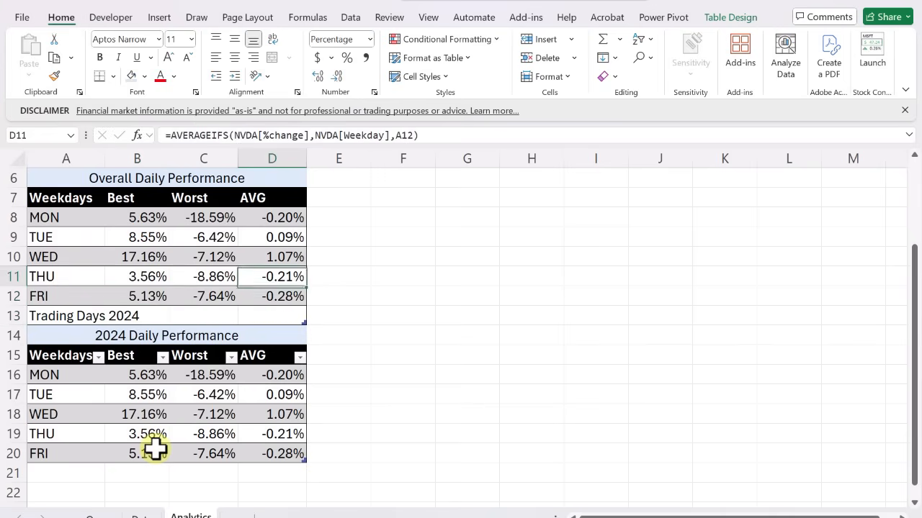
Convert the Overall Daily Performance table back to a normal range
key("Left")
key("Left")
key("Left")
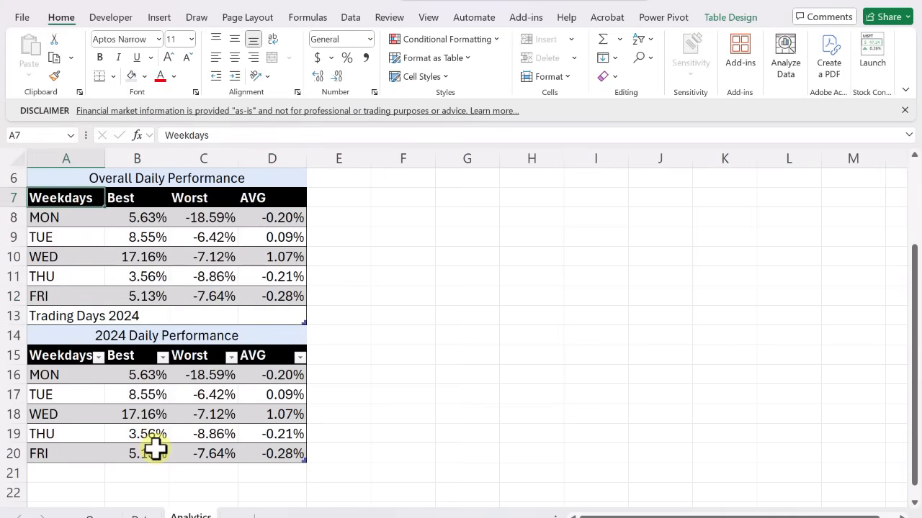
key("shift+Right")
key("shift+Right")
key("shift+Right")
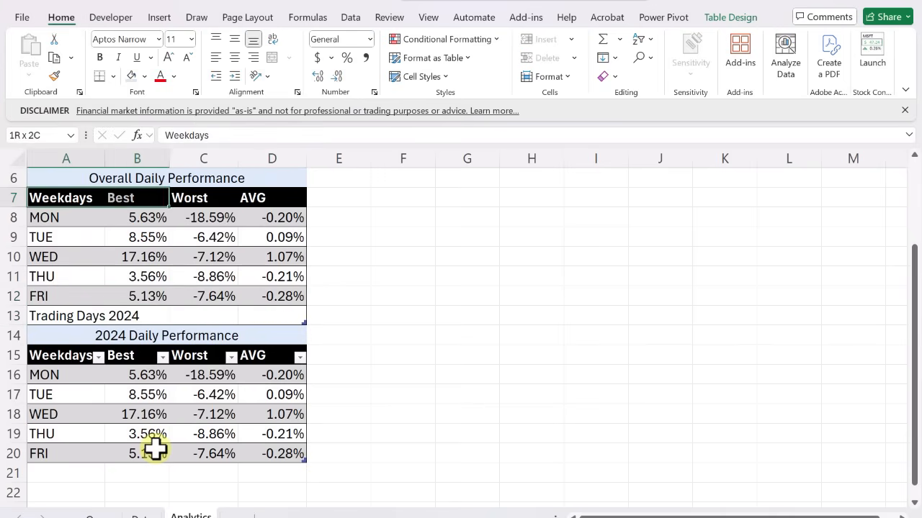
key("ctrl+shift+Down")
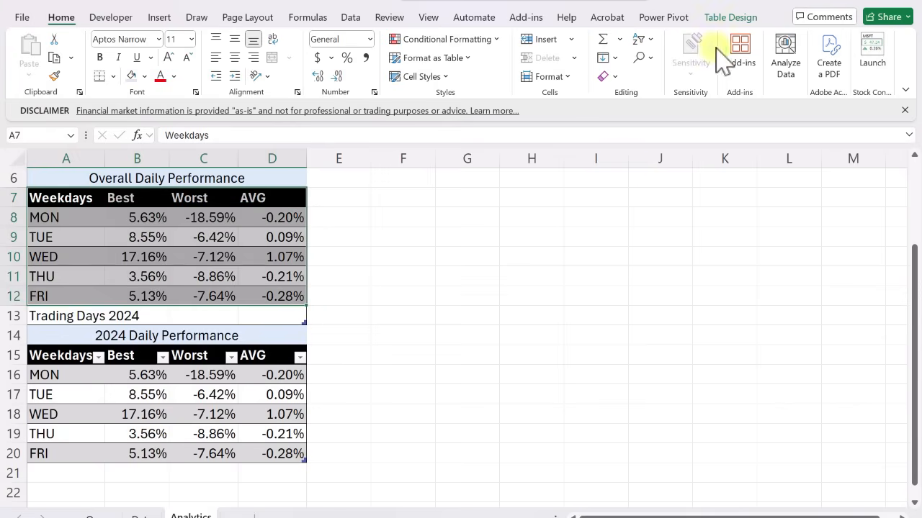
left_click(728, 17)
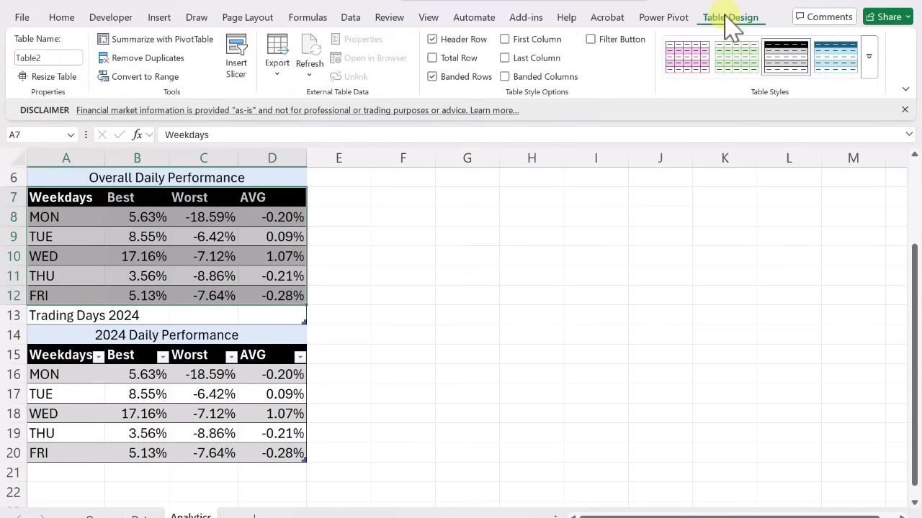
left_click(156, 72)
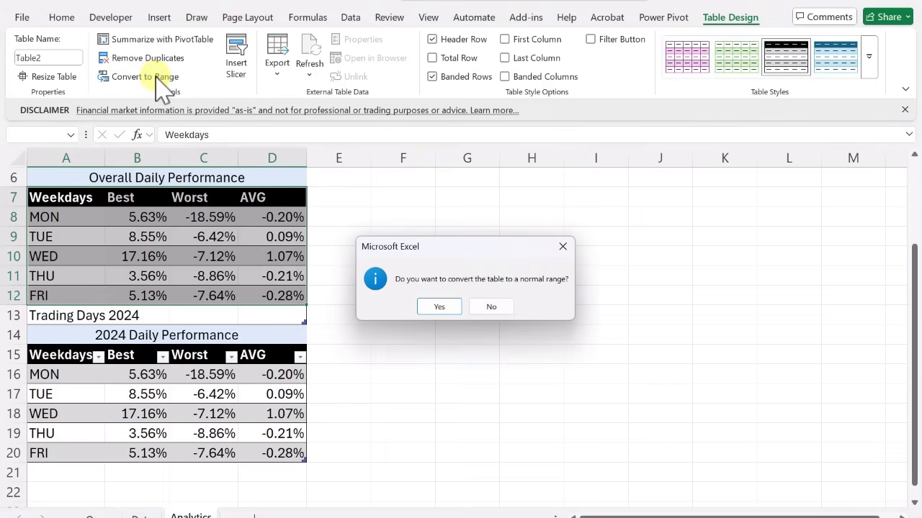
left_click(440, 307)
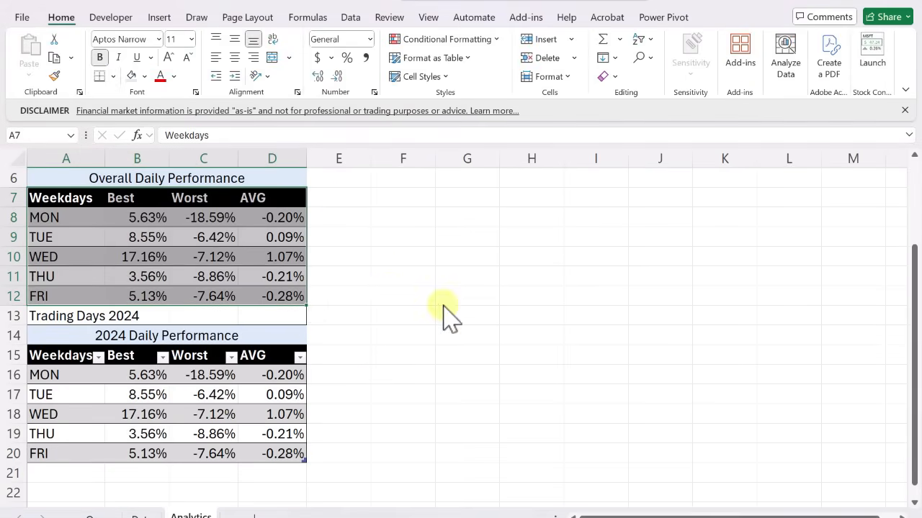
left_click(354, 247)
key("ctrl+Home")
scroll(352, 248, "down", 1)
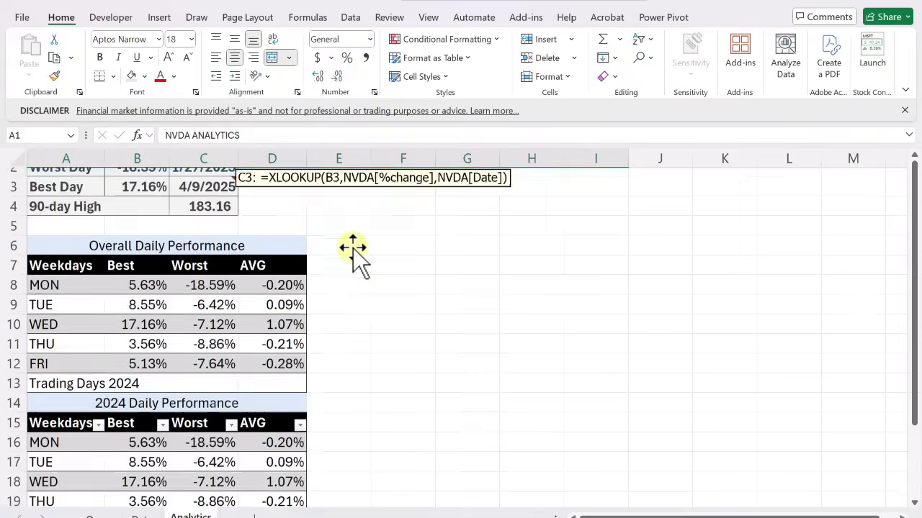
left_click(268, 286)
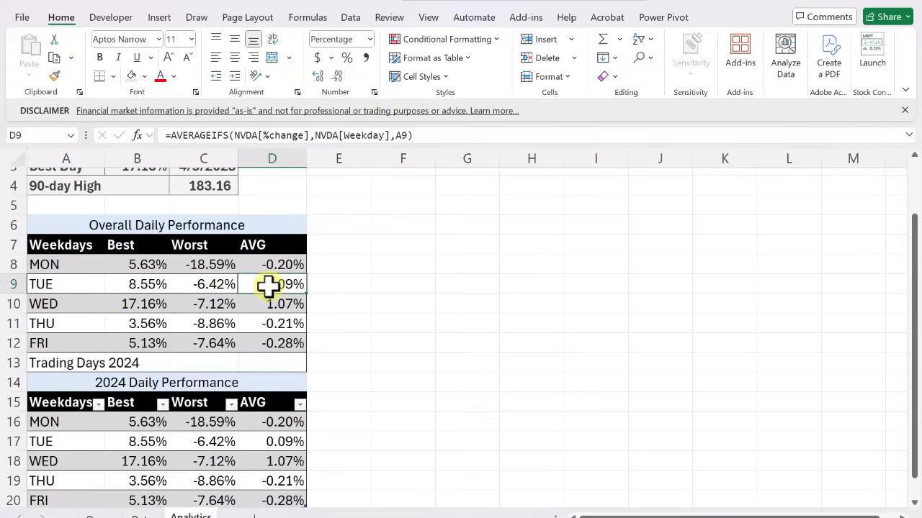
key("Down")
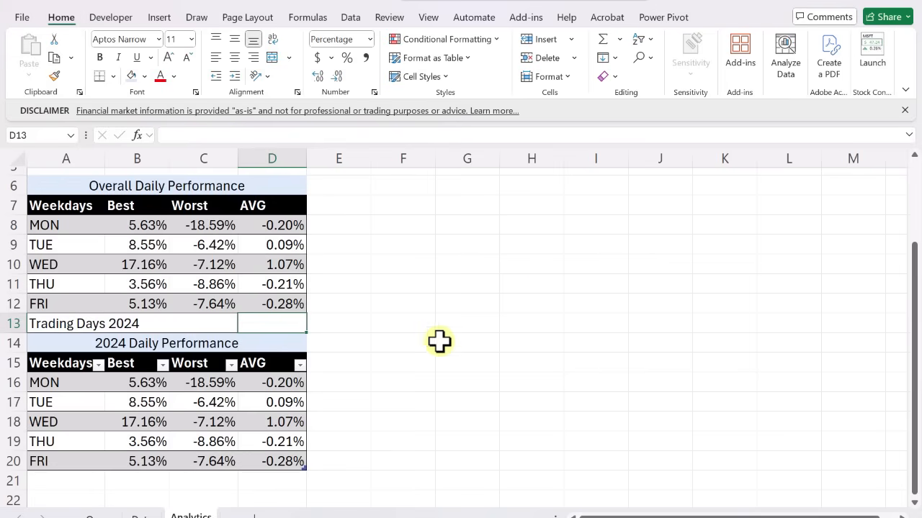
In H10, enter =YEAR(NVDA[Date])=2024 to test which trading dates fall in 2024, accepting the corrected formula
left_click(540, 267)
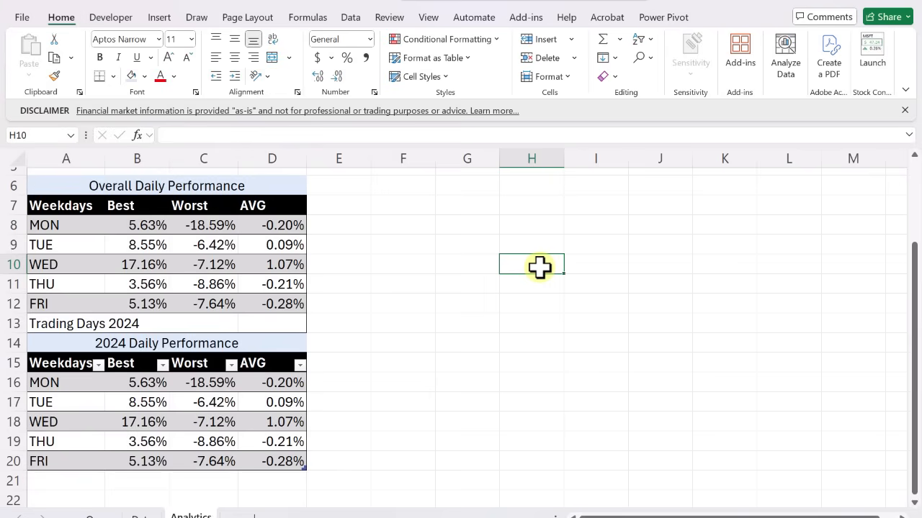
type("=")
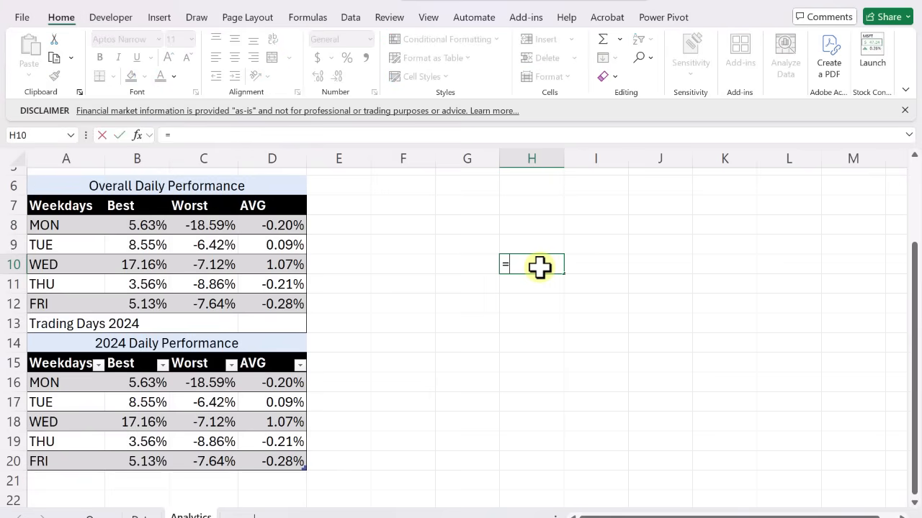
type("nvda")
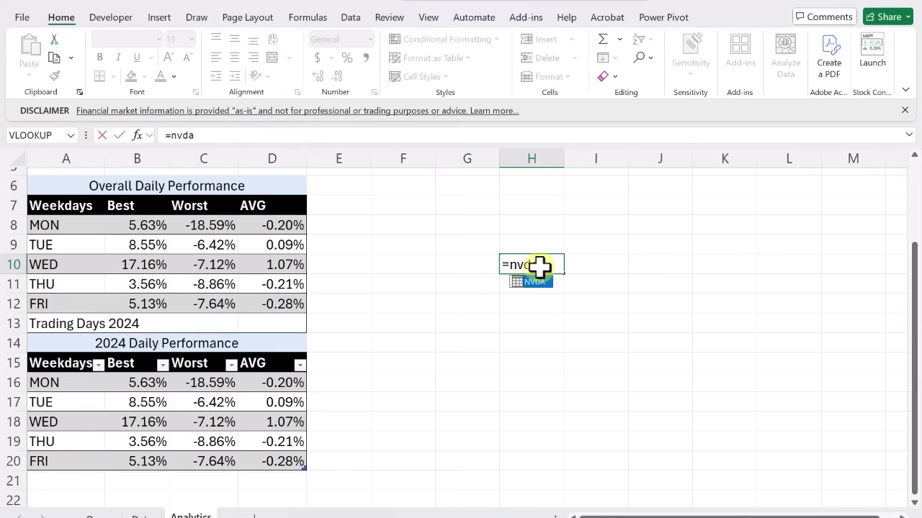
type("[")
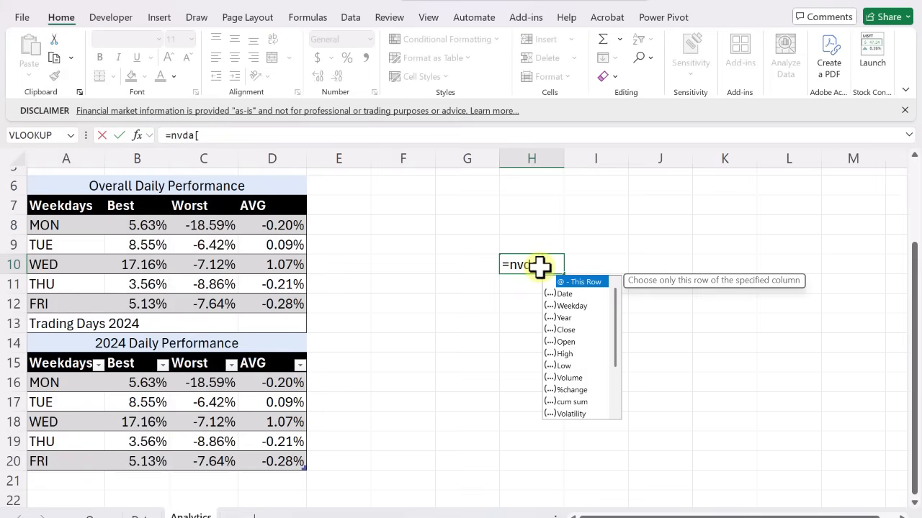
type("date]")
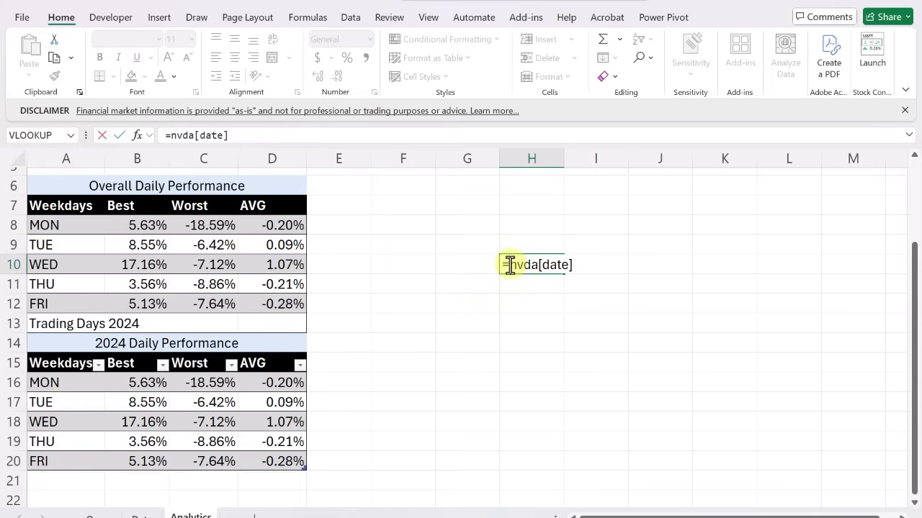
left_click(509, 265)
type("Year(")
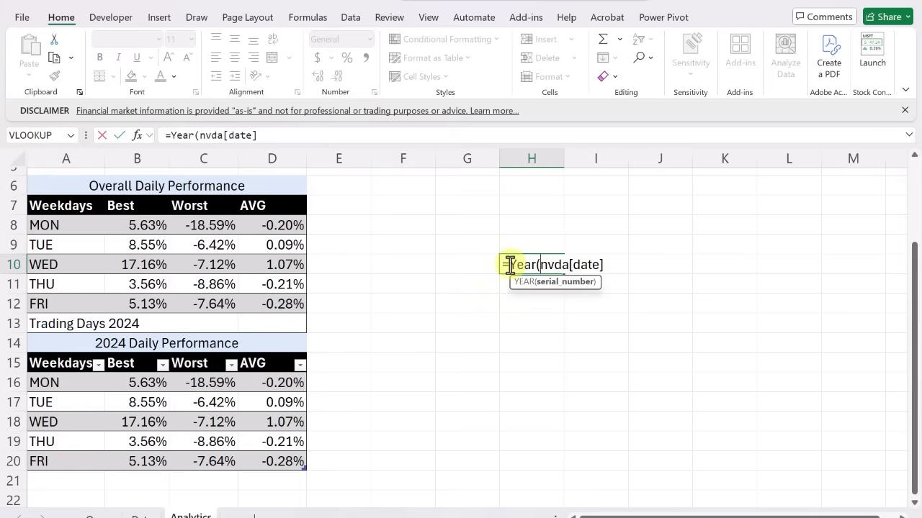
left_click(605, 265)
type(")=")
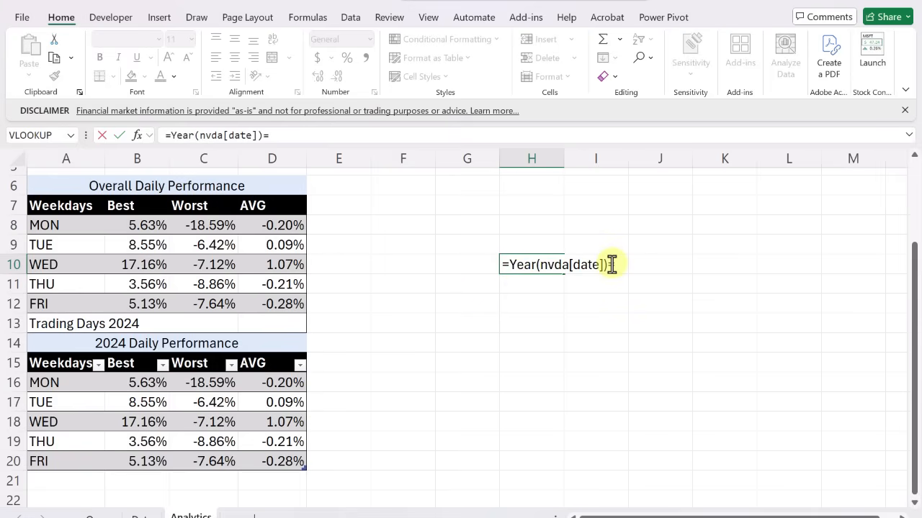
type("2024)")
key("Return")
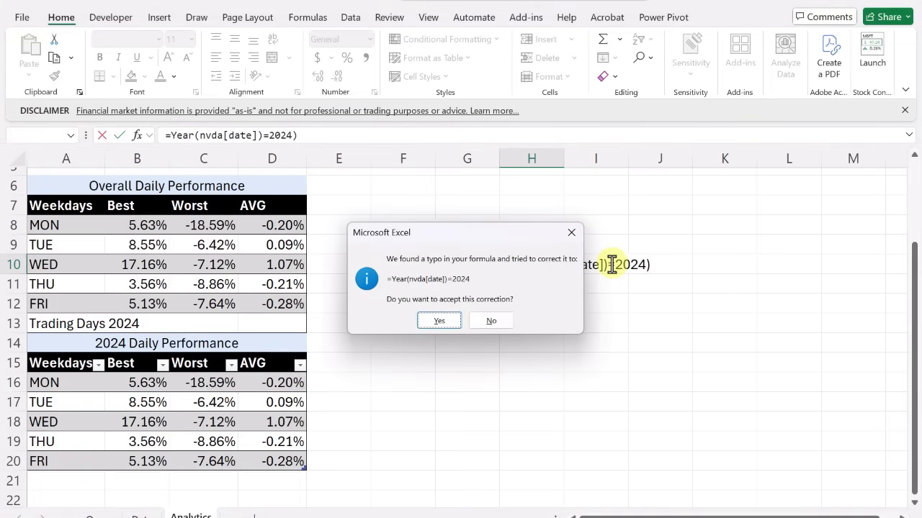
key("Return")
Examine the spilled TRUE/FALSE results below H10 for the 2024 date test
left_click(531, 266)
key("ctrl+Down")
key("Up")
key("Up")
key("Up")
key("Up")
key("Up")
key("Up")
key("Up")
key("Up")
key("Up")
key("Up")
key("Up")
key("Up")
key("Up")
key("Up")
key("Up")
key("Up")
key("Up")
key("Up")
key("Up")
key("Up")
key("Up")
key("Up")
key("Up")
key("Up")
key("Up")
key("Up")
key("Up")
key("Up")
key("Up")
key("Up")
key("Up")
key("Up")
key("Up")
key("Up")
key("Down")
Edit the H10 test formula to =--(YEAR(NVDA[Date])=2024) so the TRUE/FALSE values convert to ones and zeros
key("Up")
key("Up")
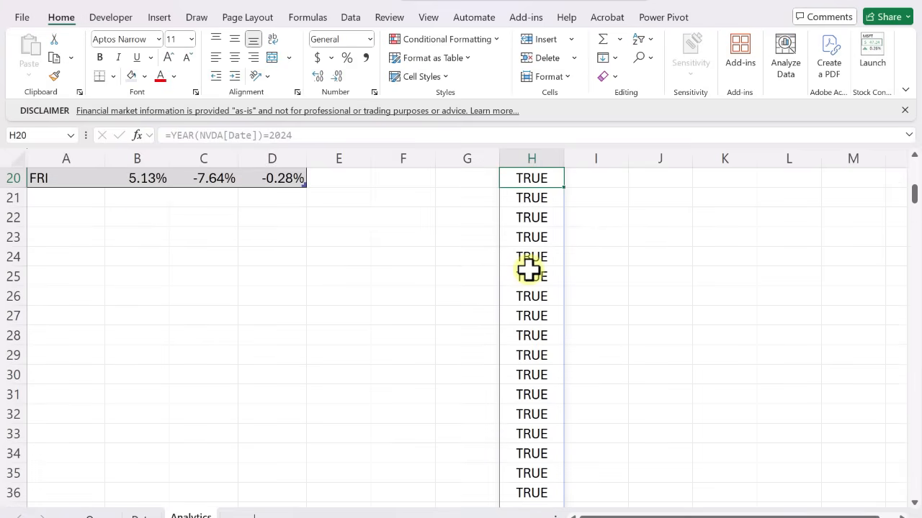
key("Up")
key("Up")
key("Up")
key("Up")
key("Up")
key("Up")
key("Up")
key("Up")
key("Up")
key("Up")
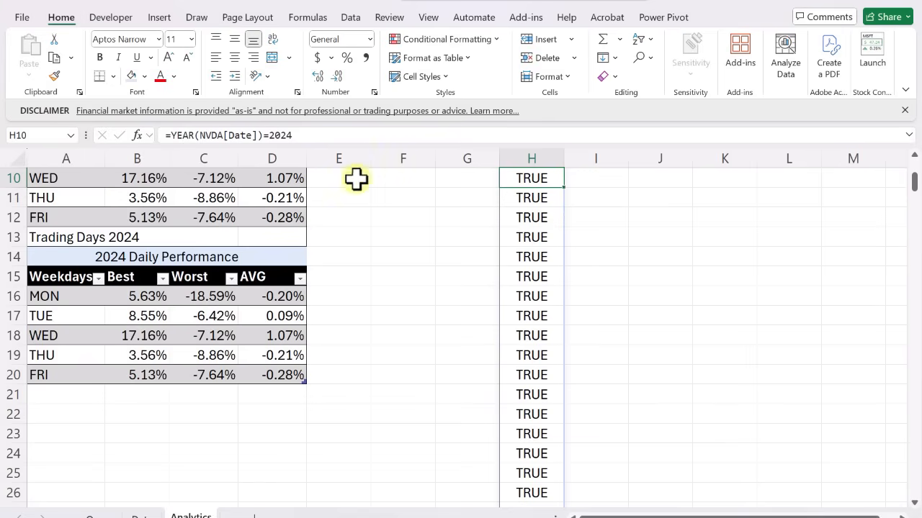
left_click(525, 200)
key("Up")
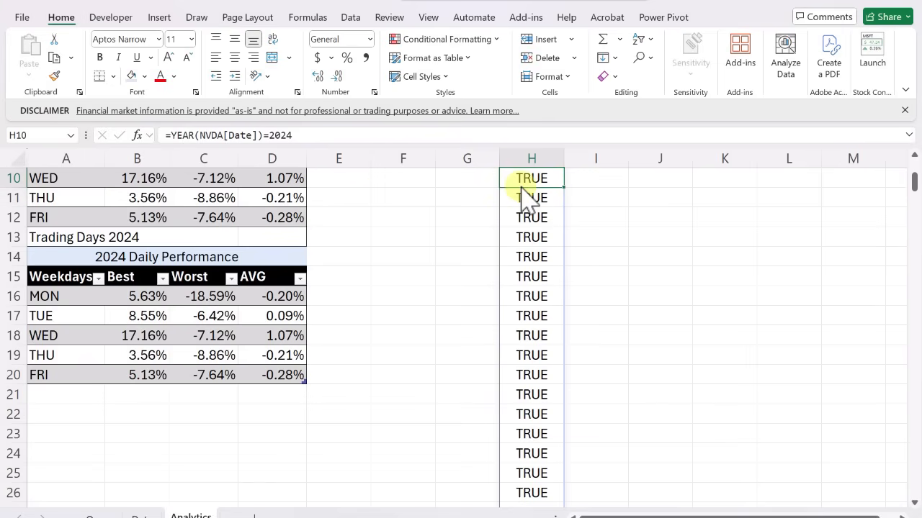
left_click(169, 136)
type("--(")
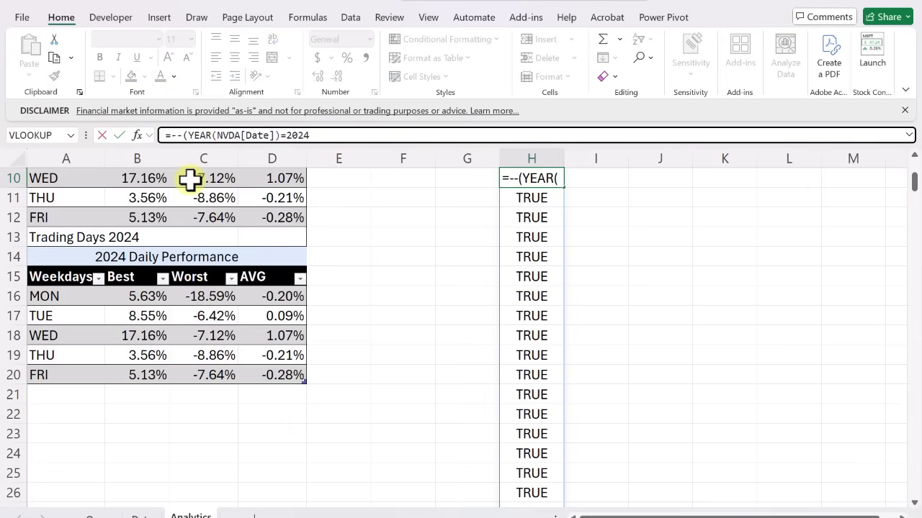
left_click(314, 136)
type(")")
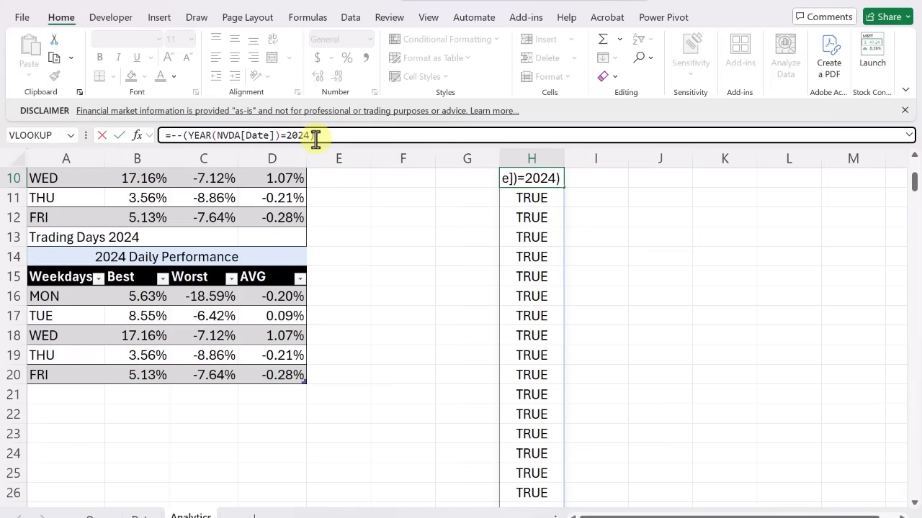
key("Return")
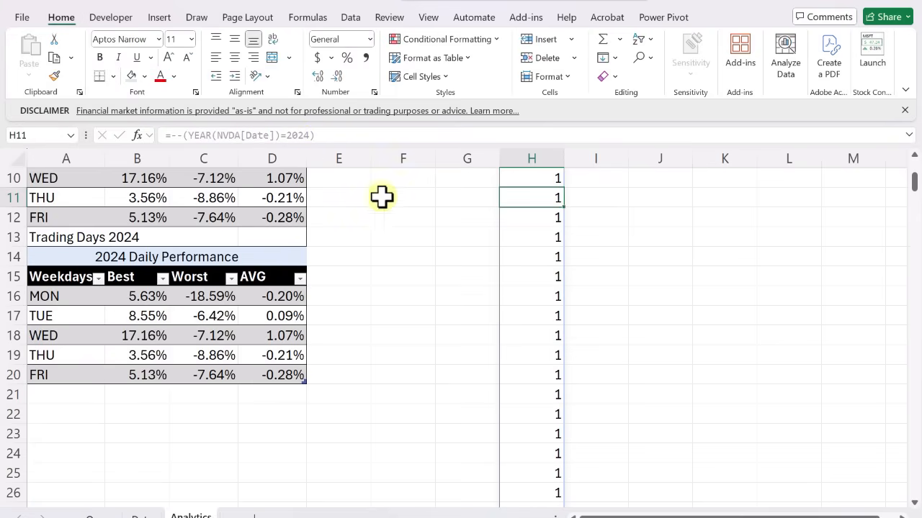
Review the spilled ones and zeros in column H and clear the test formula from H10
scroll(466, 262, "down", 3)
scroll(466, 261, "down", 12)
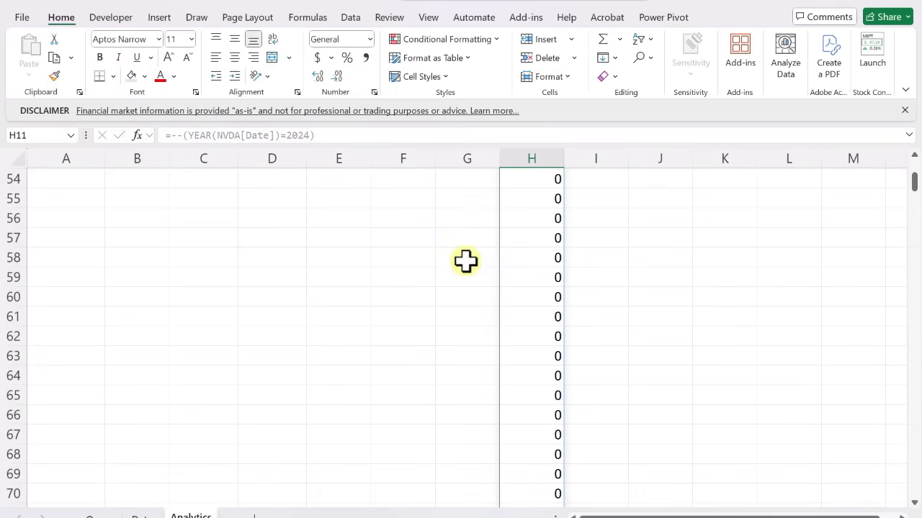
scroll(466, 262, "up", 18)
left_click(523, 367)
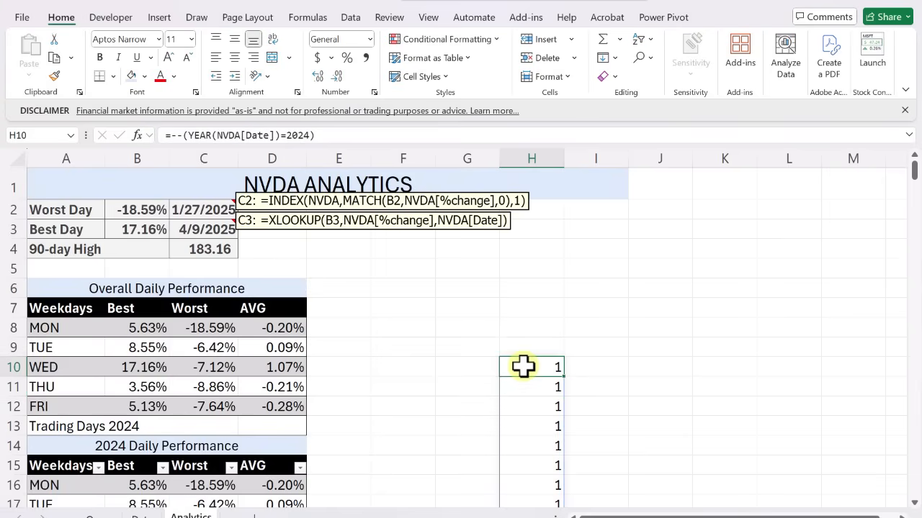
scroll(524, 367, "down", 1)
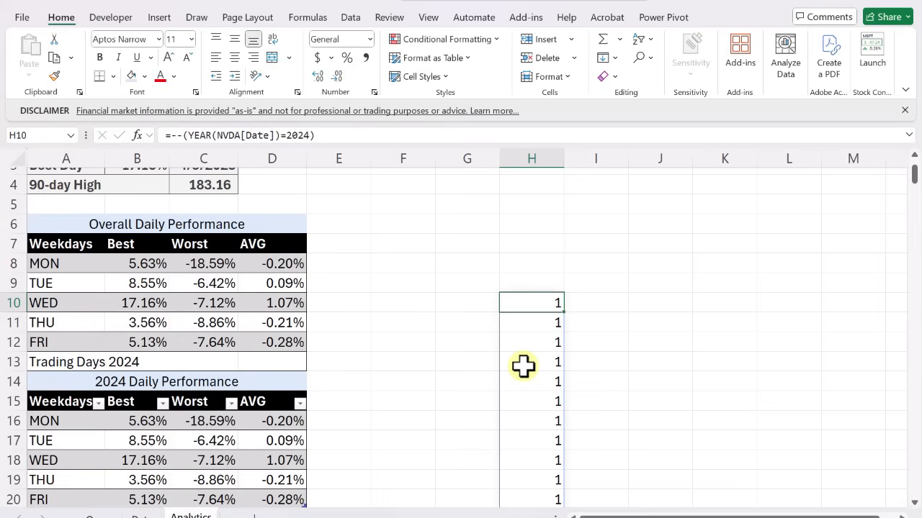
key("Delete")
key("Left")
key("Left")
key("Left")
key("Left")
key("Left")
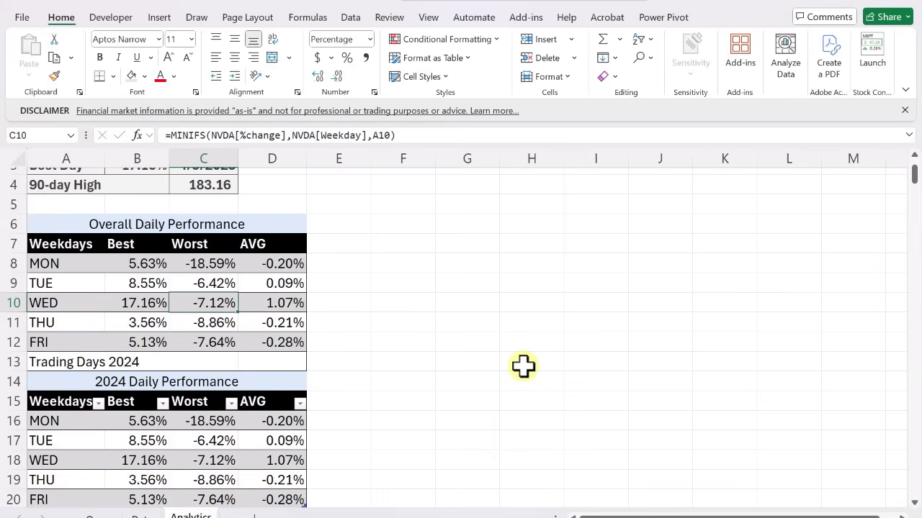
In D13, enter =SUM(--(YEAR(NVDA[Date])=2024)) to count the 2024 trading days
left_click(291, 360)
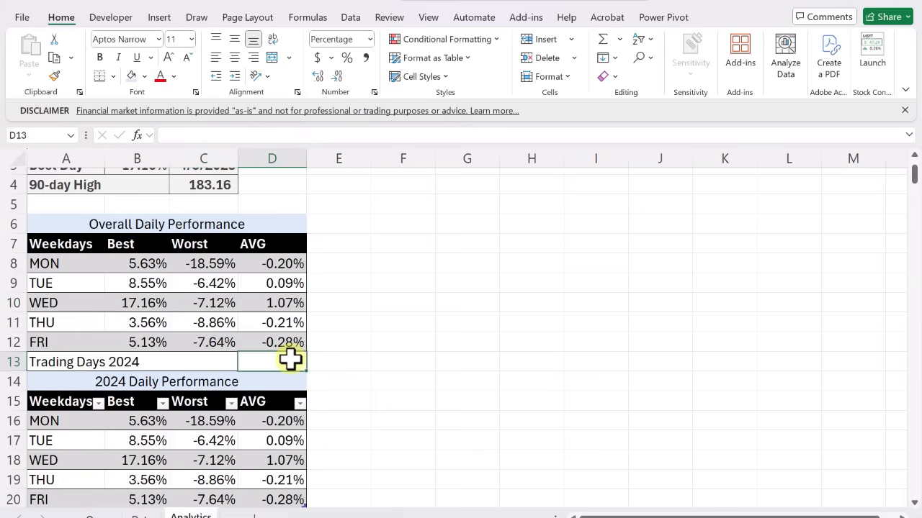
type("=su")
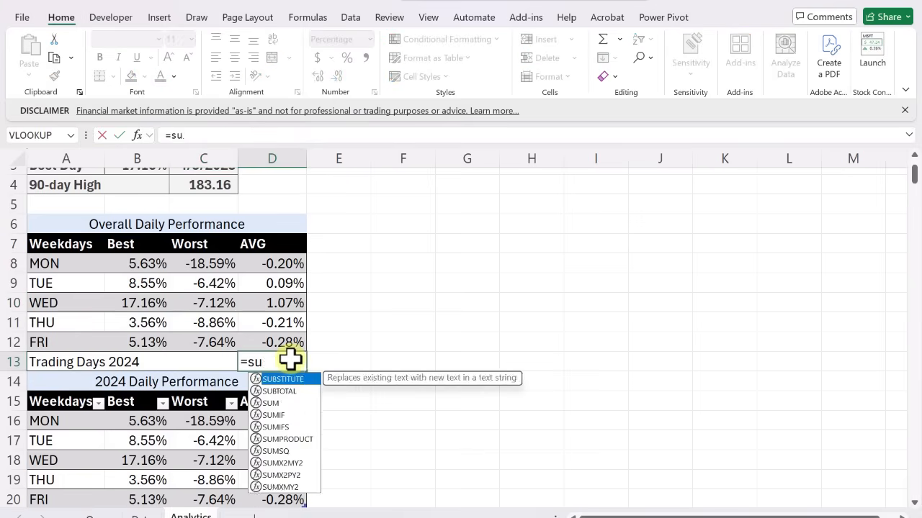
type("m(--(ye")
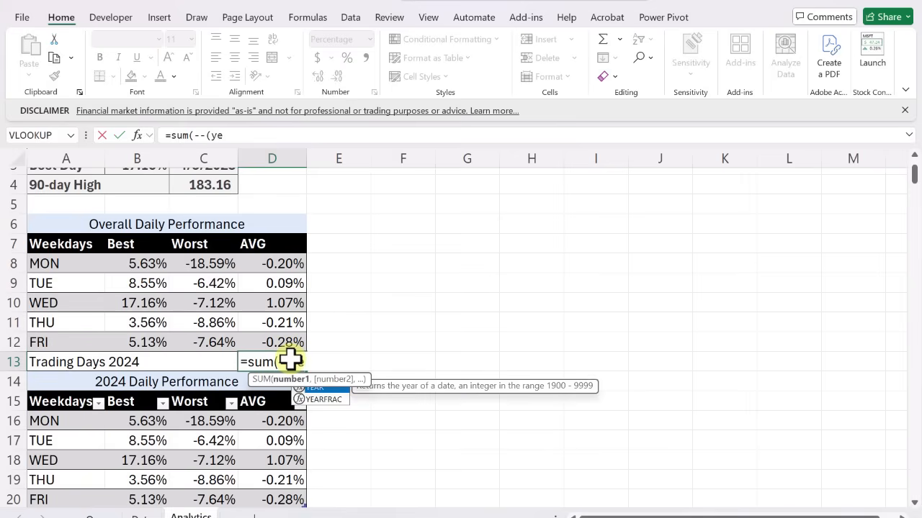
type("ar(")
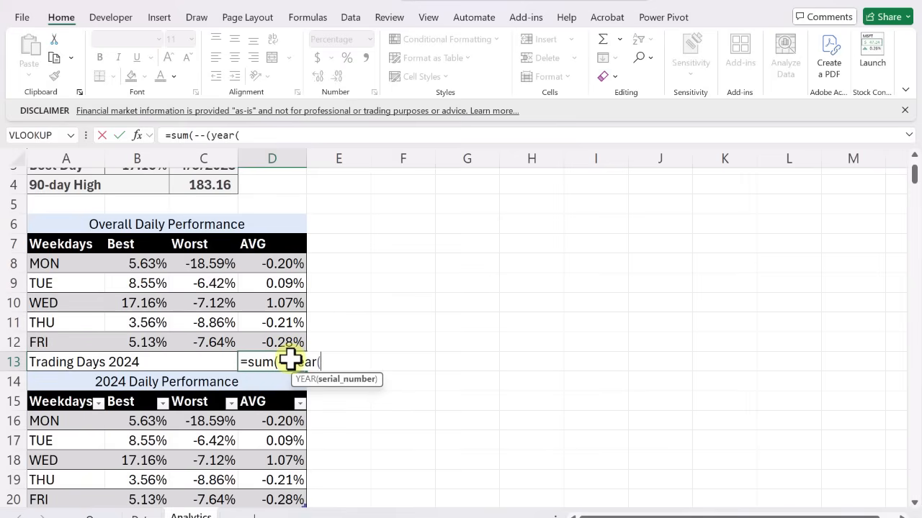
type("nvda[date])=2024")
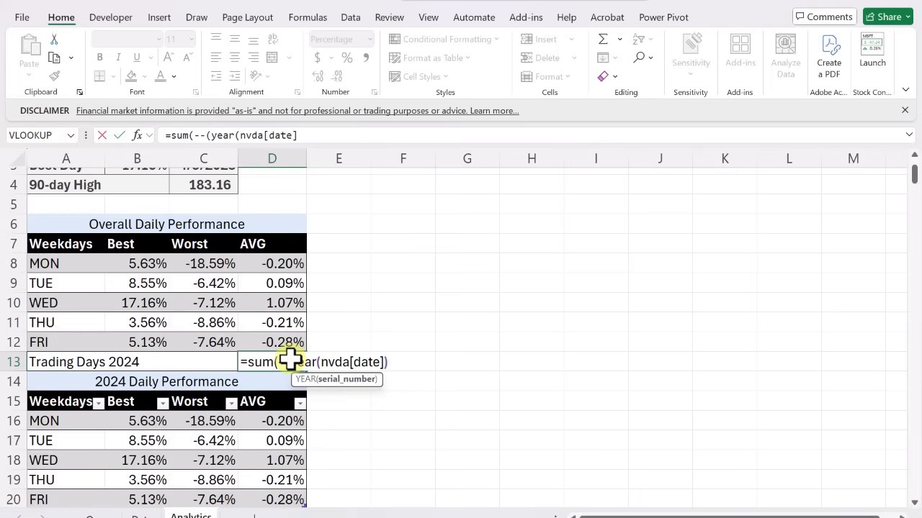
type("))")
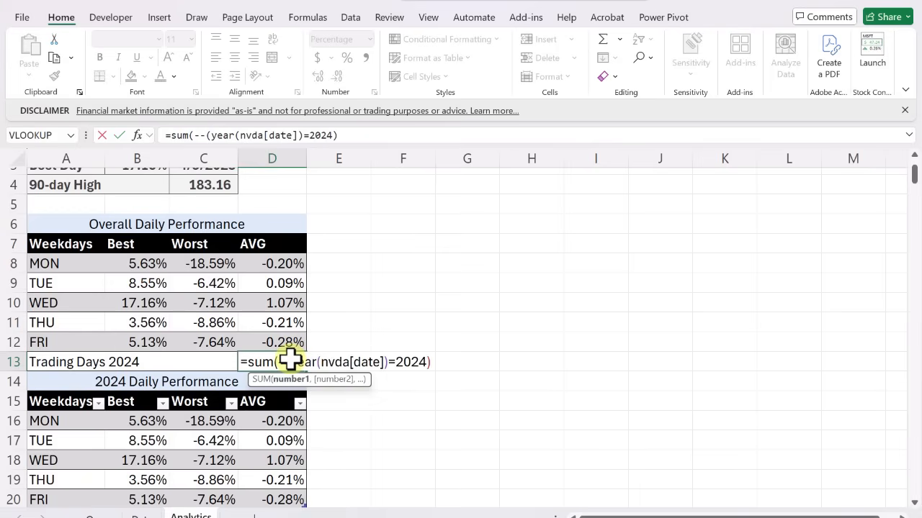
key("ctrl+Return")
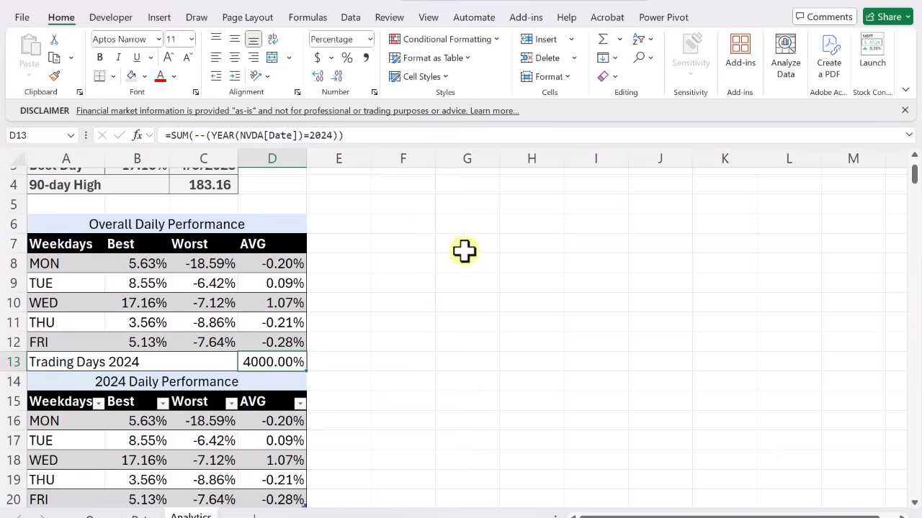
Format the Trading Days 2024 count in D13 with comma style and no decimal places
left_click(367, 59)
left_click(318, 75)
left_click(319, 75)
left_click(337, 76)
left_click(336, 76)
left_click(337, 75)
left_click(337, 75)
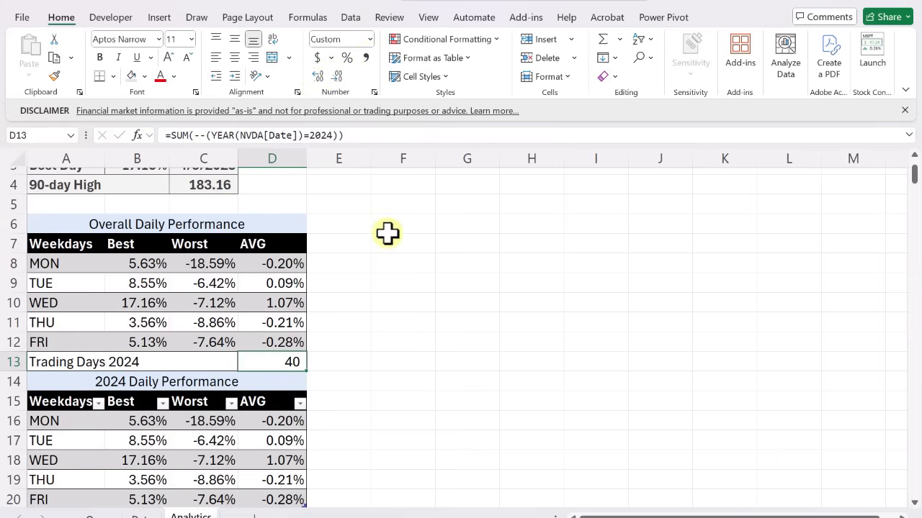
Extend the 2024 table's Best formula in B16 to =MAXIFS(NVDA[%change],NVDA[Weekday],A16,NVDA[Year],2024)
scroll(411, 280, "down", 1)
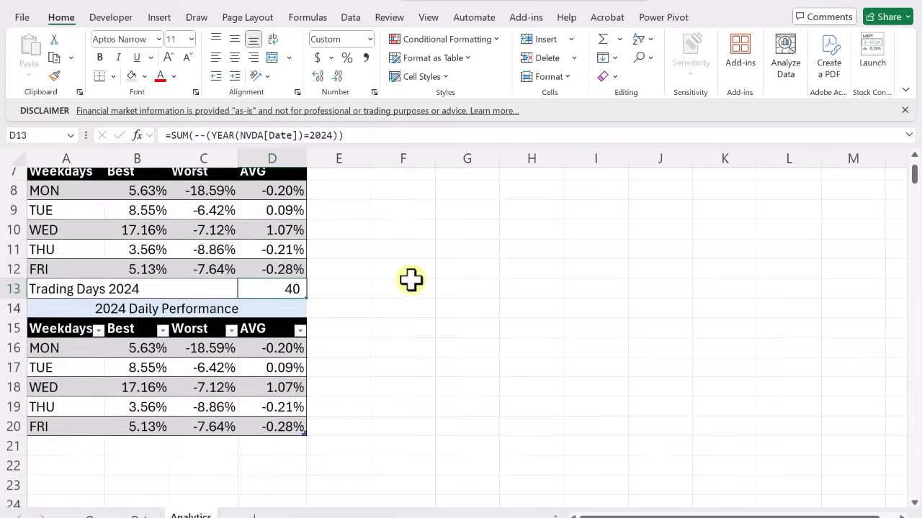
left_click(146, 344)
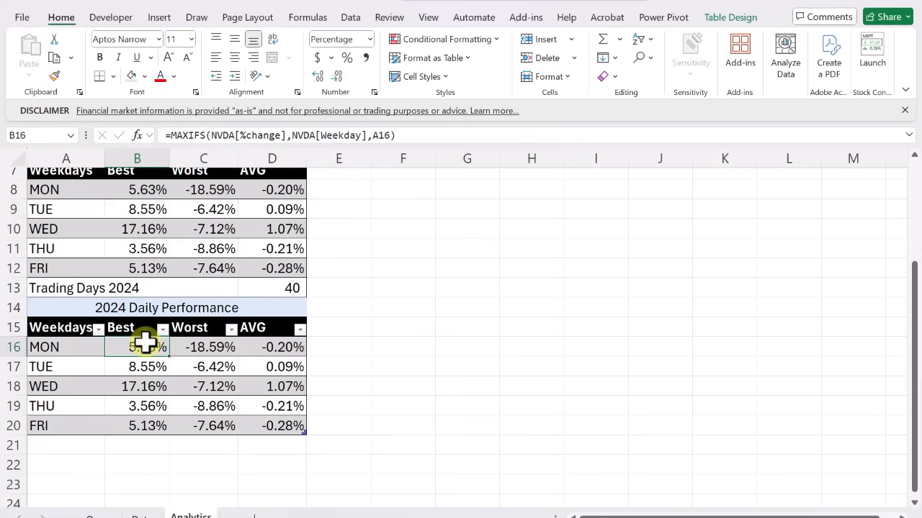
left_click(393, 137)
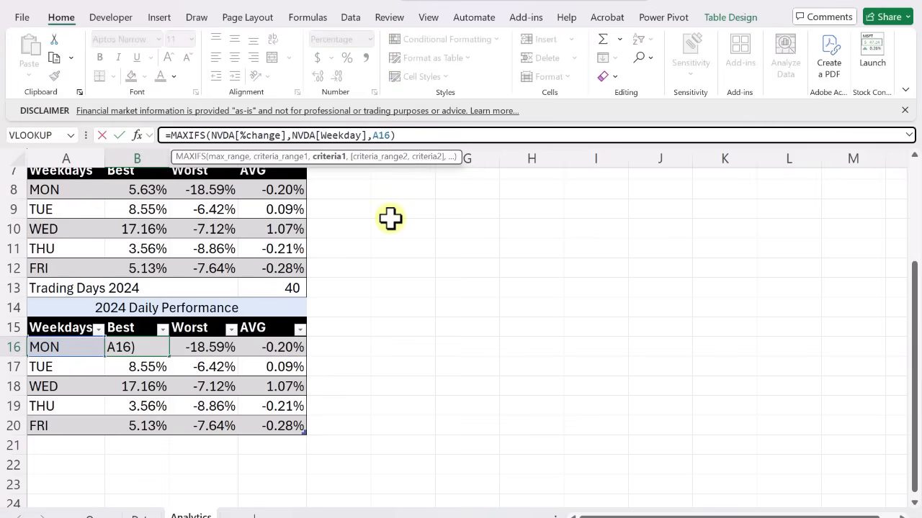
type(",nd")
key("BackSpace")
type("vda[year")
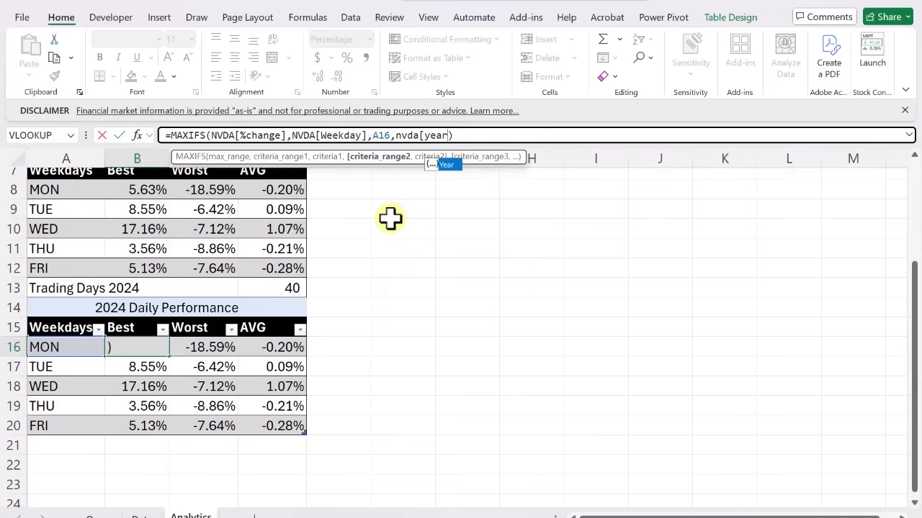
type("]")
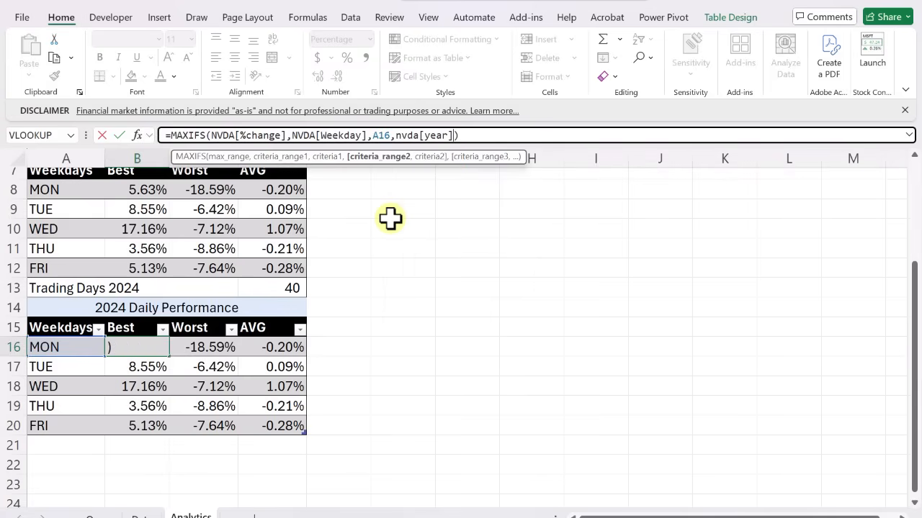
type(",200")
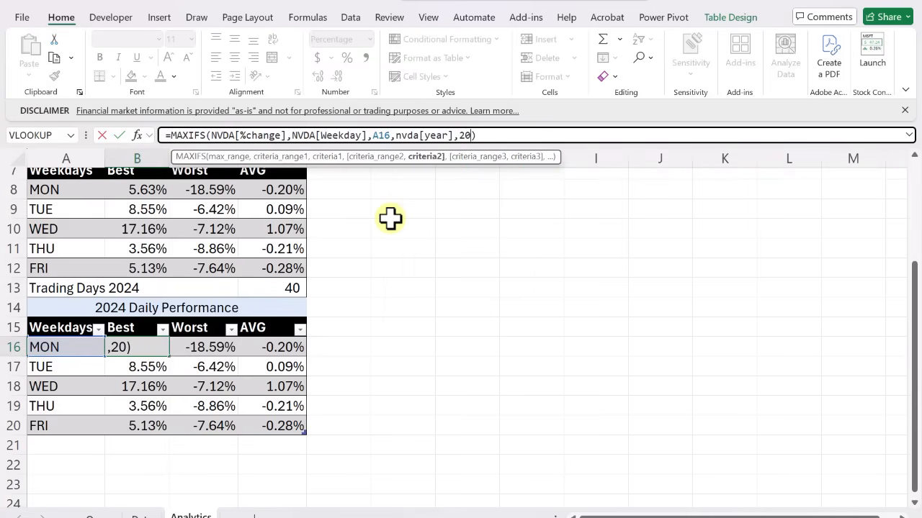
key("BackSpace")
type("24")
key("Return")
key("Up")
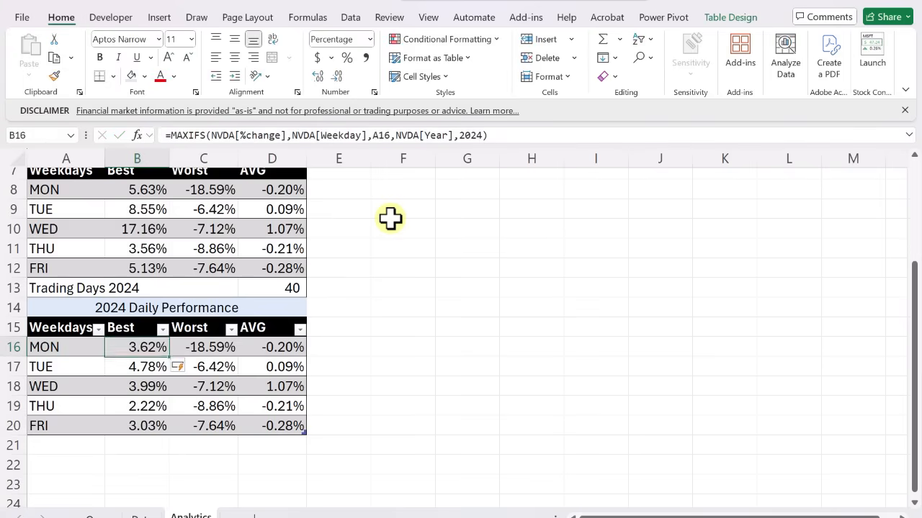
Extend the 2024 table's Worst formula in C16 to =MINIFS(NVDA[%change],NVDA[Weekday],A16,NVDA[Year],2024)
key("Right")
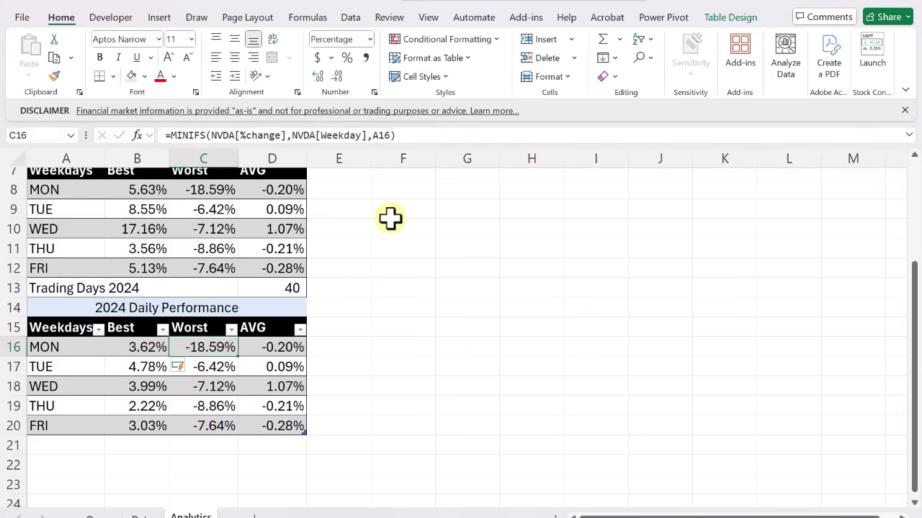
key("F2")
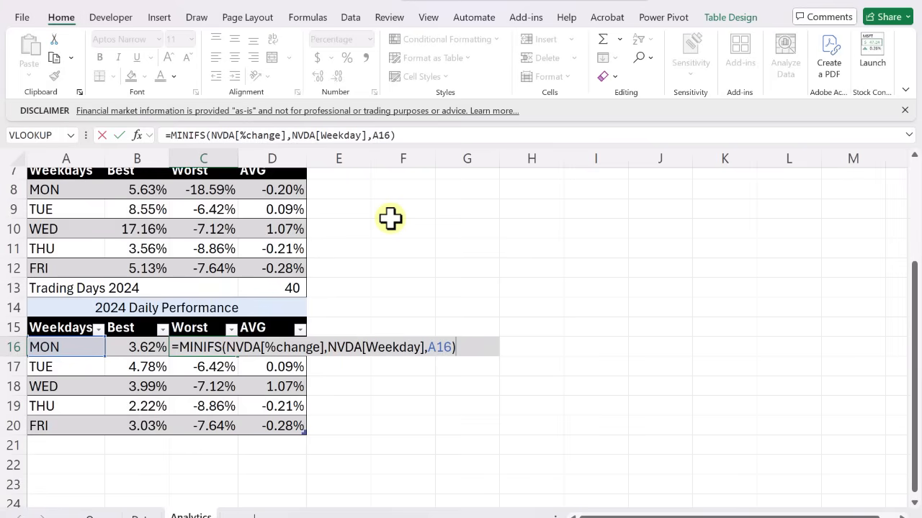
type(",nvda[")
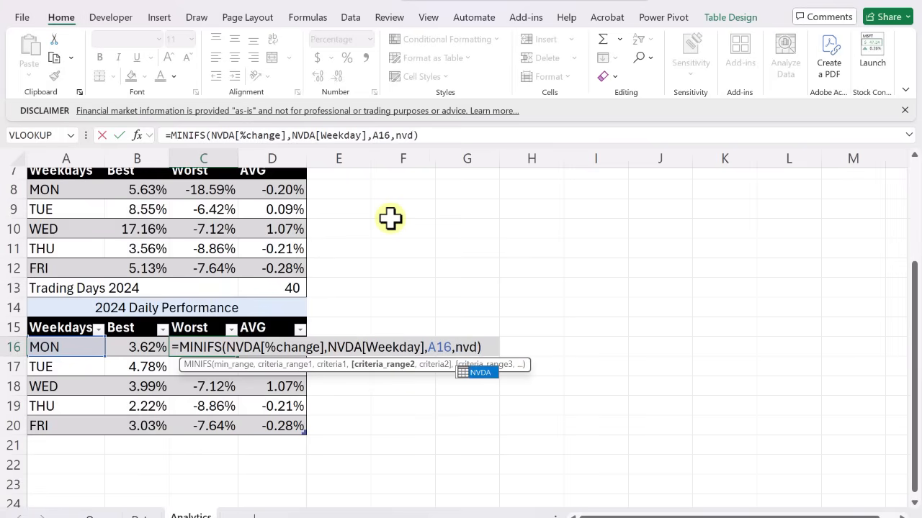
type("y")
key("Tab")
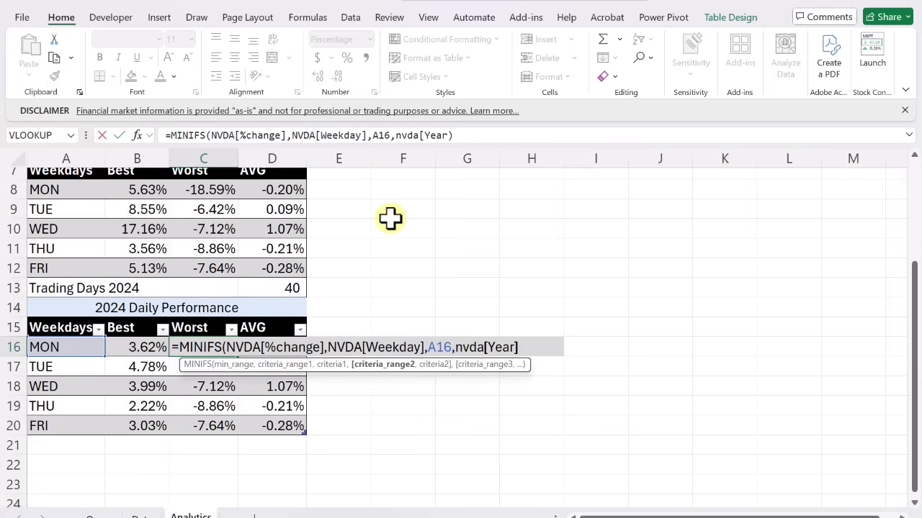
type(",2024")
key("Return")
key("Up")
Extend the 2024 table's AVG formula in D16 to =AVERAGEIFS(NVDA[%change],NVDA[Weekday],A16,NVDA[Year],2024)
key("Right")
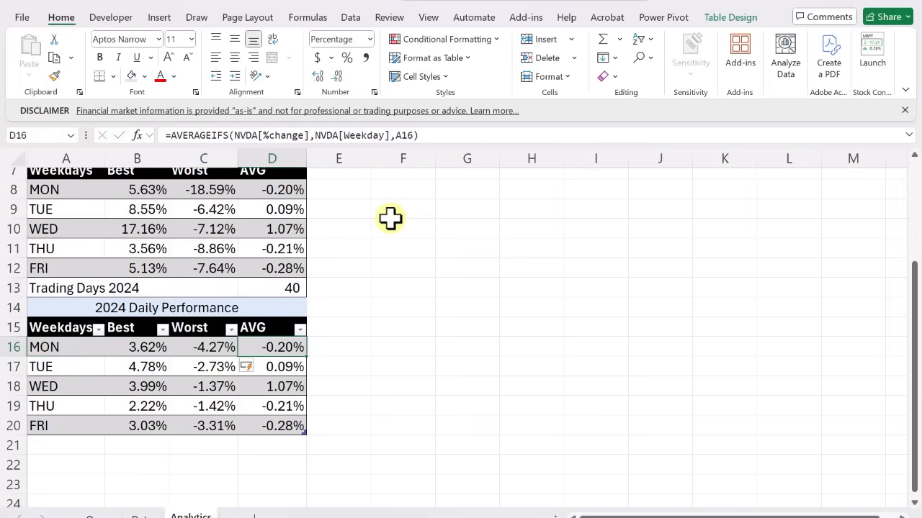
key("F2")
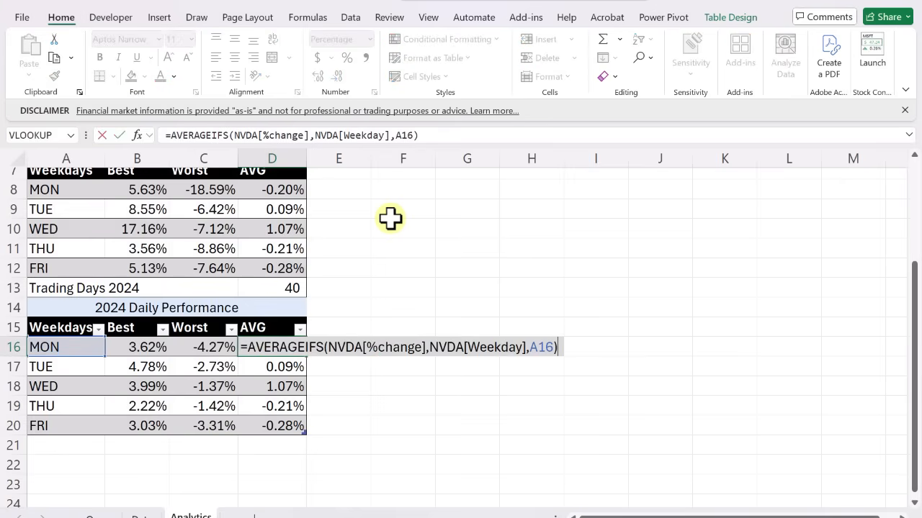
key("Left")
type(",nvda[year],2")
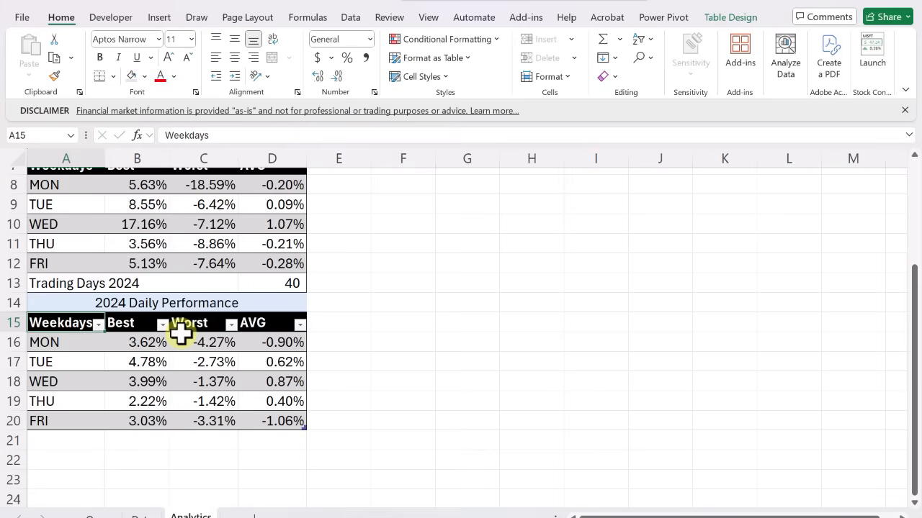
Convert the 2024 Daily Performance table in A15:D20 to a normal range
key("ctrl+shift+Right")
key("ctrl+shift+Down")
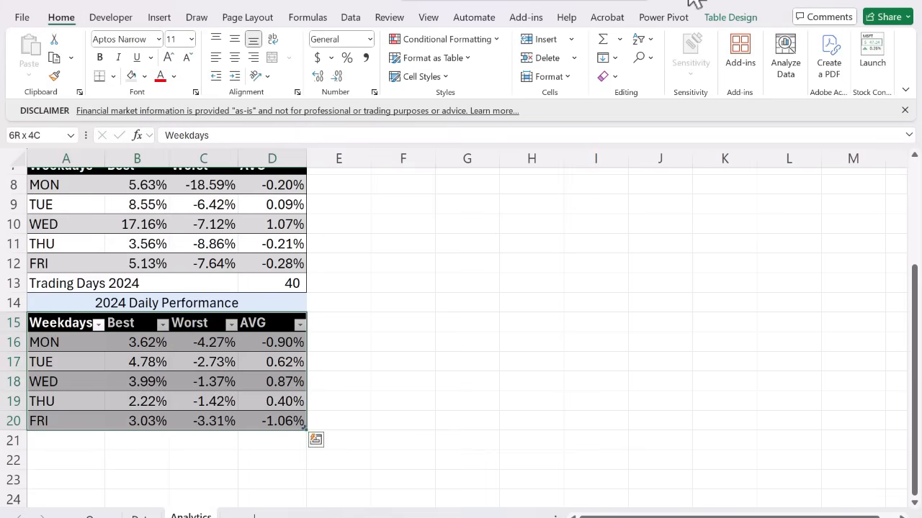
left_click(724, 18)
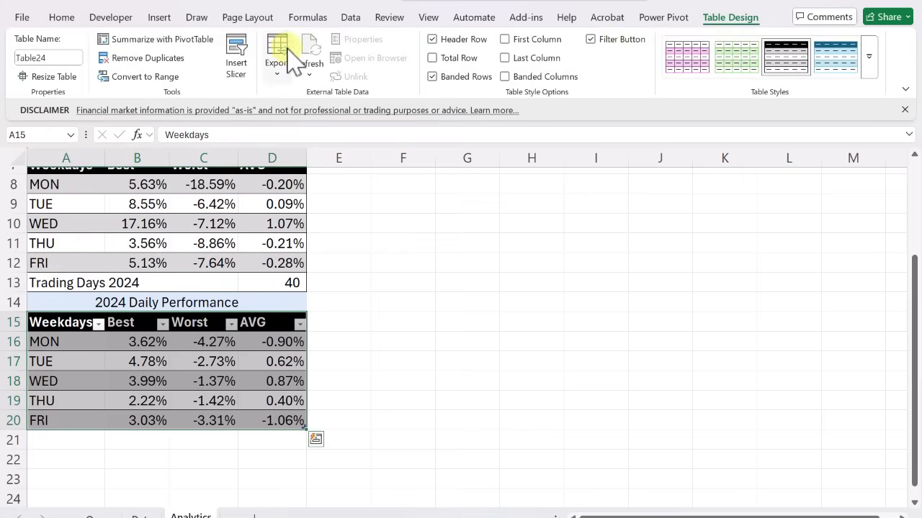
left_click(142, 80)
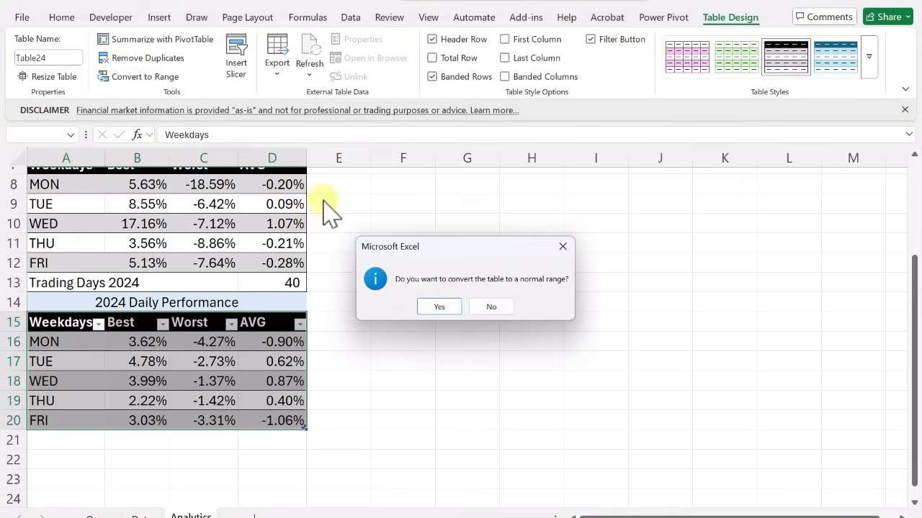
key("Return")
scroll(404, 317, "up", 2)
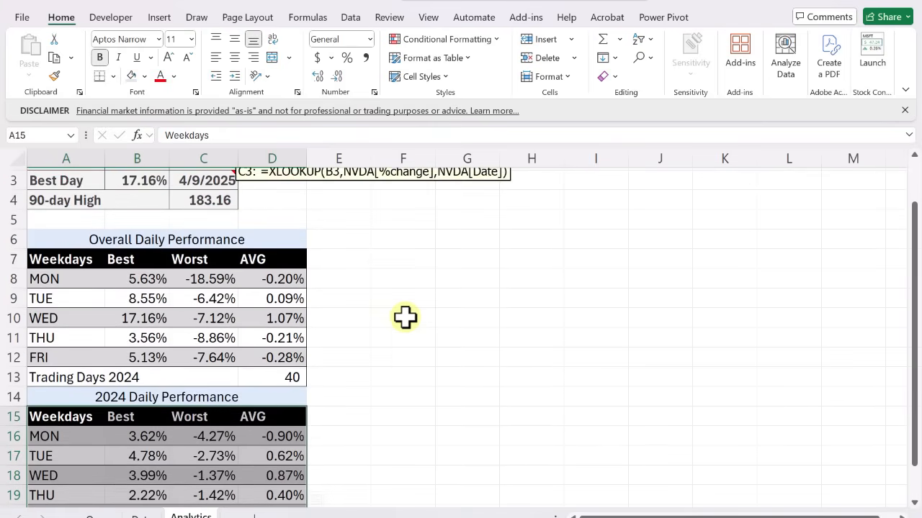
scroll(405, 316, "up", 1)
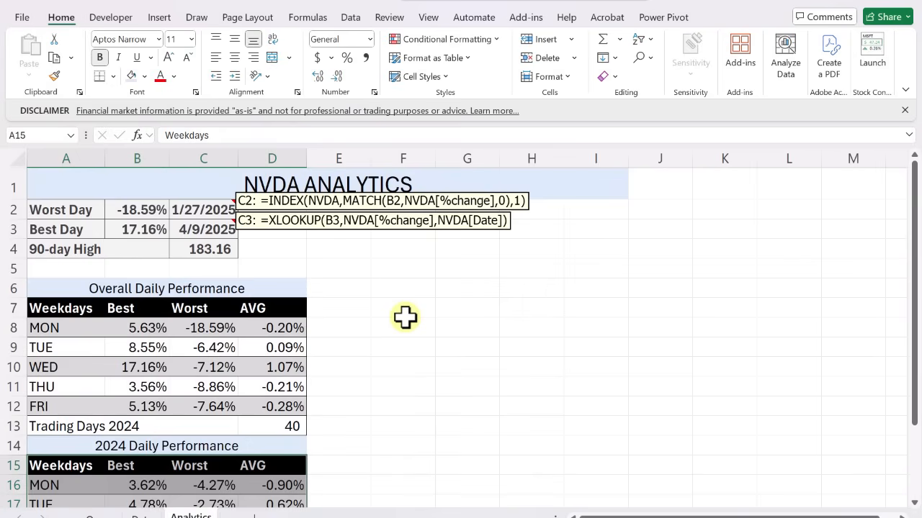